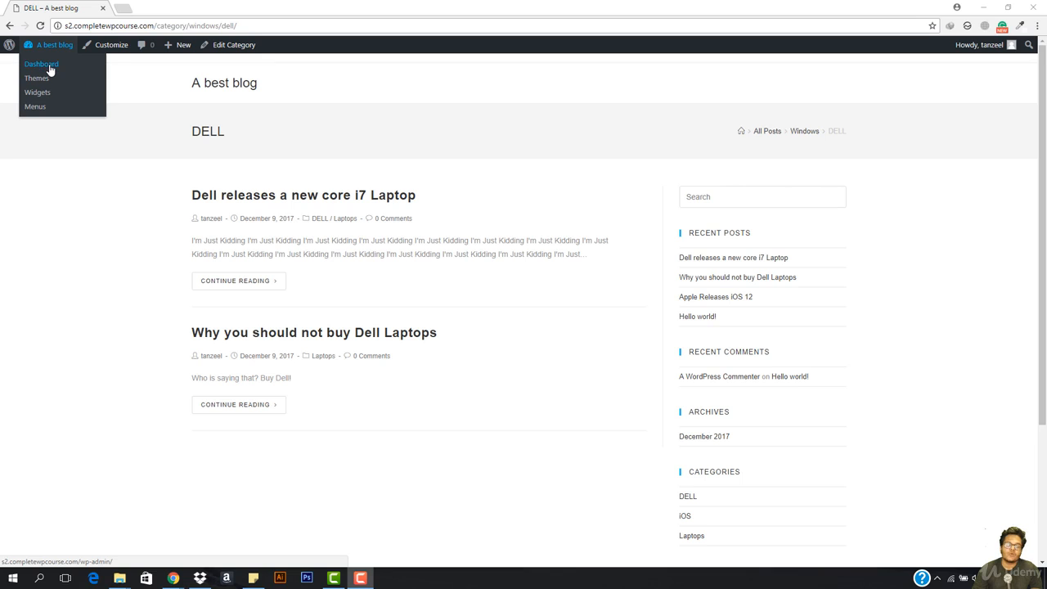
- From the dashboard, search Google in a new tab for 'demo post for wordpress plugin'
click(49, 66)
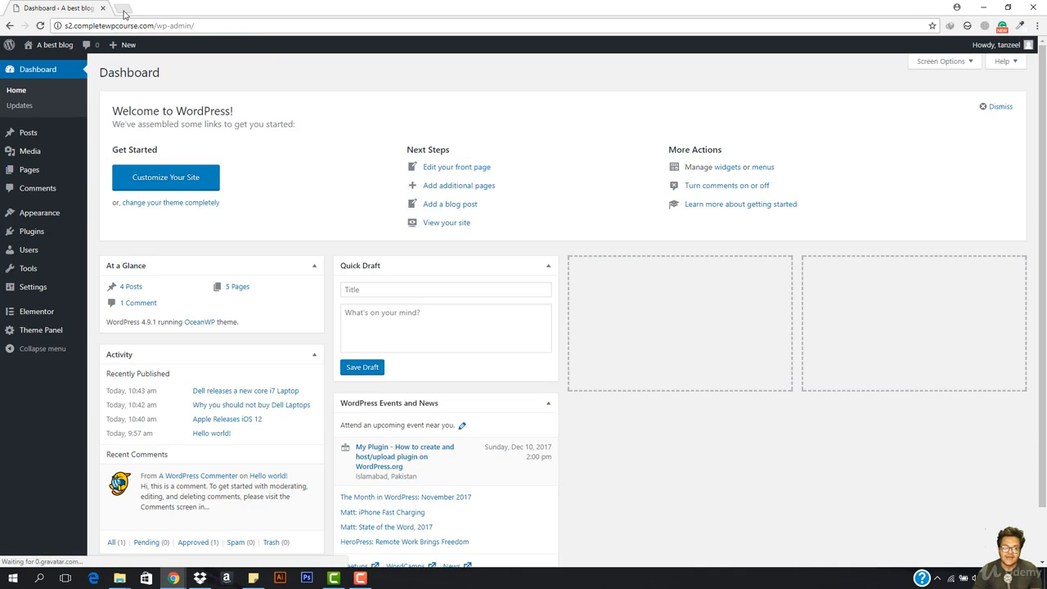
click(124, 11)
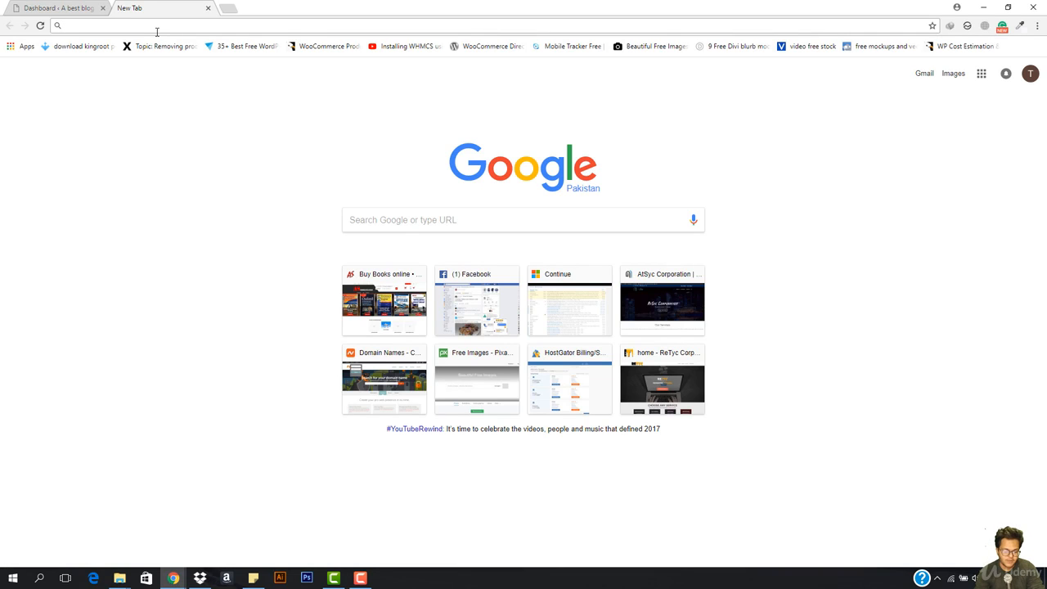
text(demoi)
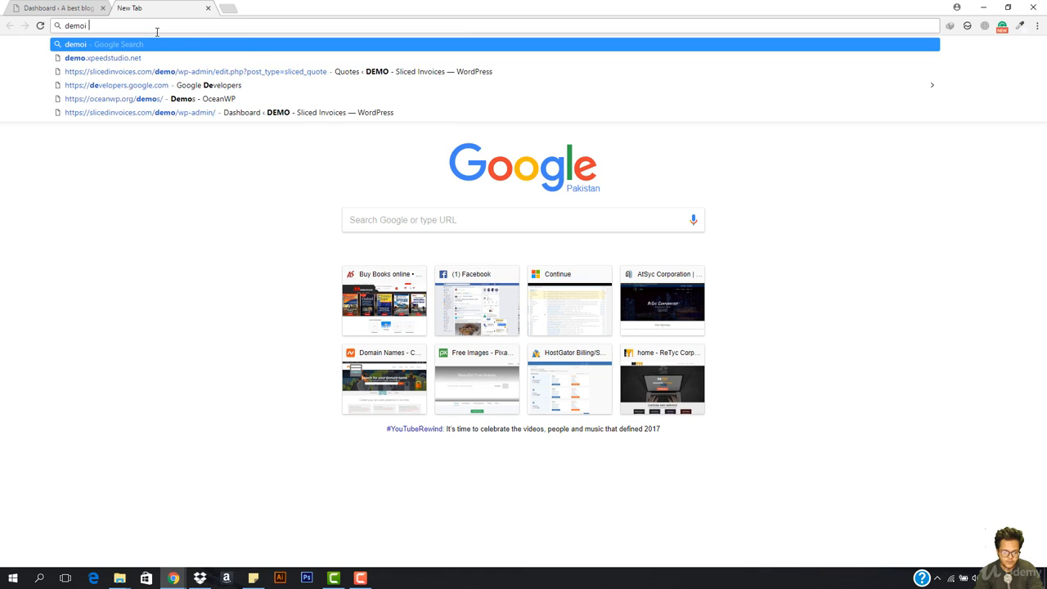
key(BackSpace)
key(BackSpace)
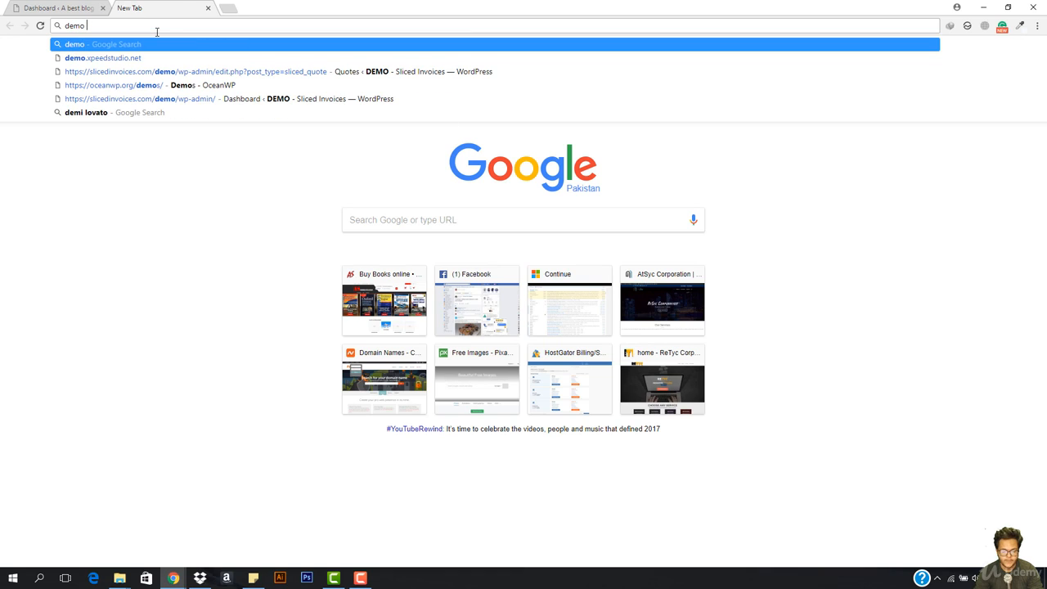
text(post)
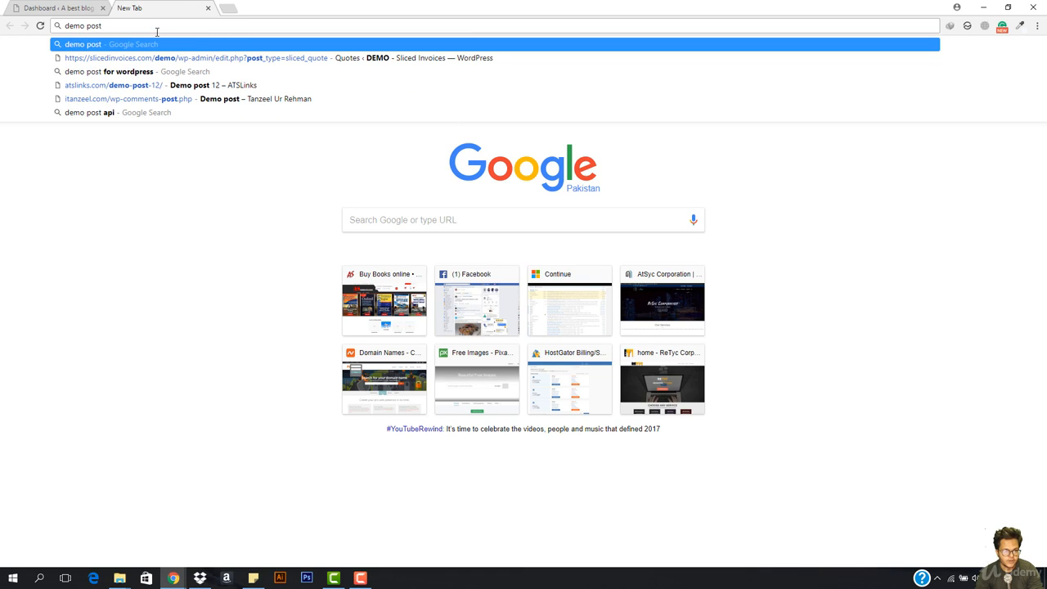
key(Down)
key(Down)
text(plu)
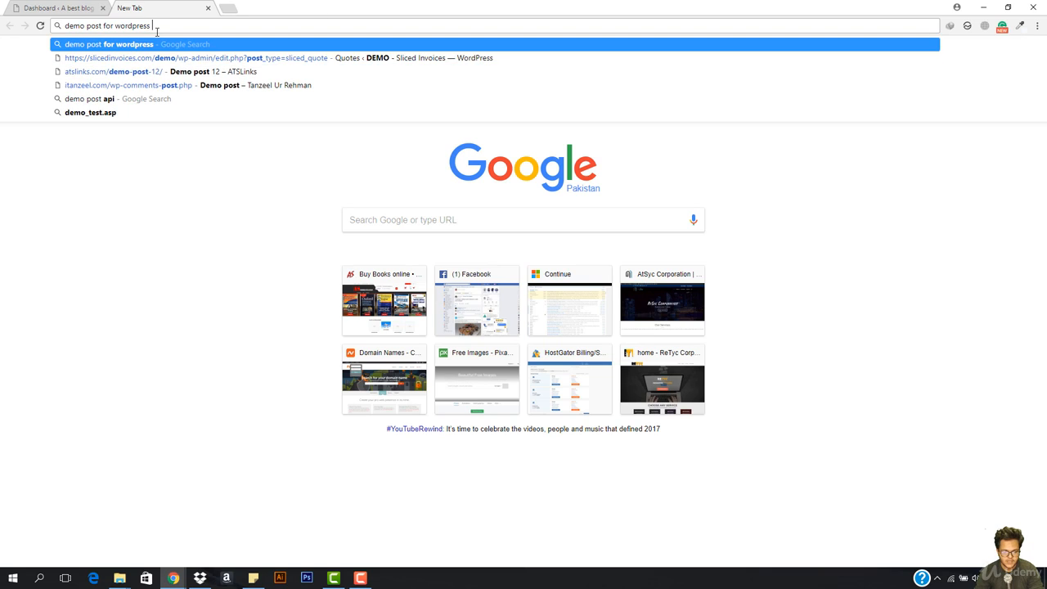
text(gin)
key(Return)
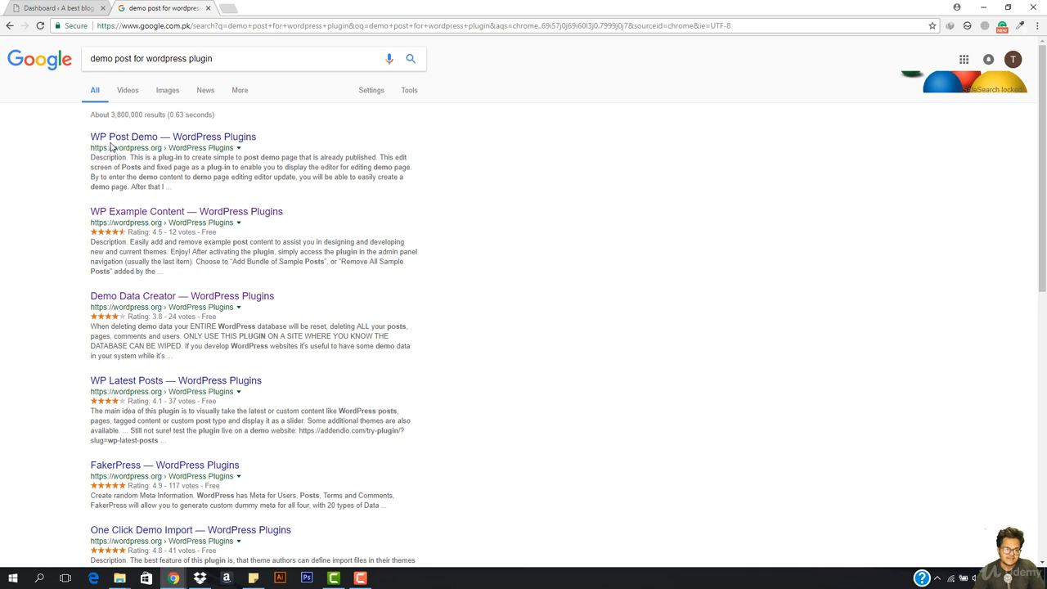
- Scroll the results down to the FakerPress entry and read its description
scroll(112, 206, down, 1)
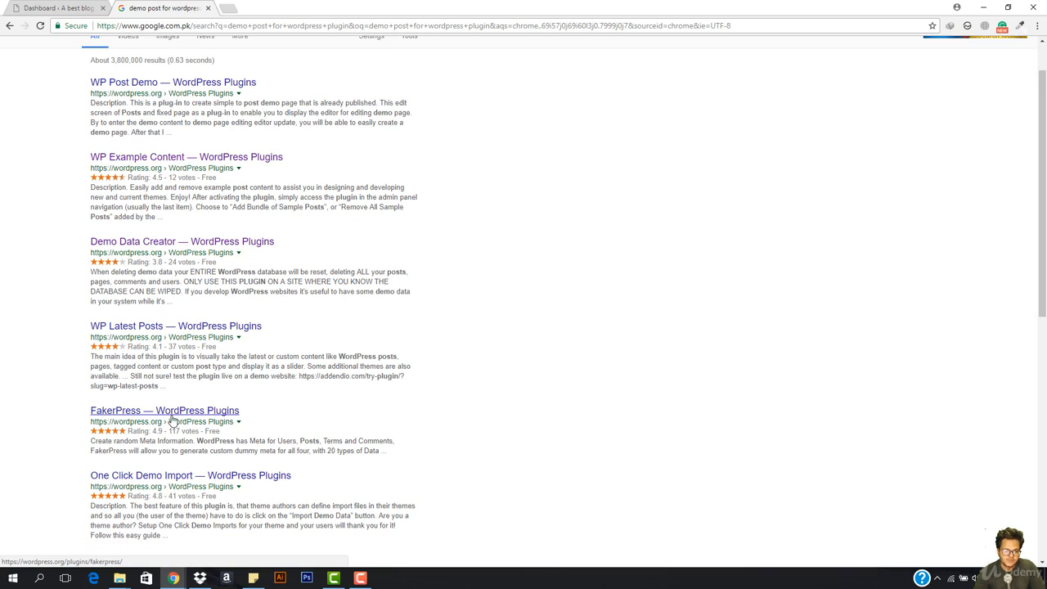
scroll(107, 422, down, 1)
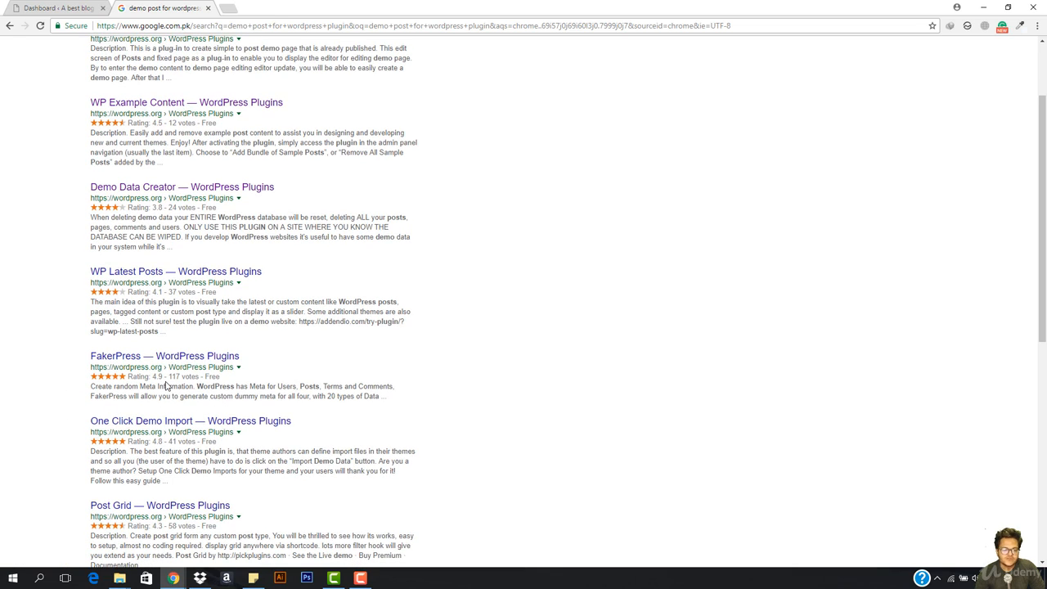
drag(92, 395, 354, 387)
click(208, 390)
click(264, 396)
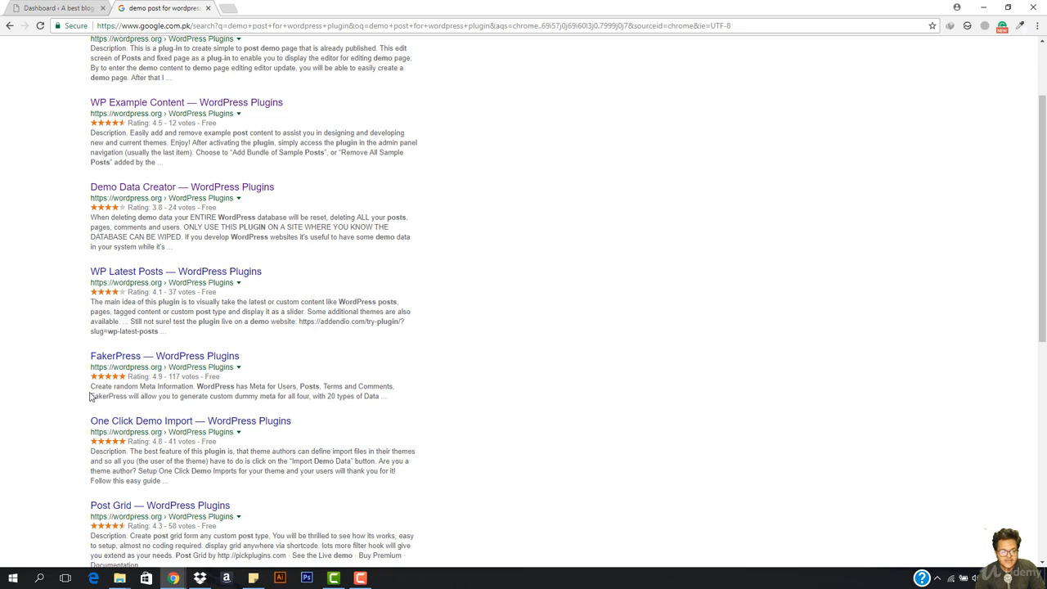
drag(92, 397, 287, 396)
click(275, 411)
- Go to Plugins > Add New in WordPress and close the Google results tab
click(57, 8)
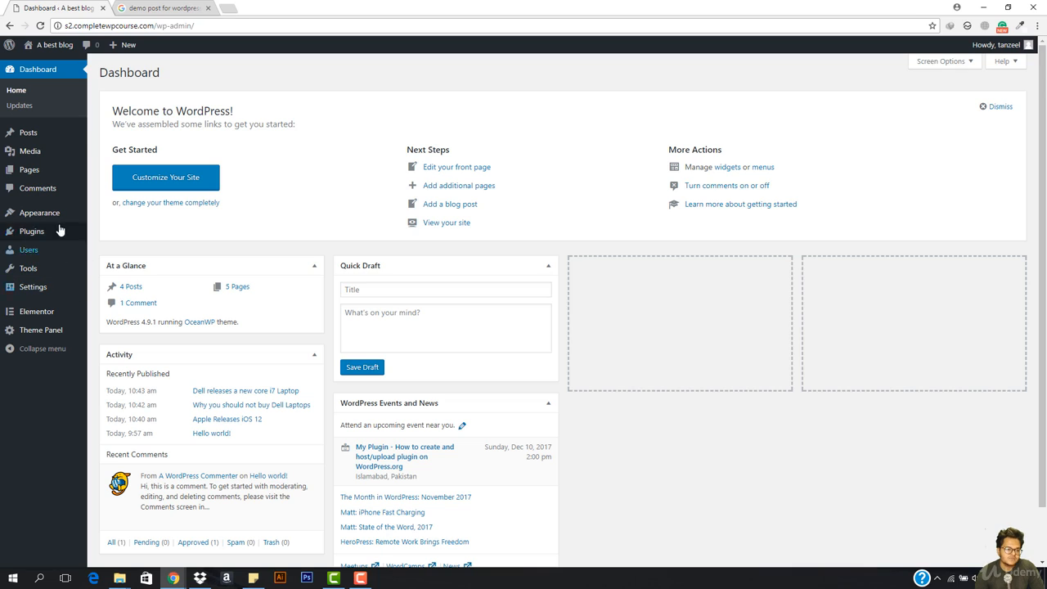
mouse_move(52, 249)
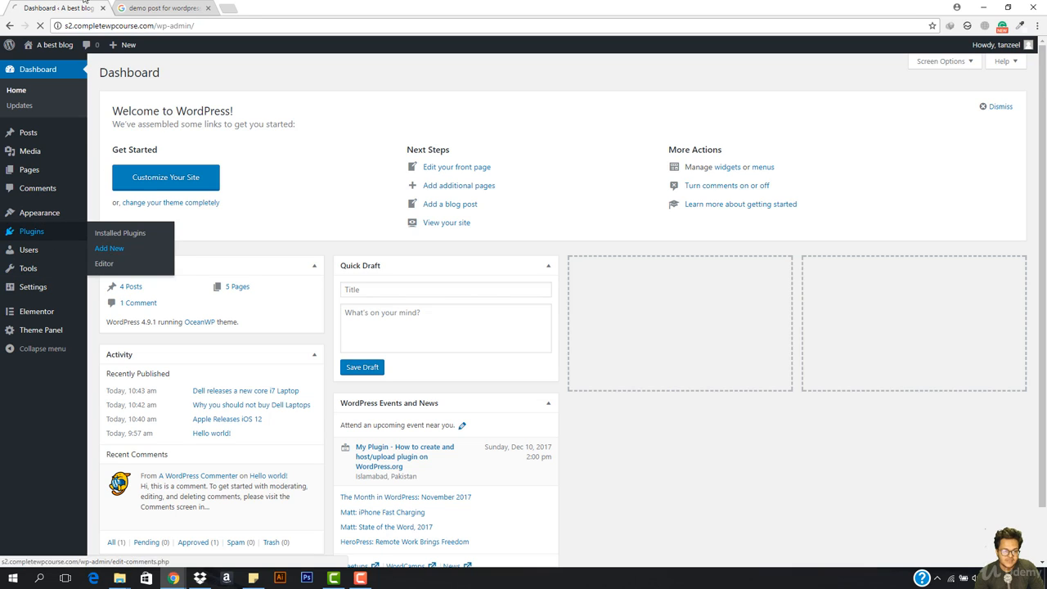
click(111, 267)
click(207, 7)
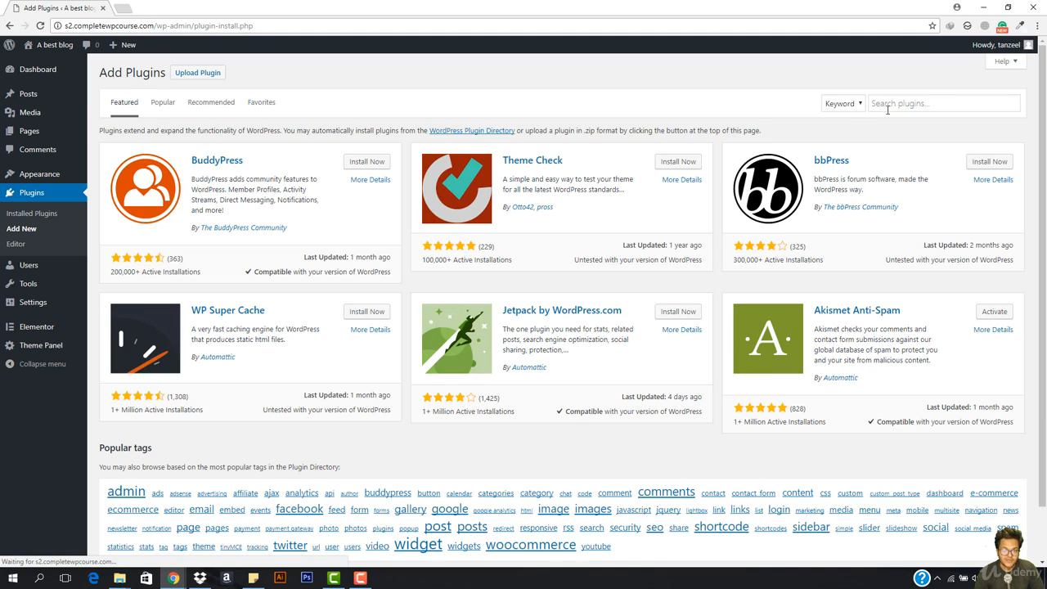
- Search the plugin directory for 'fakerpress' and install FakerPress
click(929, 104)
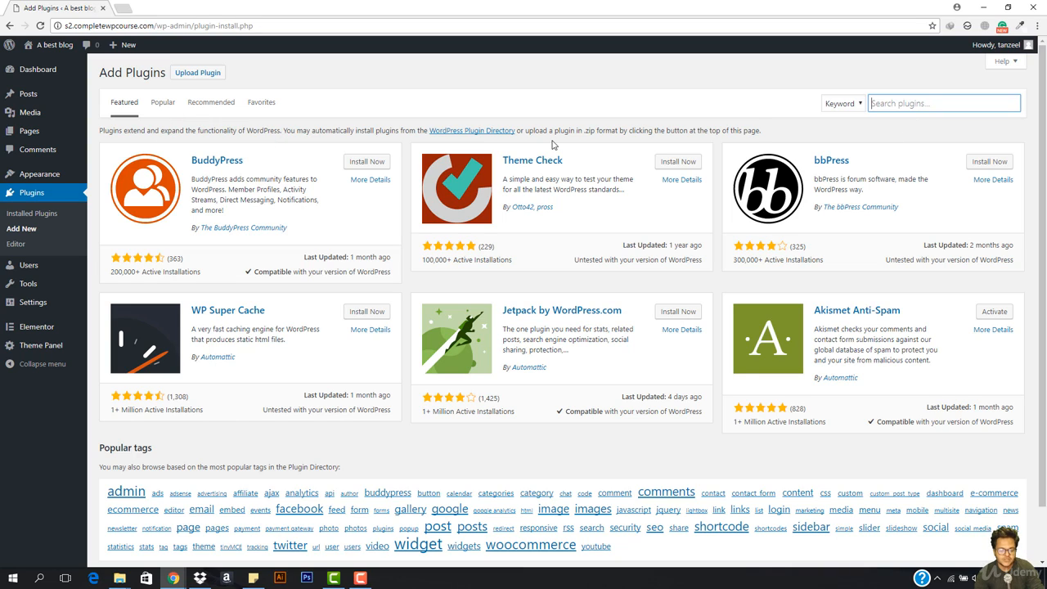
text(fakerp)
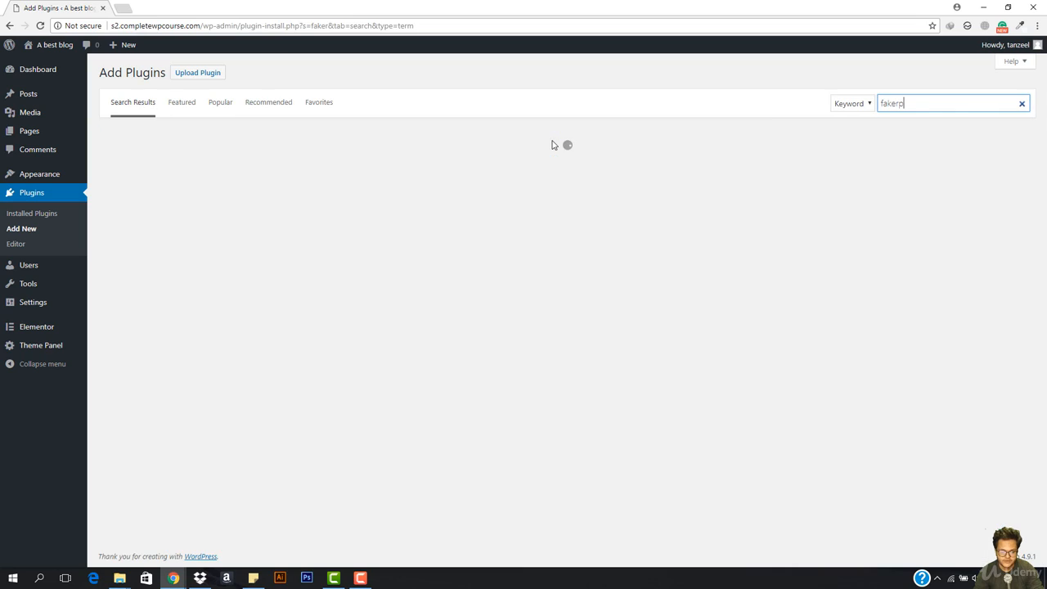
text(re3ss)
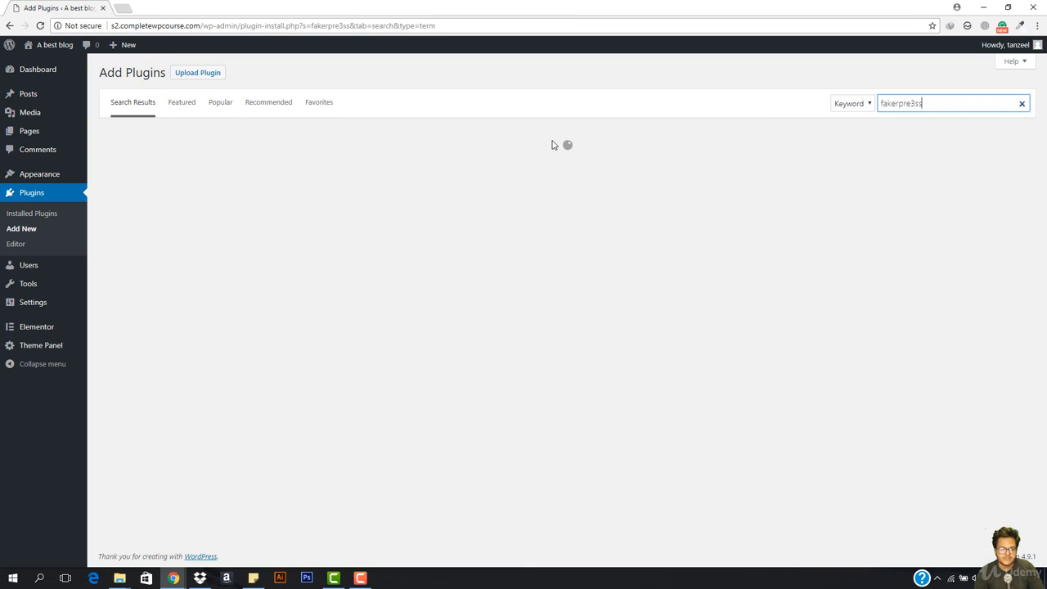
key(BackSpace)
key(BackSpace)
key(BackSpace)
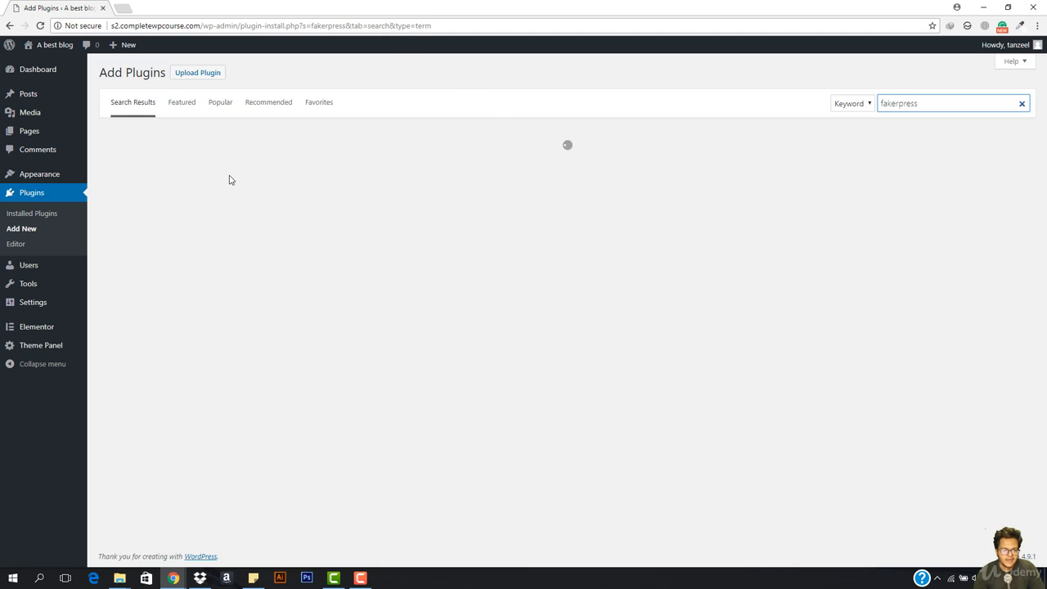
click(366, 161)
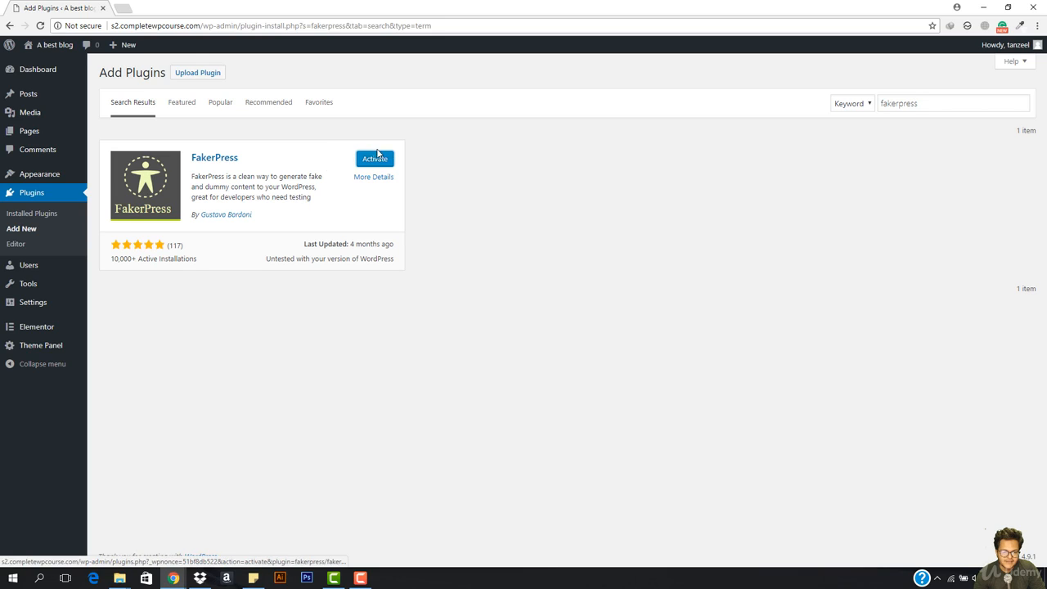
- Activate FakerPress and go to its Settings page
click(379, 159)
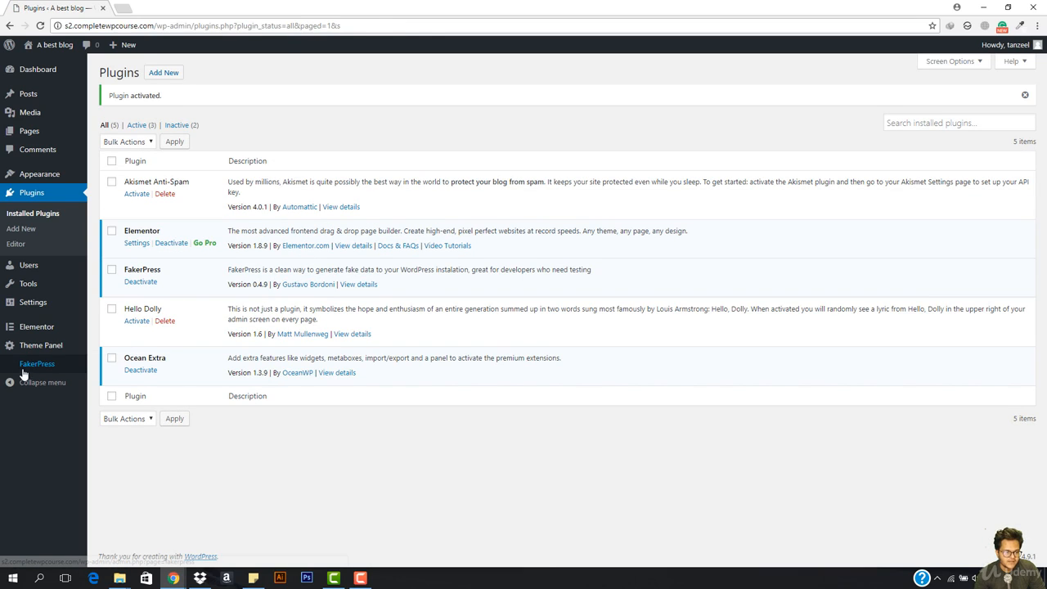
mouse_move(41, 372)
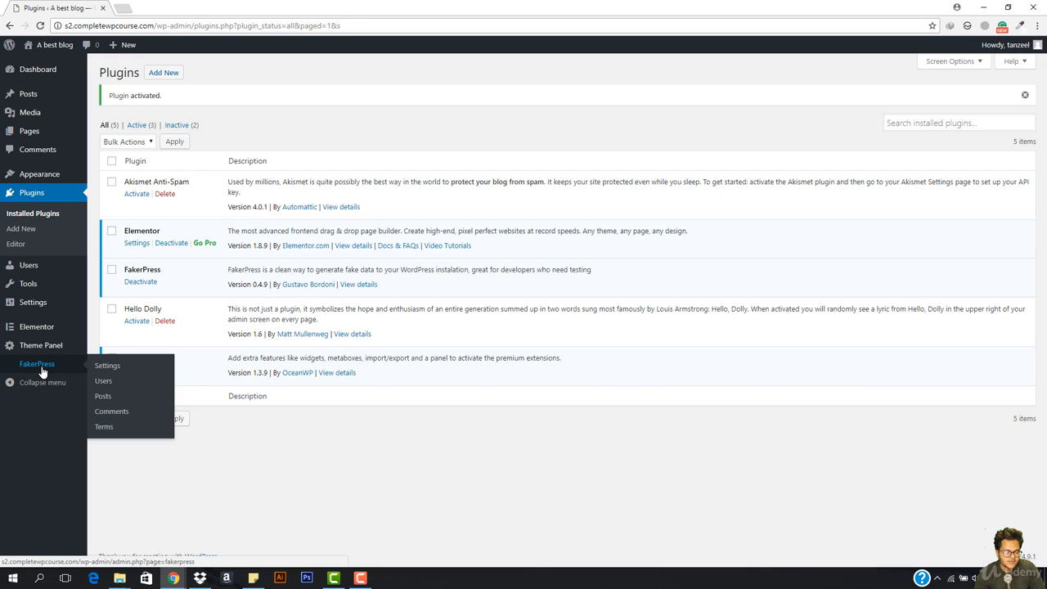
click(113, 369)
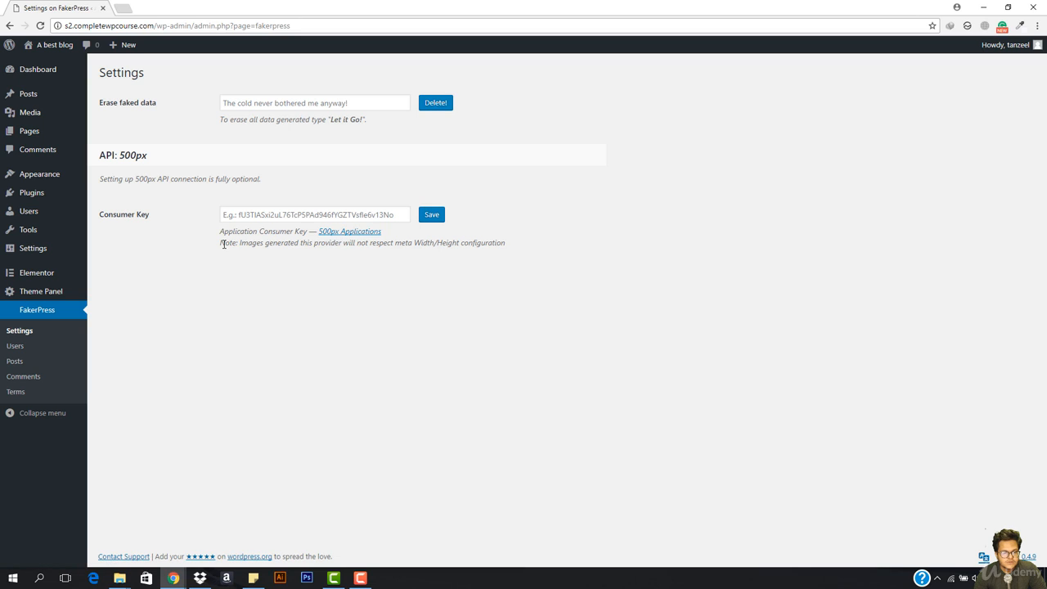
- Open the 500px Applications link in a new tab, noting that 500px setup is optional
right_click(366, 235)
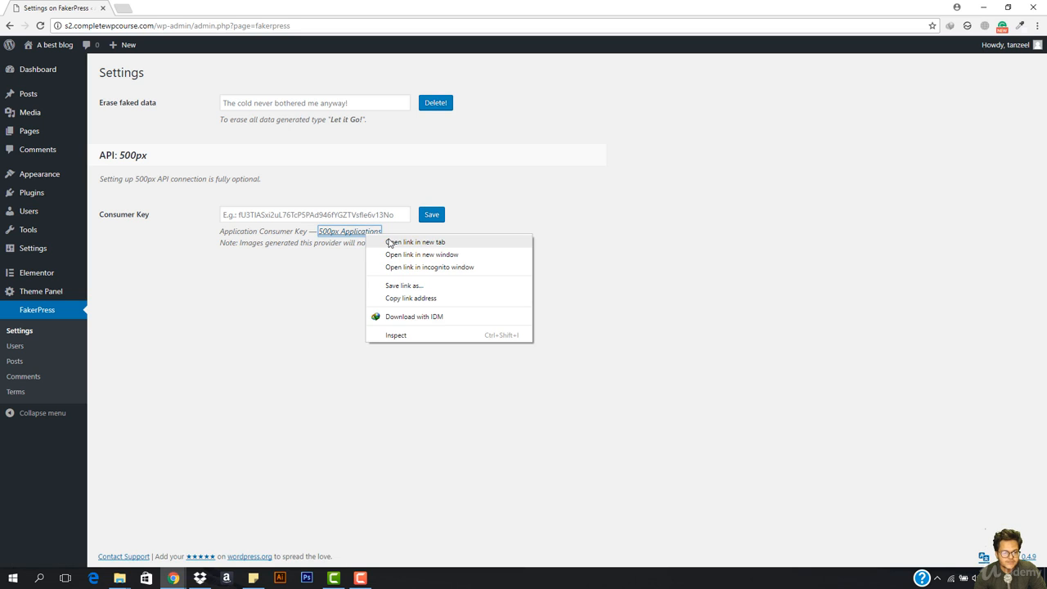
click(389, 242)
drag(121, 182, 287, 189)
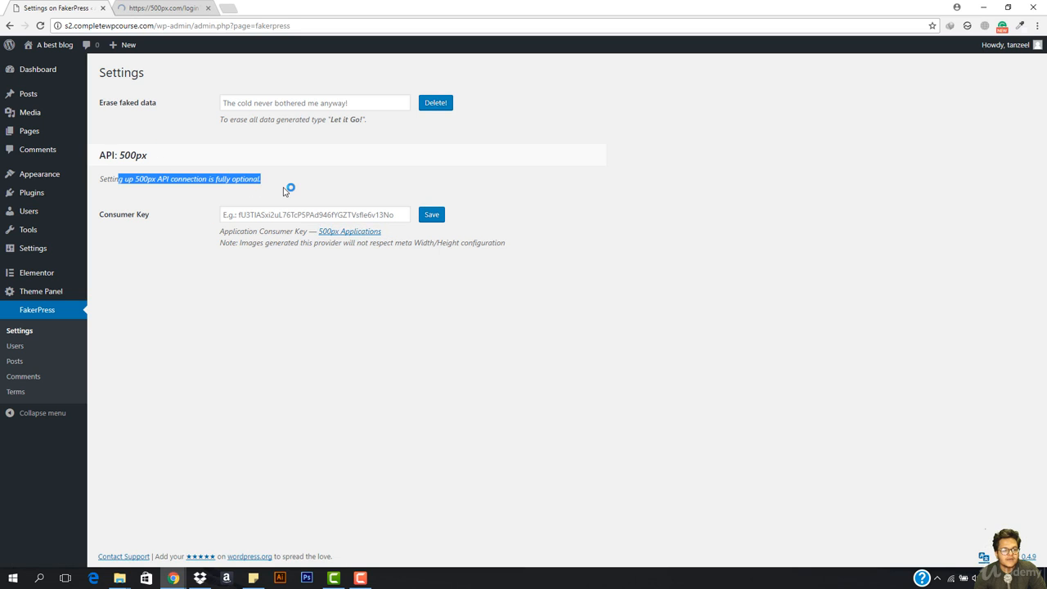
click(257, 206)
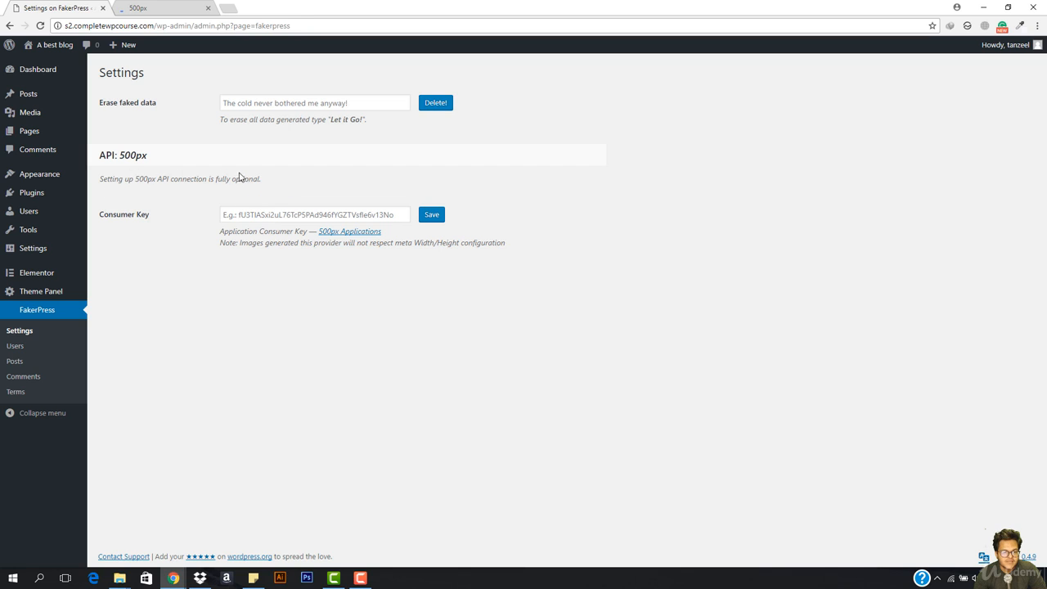
- Scroll through the 500px homepage photos, then return to the Settings on FakerPress tab
click(122, 8)
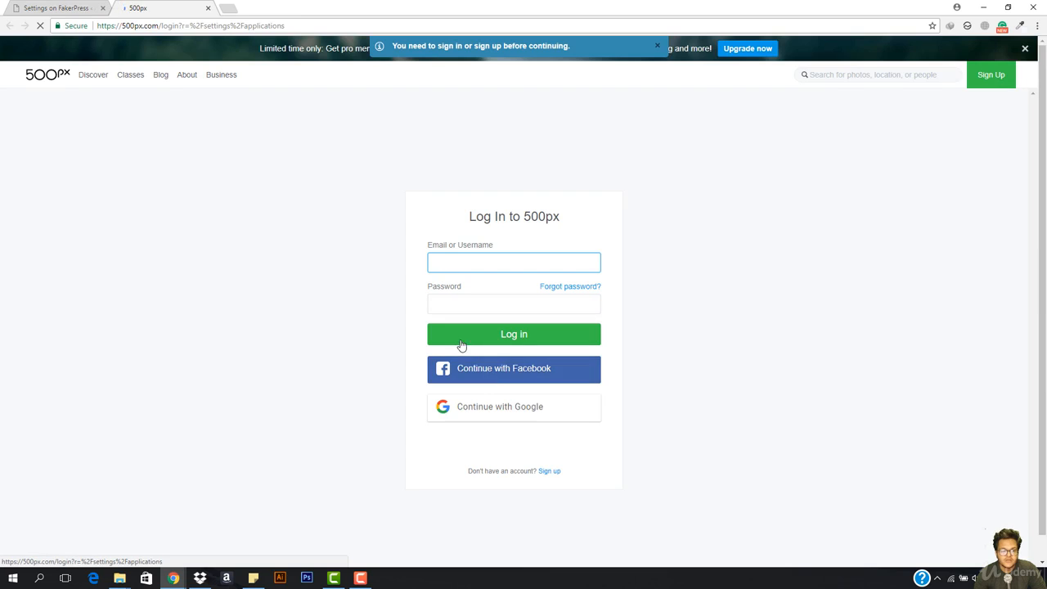
click(44, 79)
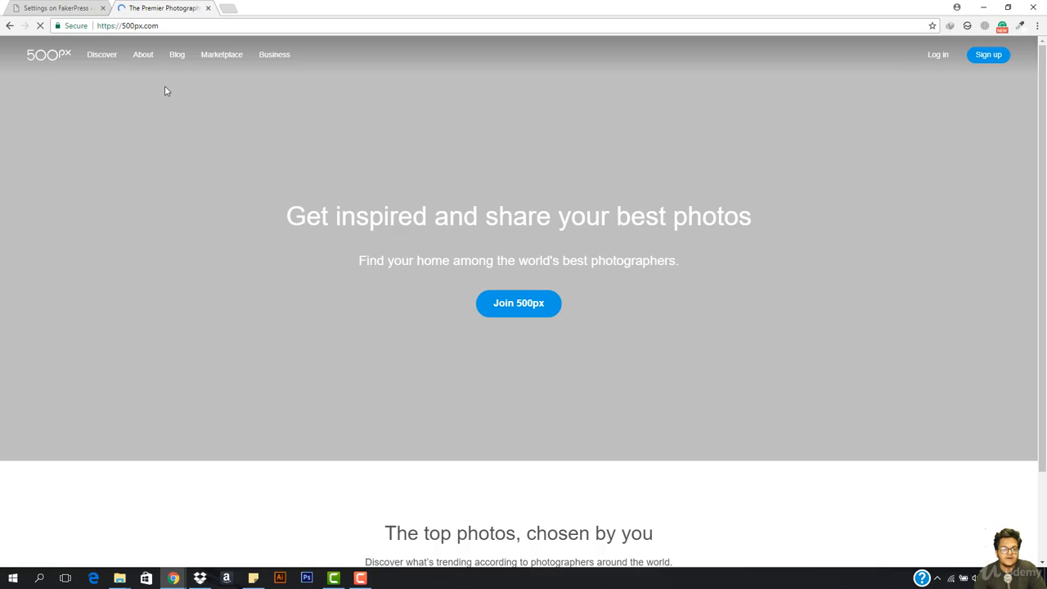
scroll(431, 376, down, 4)
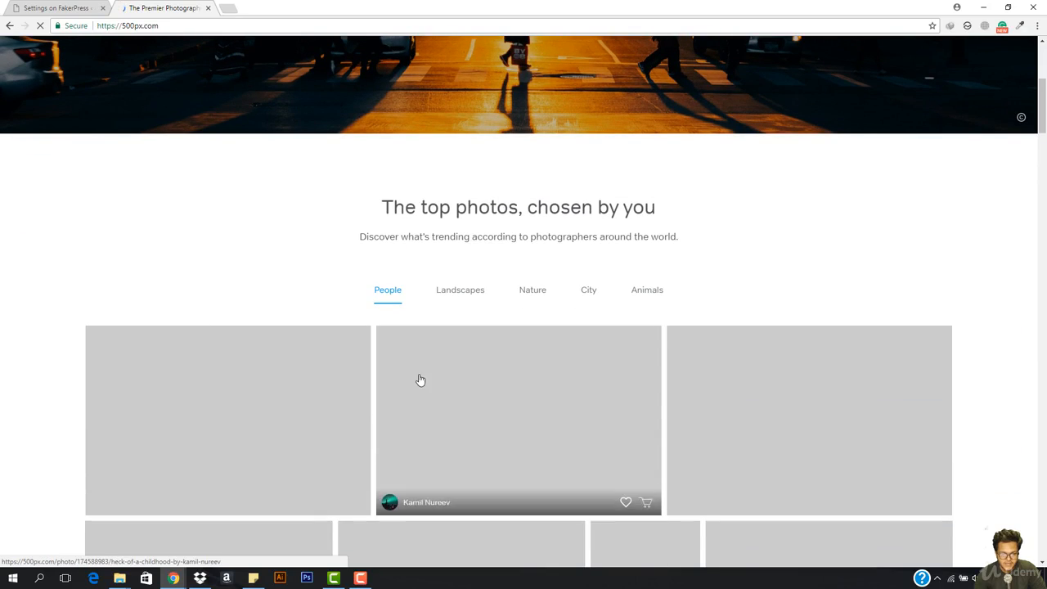
scroll(325, 398, down, 3)
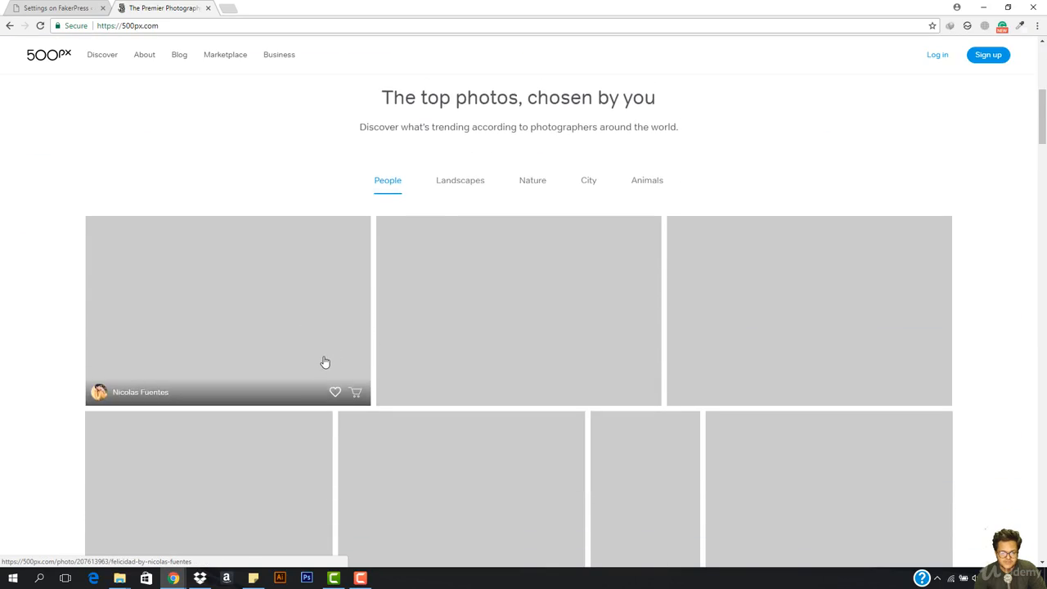
scroll(325, 398, up, 7)
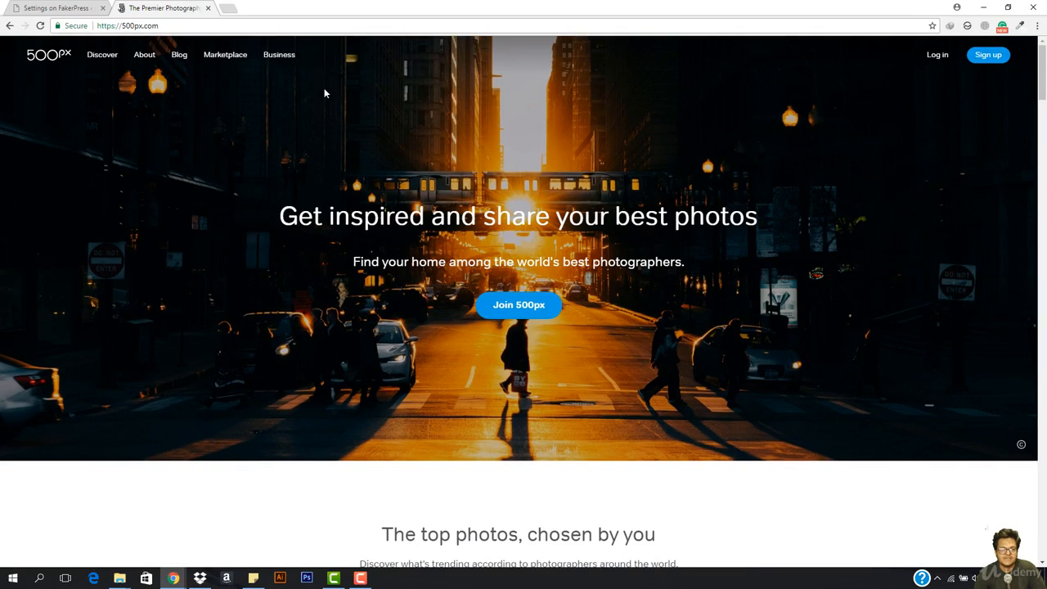
scroll(533, 388, down, 10)
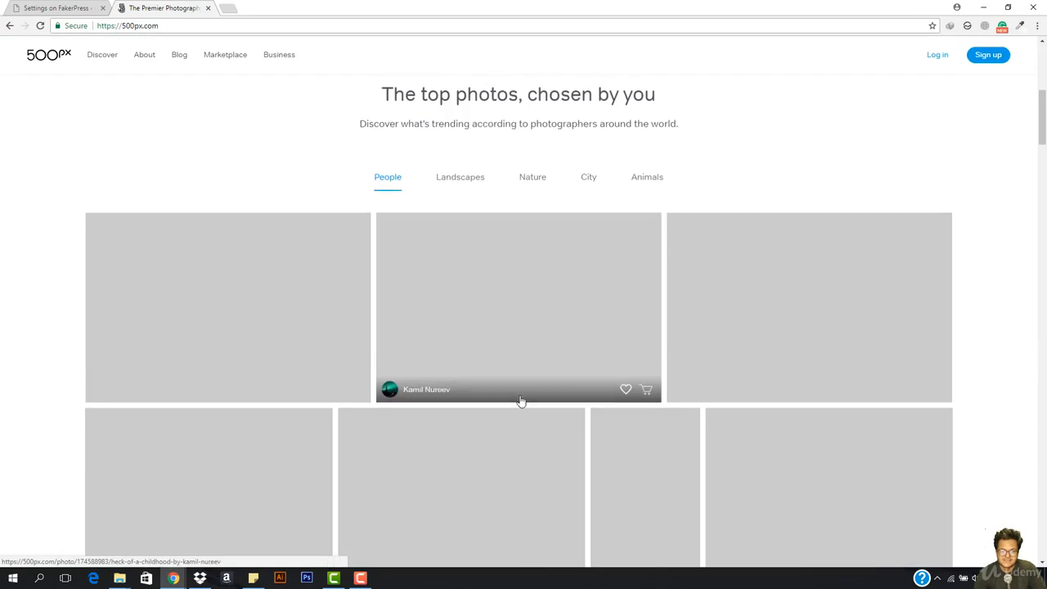
scroll(520, 396, down, 1)
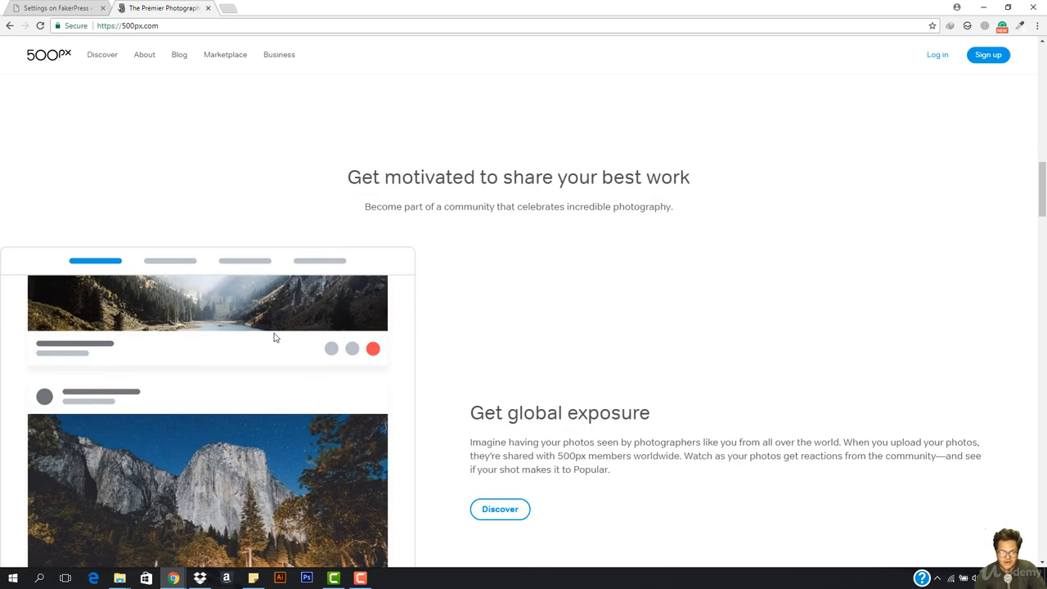
scroll(275, 337, up, 10)
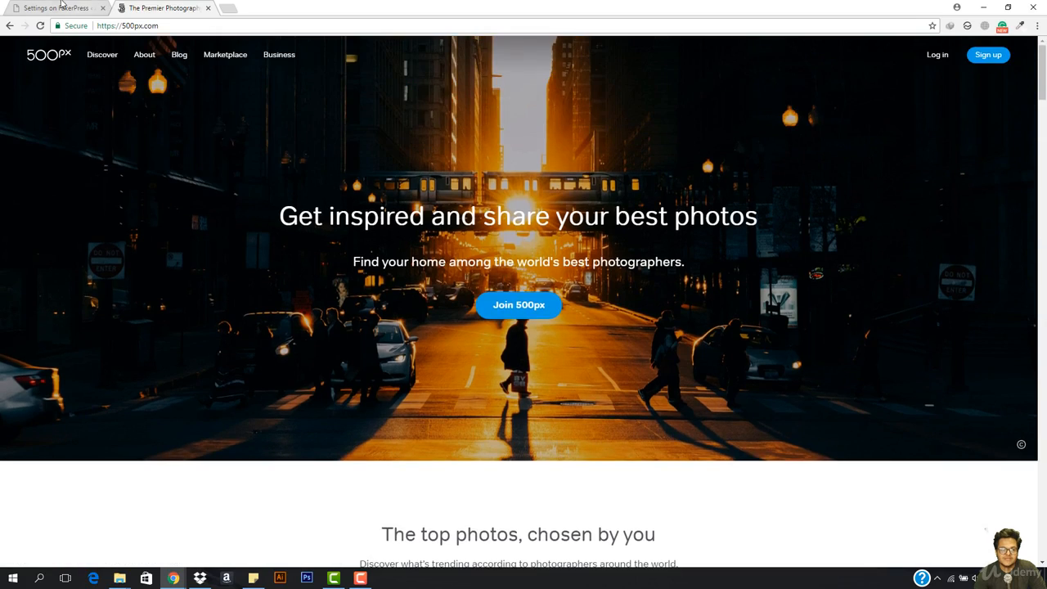
click(82, 9)
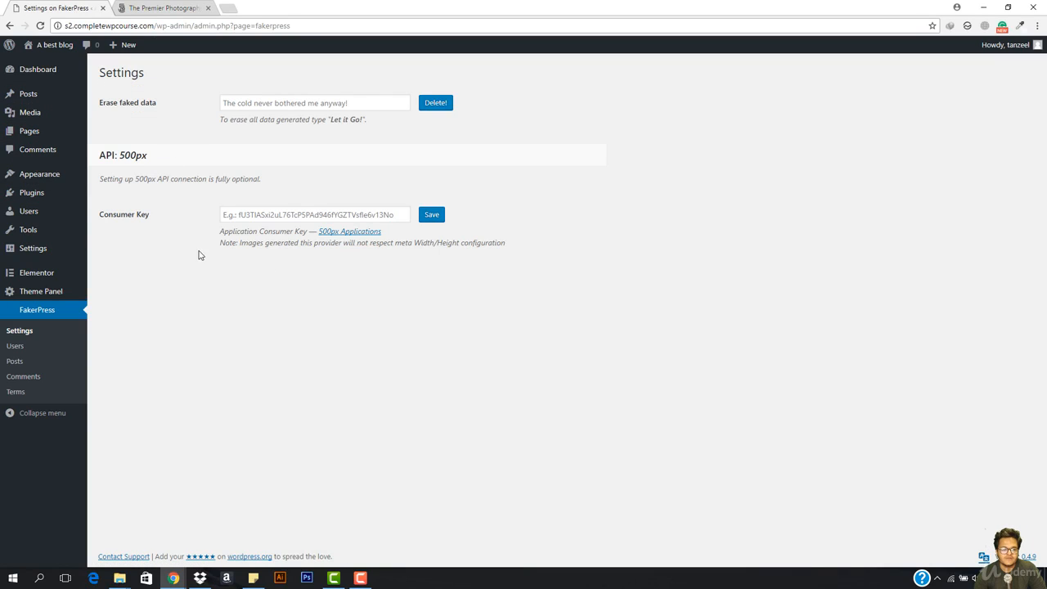
- Open All Posts in a new tab to see the four published posts, including the Dell article
mouse_move(25, 95)
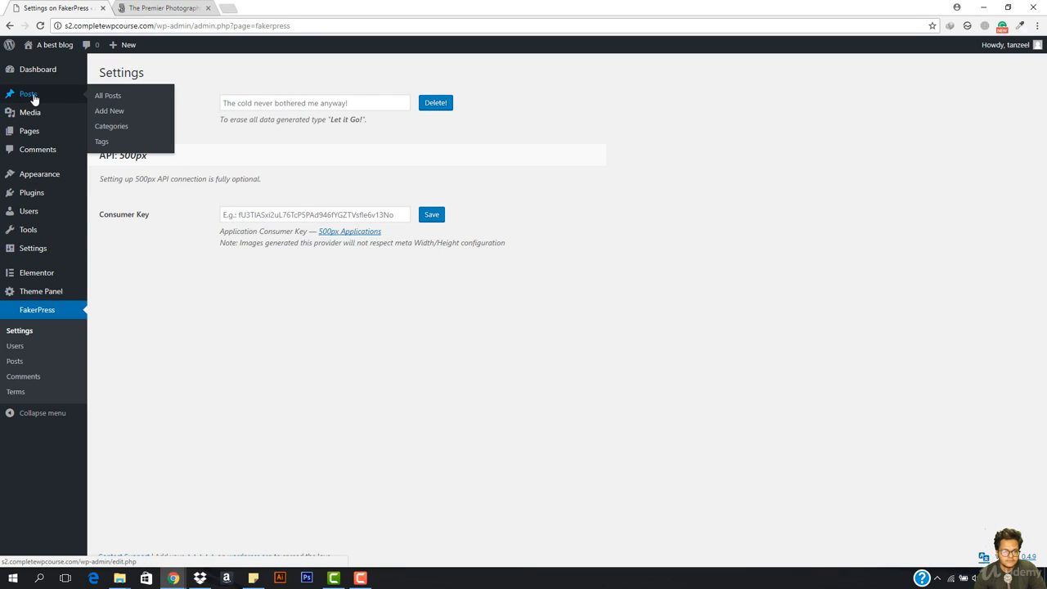
click(364, 579)
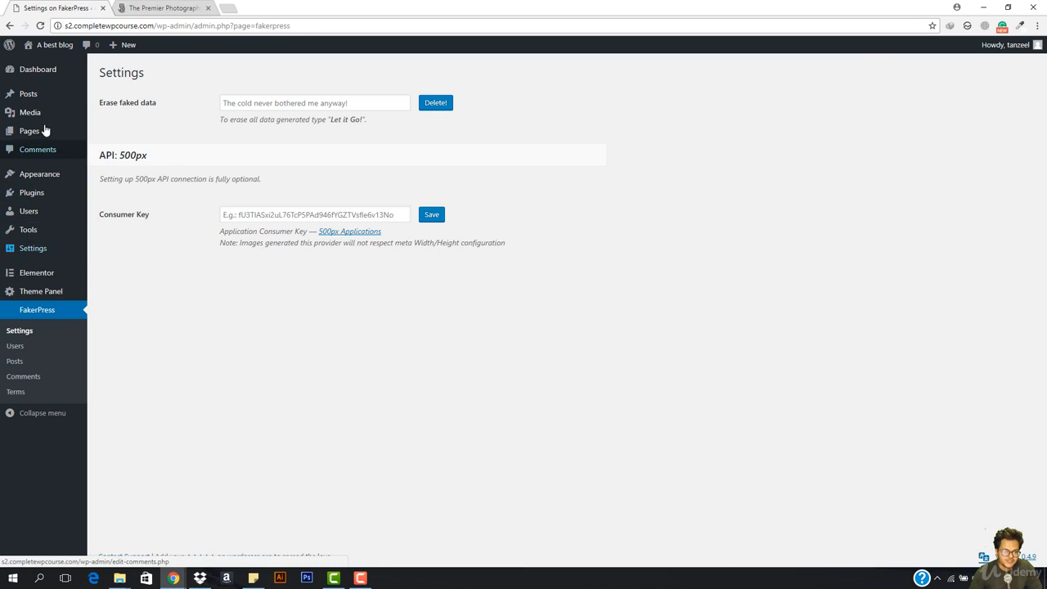
mouse_move(34, 101)
right_click(121, 97)
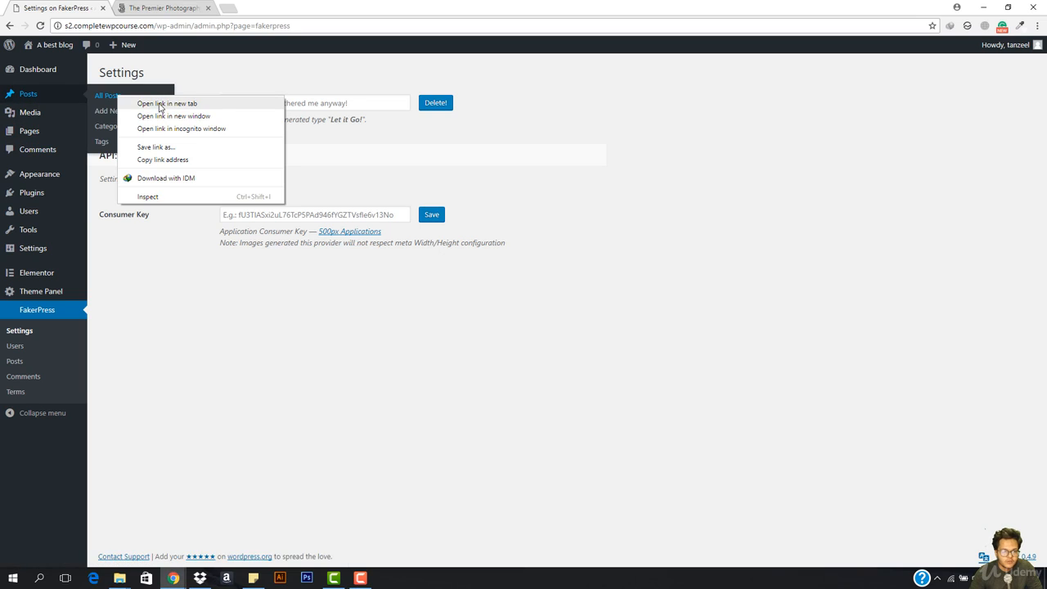
click(160, 104)
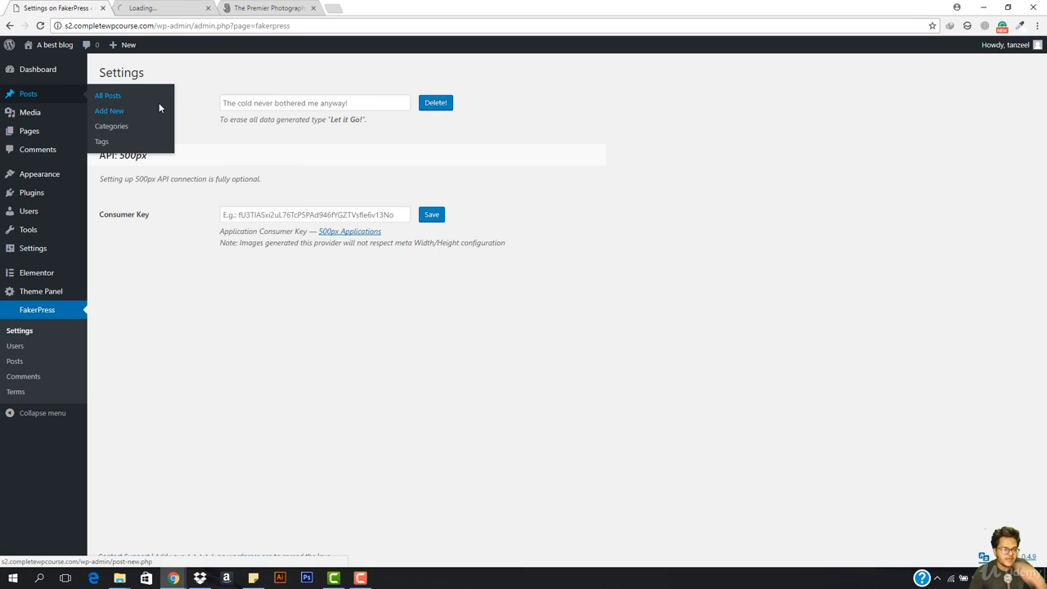
click(124, 6)
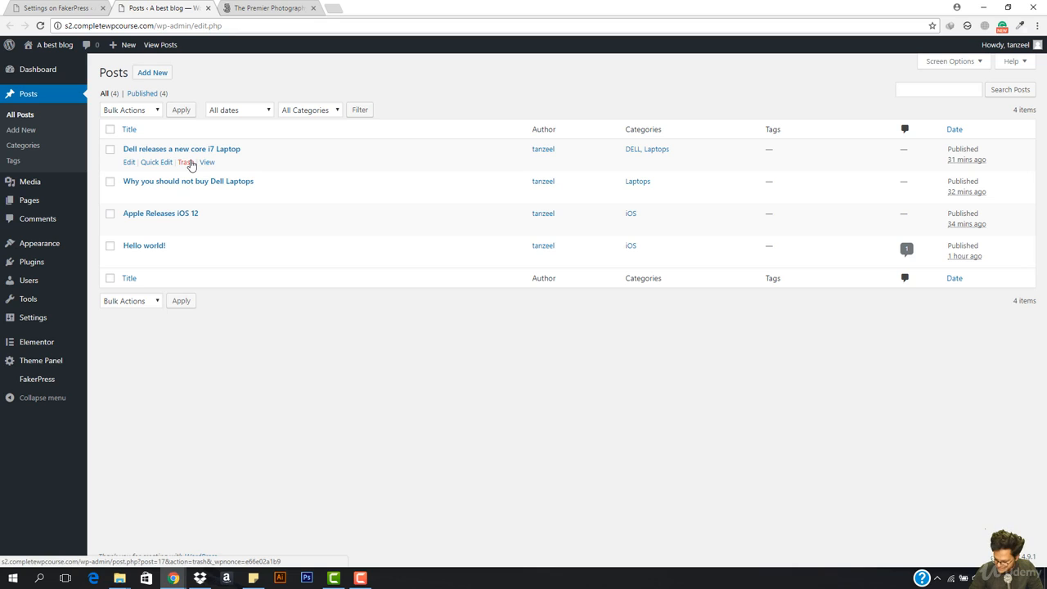
click(360, 578)
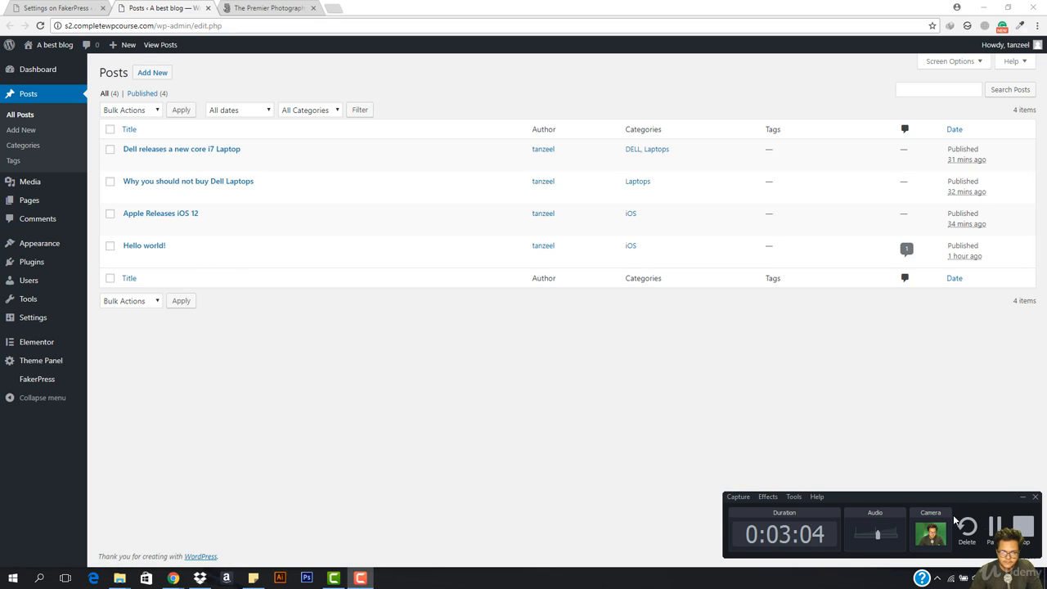
click(1023, 497)
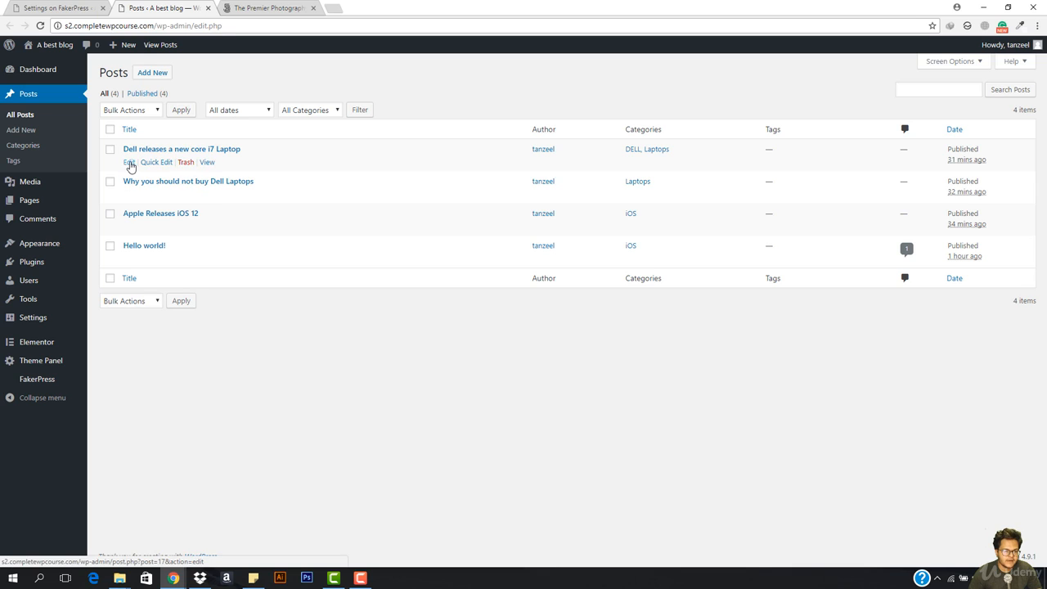
right_click(207, 163)
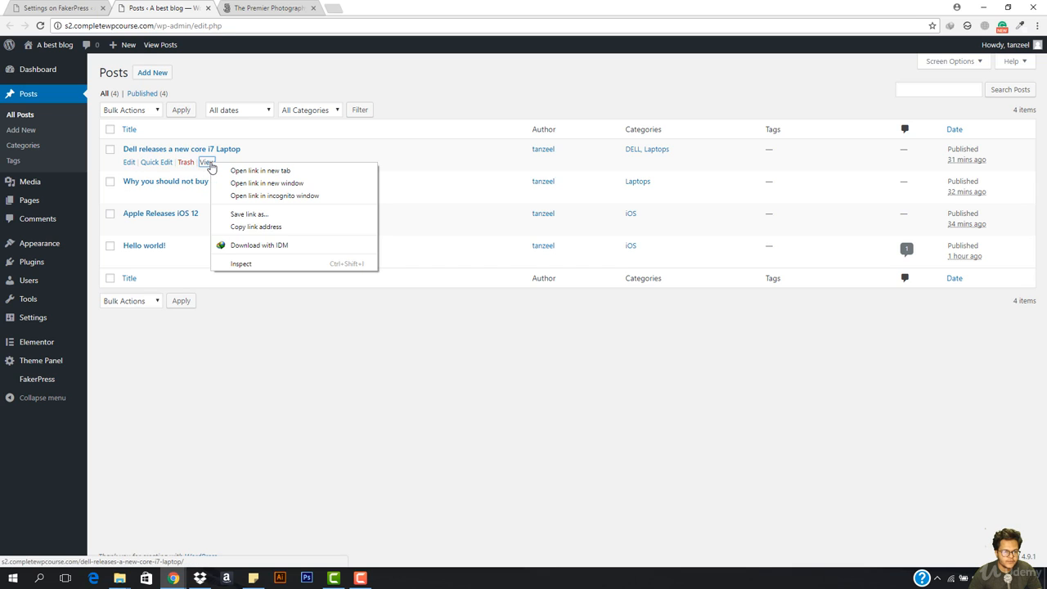
- View the Dell core i7 Laptop post in a new tab, then edit it from the admin bar
click(237, 172)
key(ctrl+Tab)
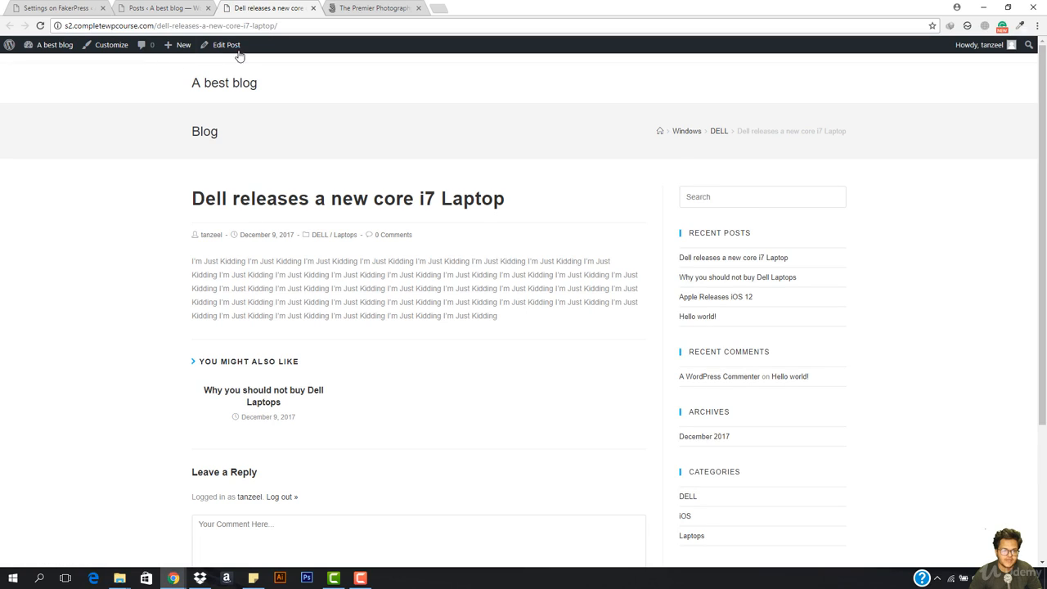
click(222, 46)
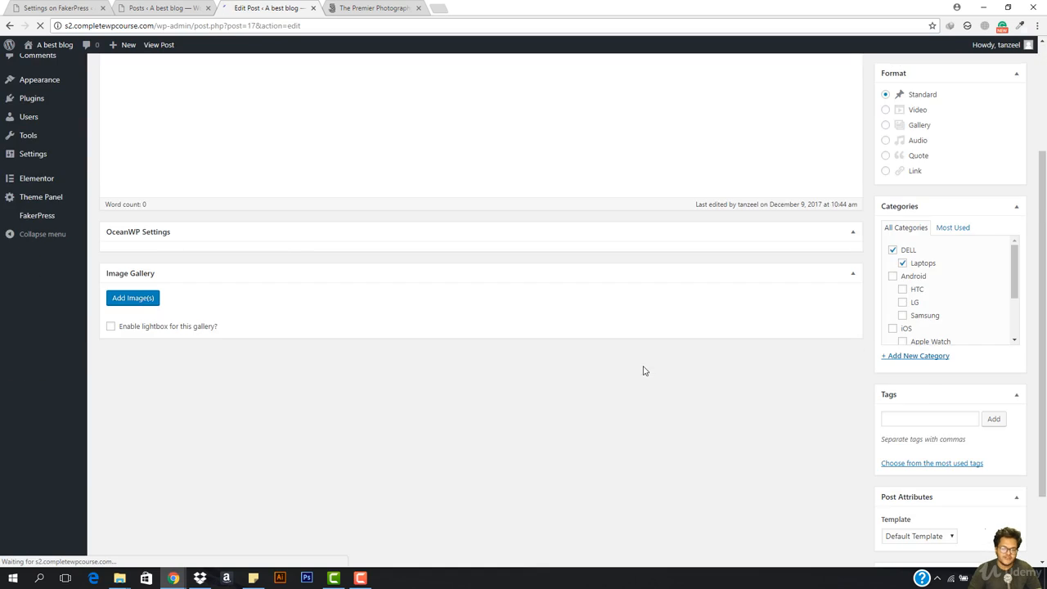
scroll(835, 442, down, 3)
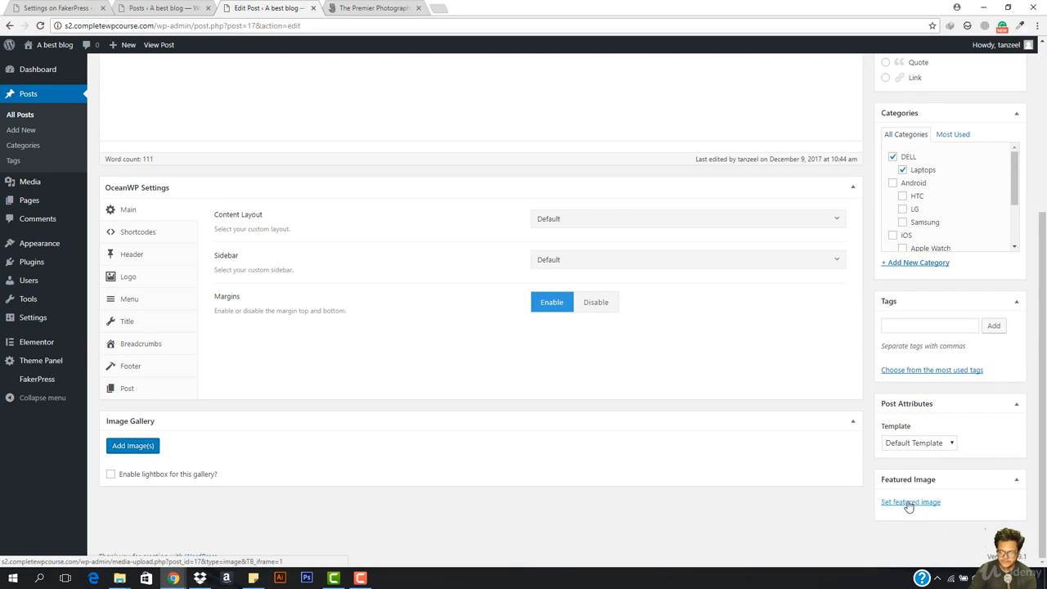
- Load unsplash.com in a new tab, then go back to the post editor
click(438, 8)
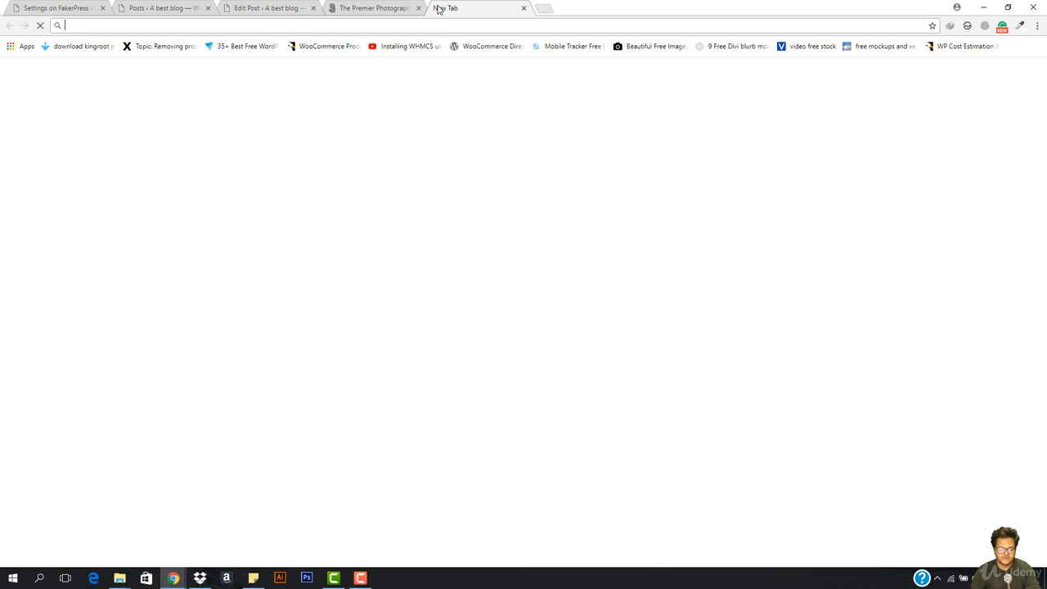
text(uns)
key(Return)
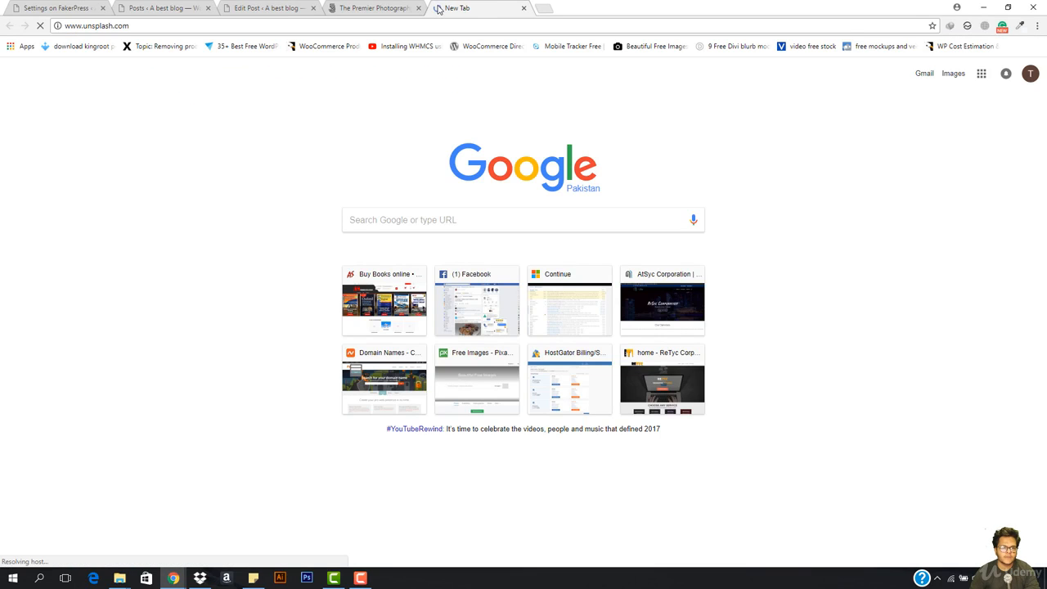
click(295, 8)
- Upload Untitled-1 copy.JPG from the Desktop and set it as the featured image
click(911, 503)
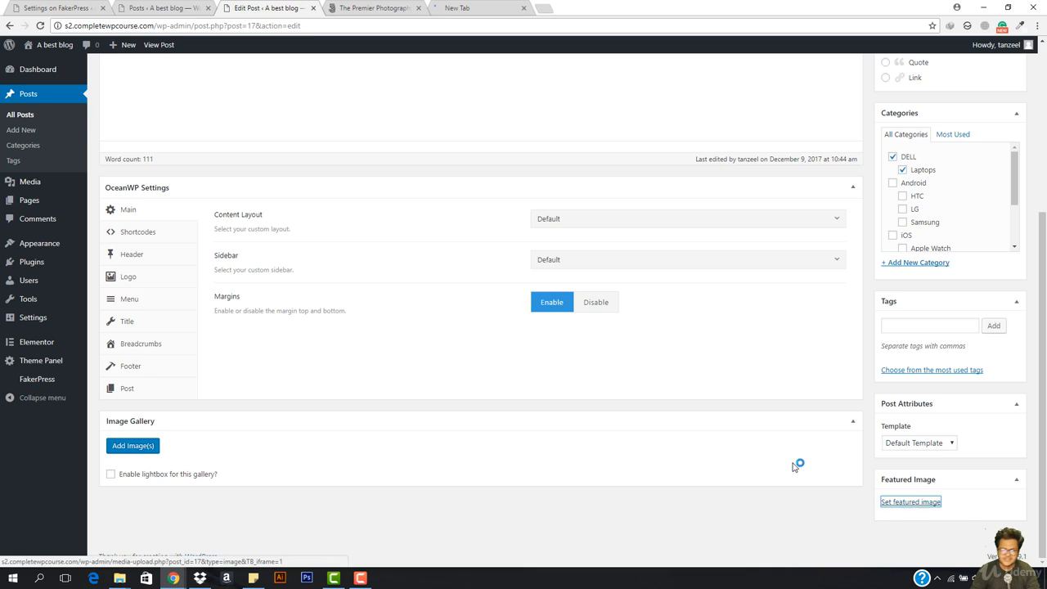
click(93, 90)
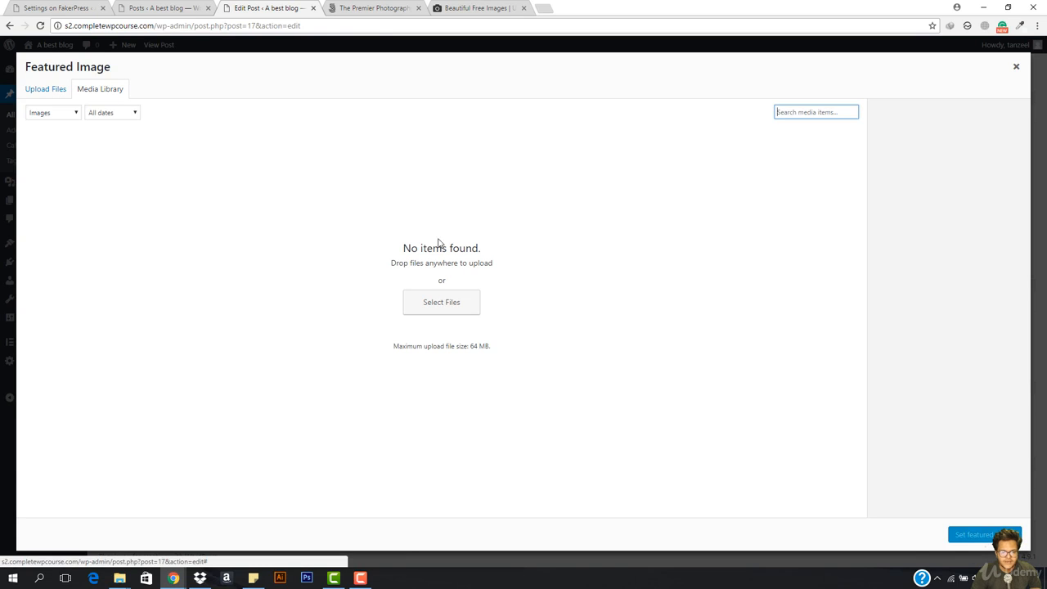
click(441, 305)
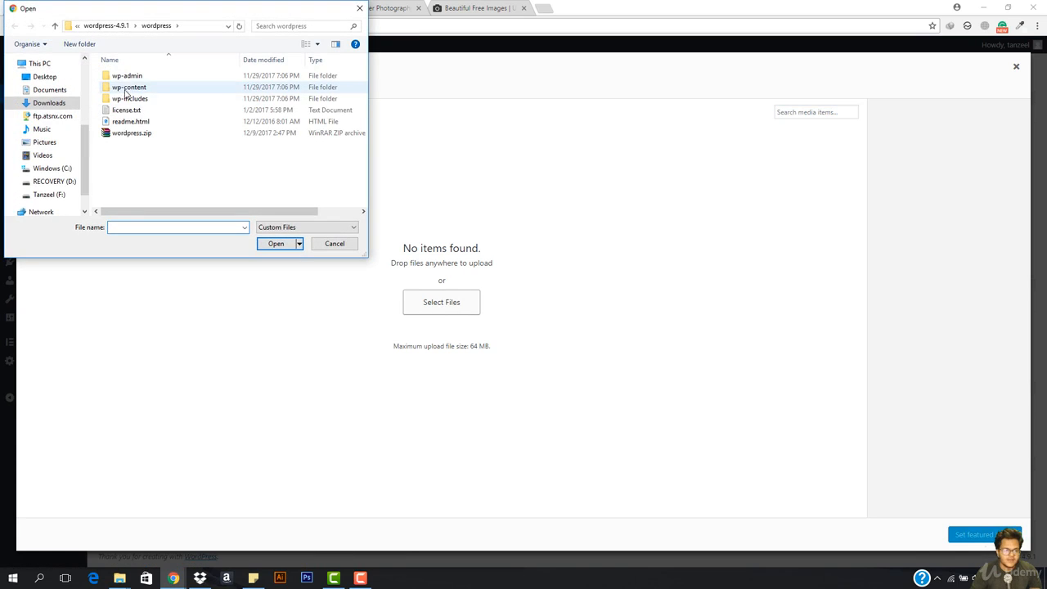
click(64, 80)
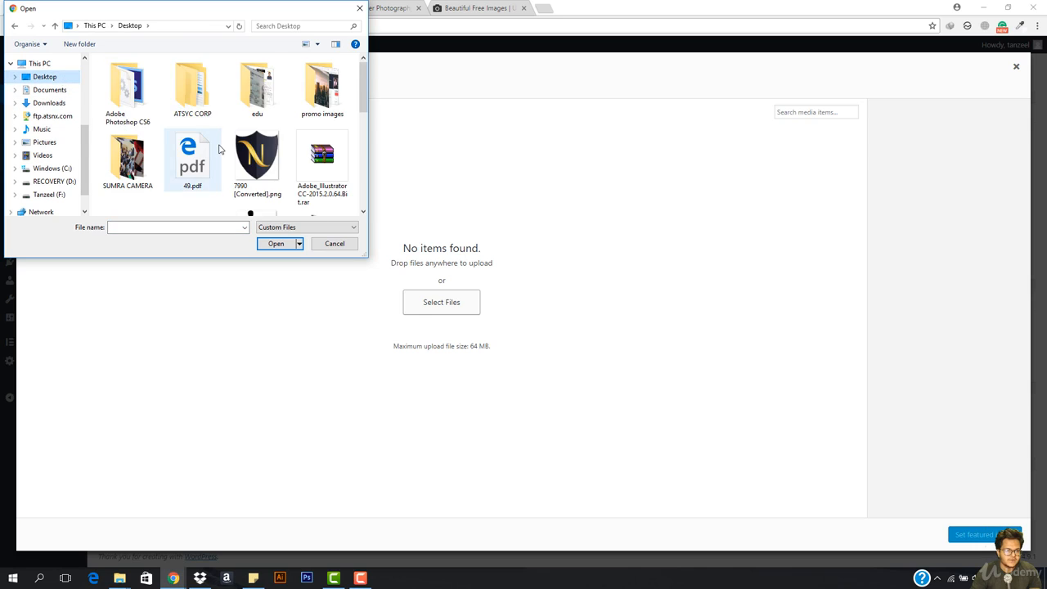
scroll(219, 176, down, 2)
scroll(278, 145, down, 2)
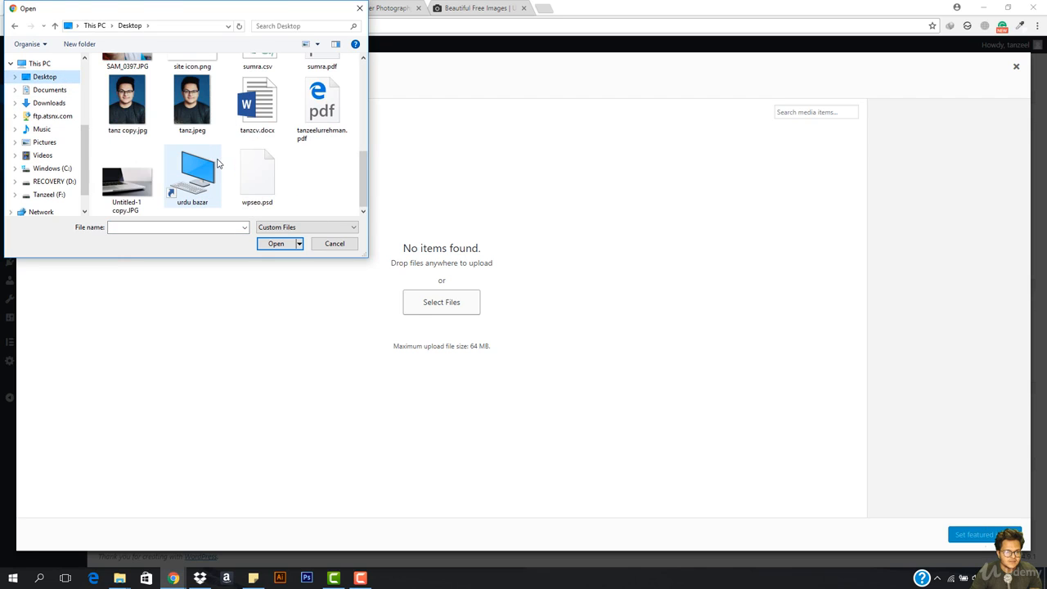
double_click(164, 196)
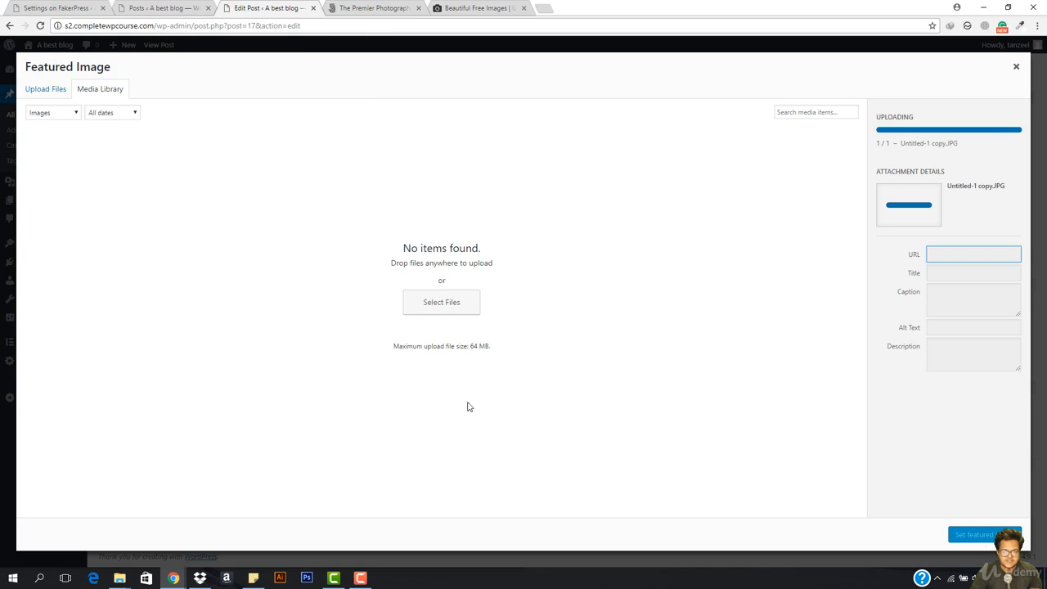
click(983, 536)
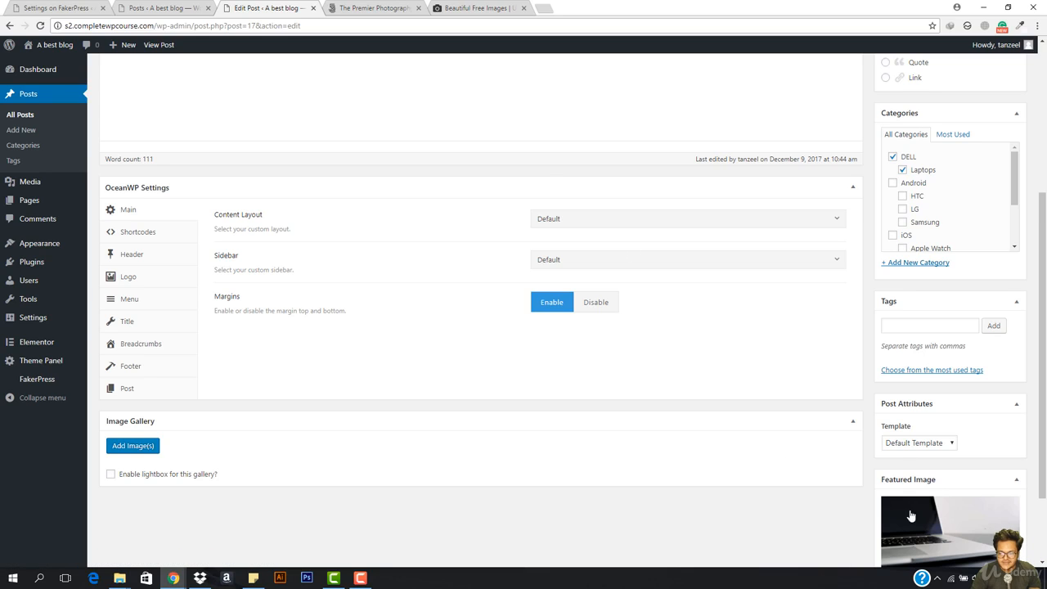
scroll(816, 253, up, 4)
- Update the Dell post and view it on the live site
click(1003, 201)
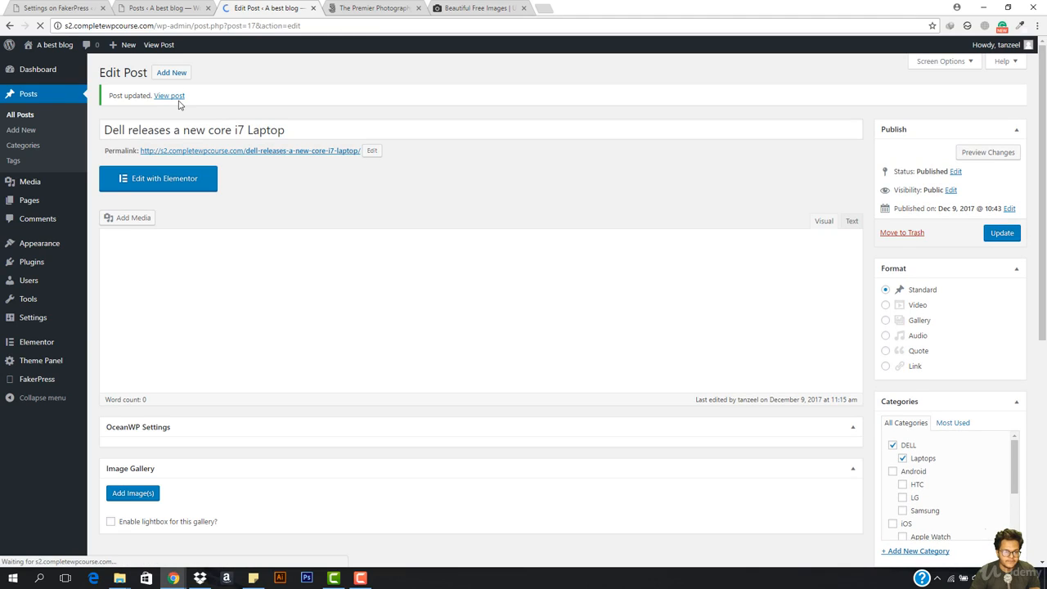
click(170, 97)
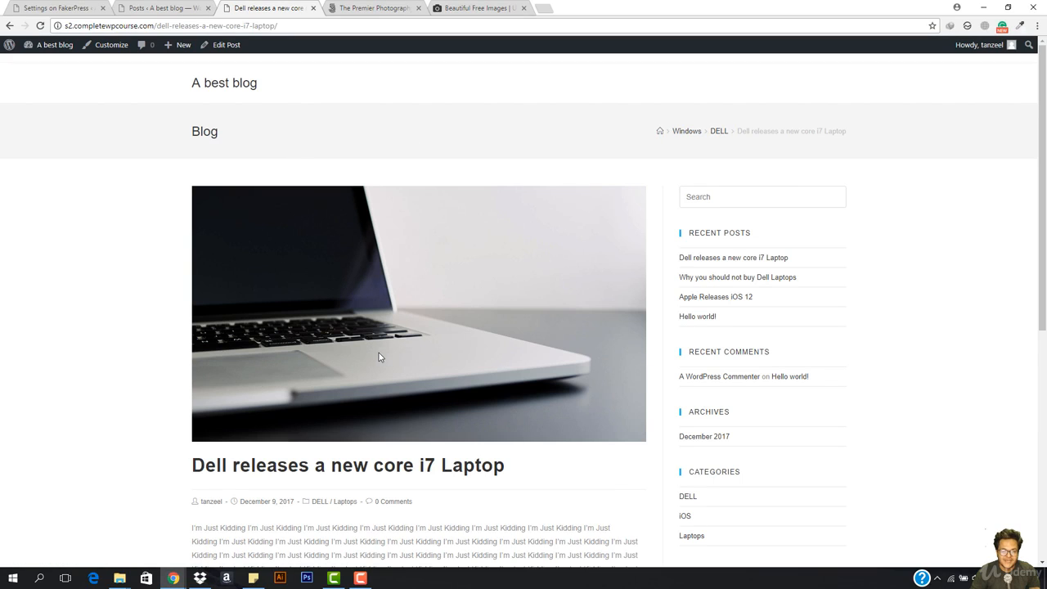
scroll(378, 351, down, 5)
scroll(328, 322, up, 4)
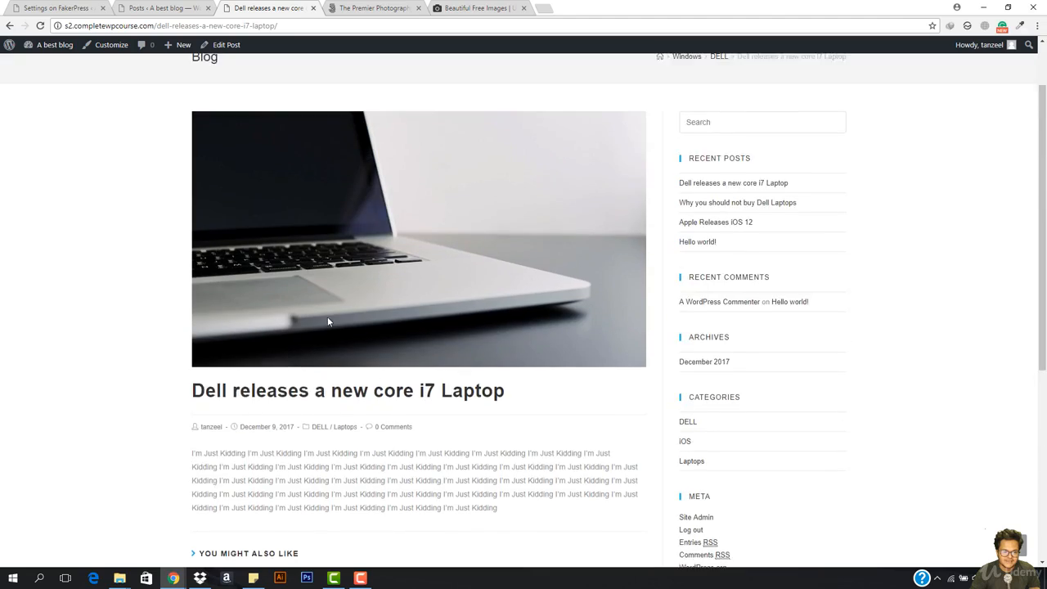
scroll(328, 321, up, 2)
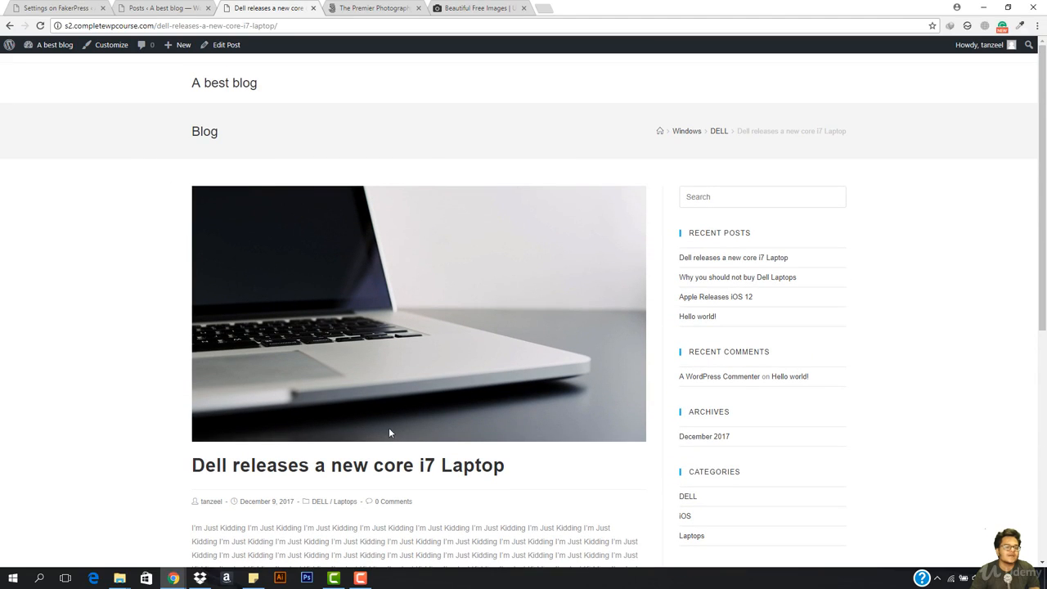
scroll(533, 363, down, 3)
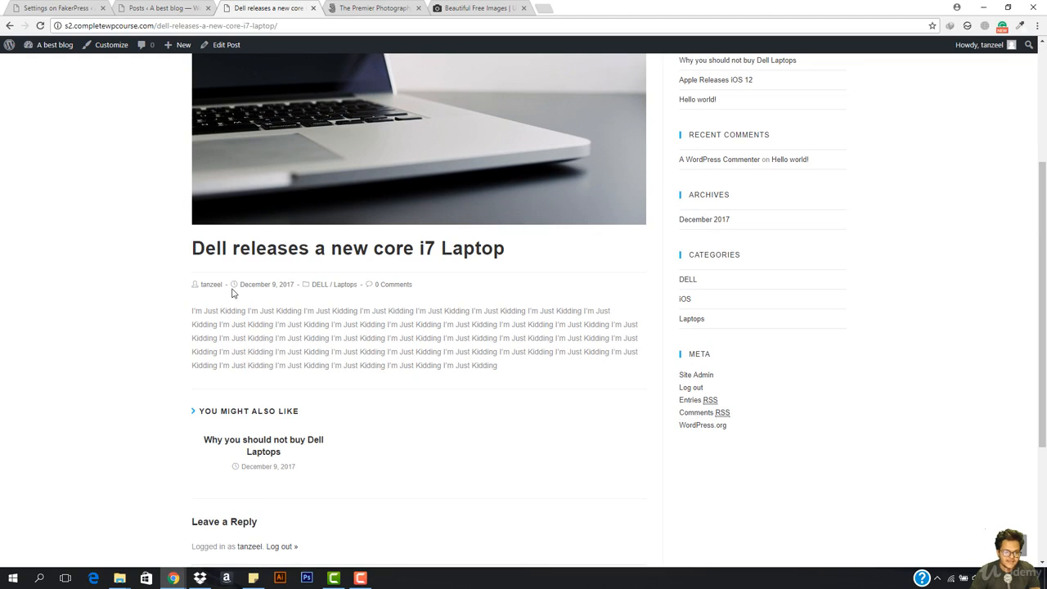
scroll(299, 334, up, 3)
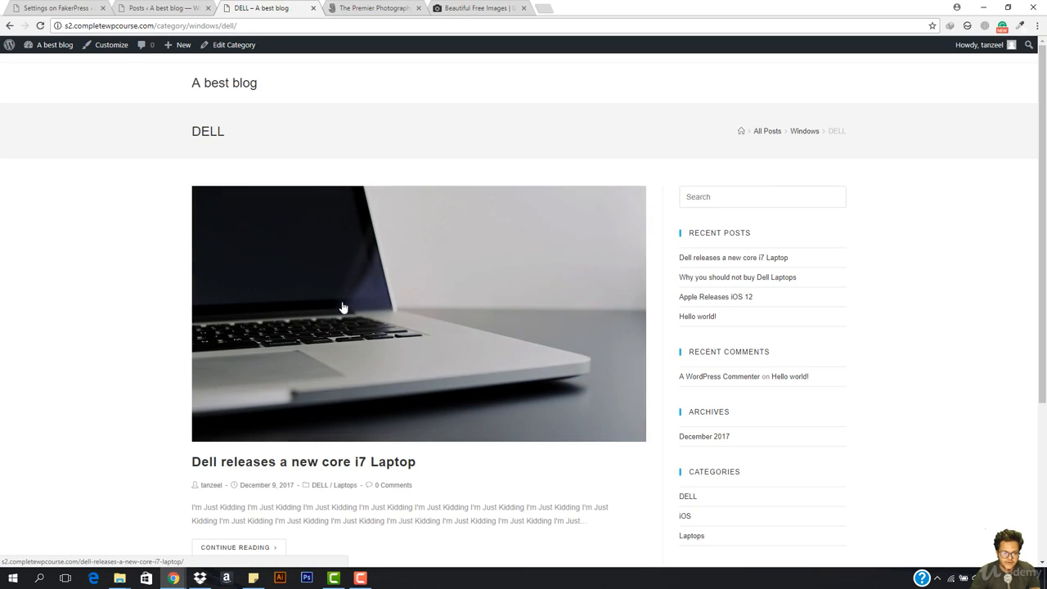
scroll(311, 282, down, 2)
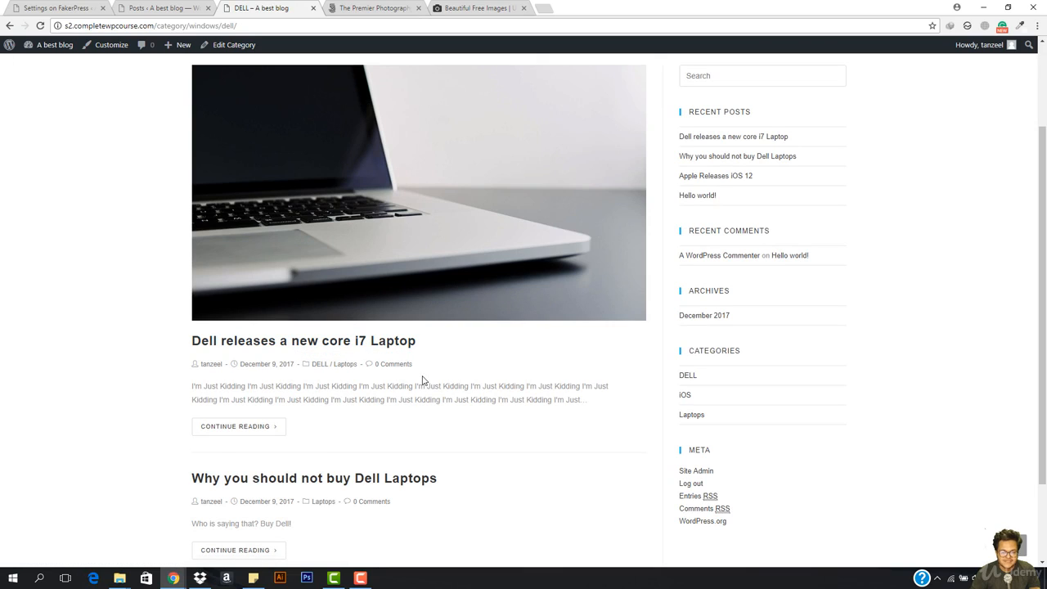
- Read the Dell post's excerpt on the DELL category page, then close the free-images tab
drag(220, 386, 619, 398)
click(530, 415)
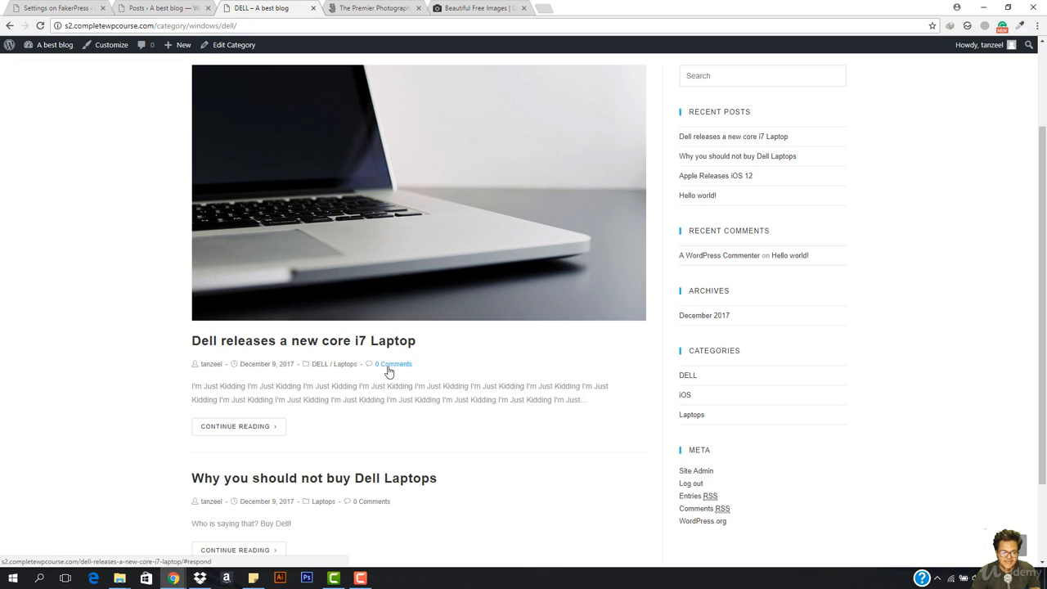
scroll(435, 378, down, 2)
scroll(409, 344, up, 3)
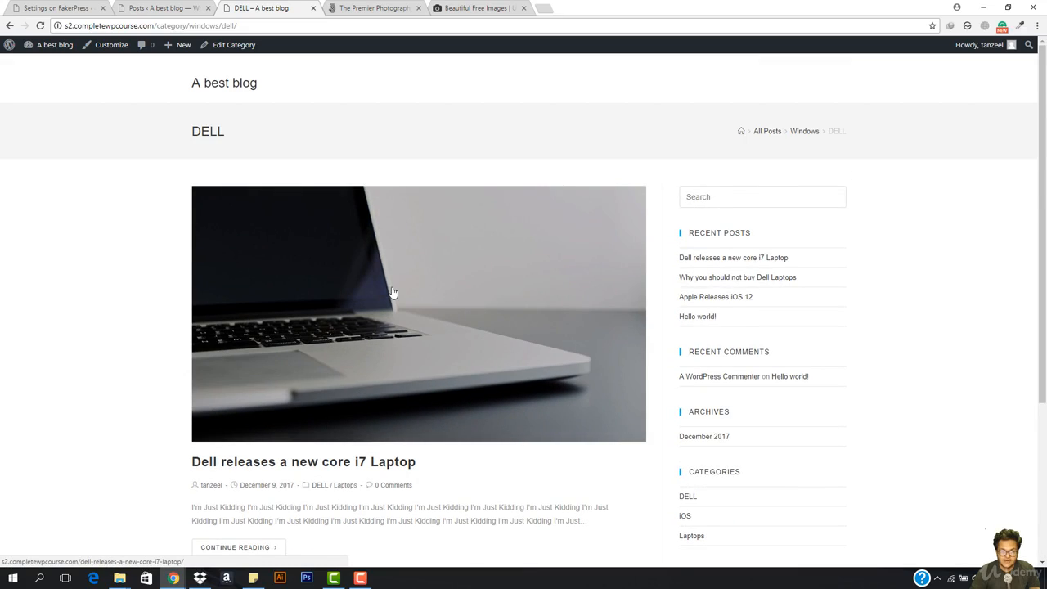
scroll(393, 294, down, 3)
scroll(393, 291, up, 3)
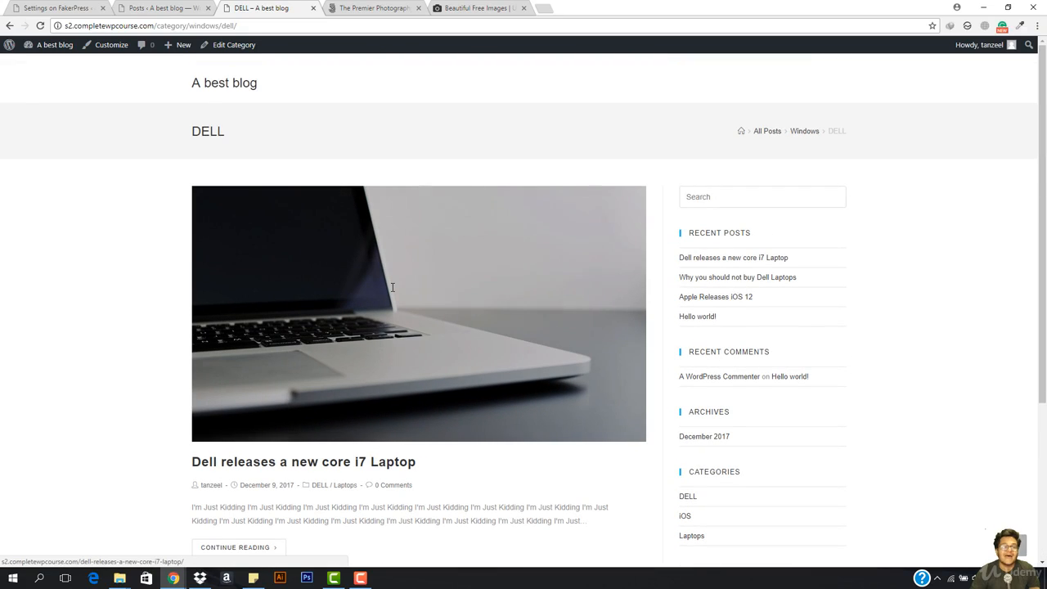
scroll(392, 291, down, 3)
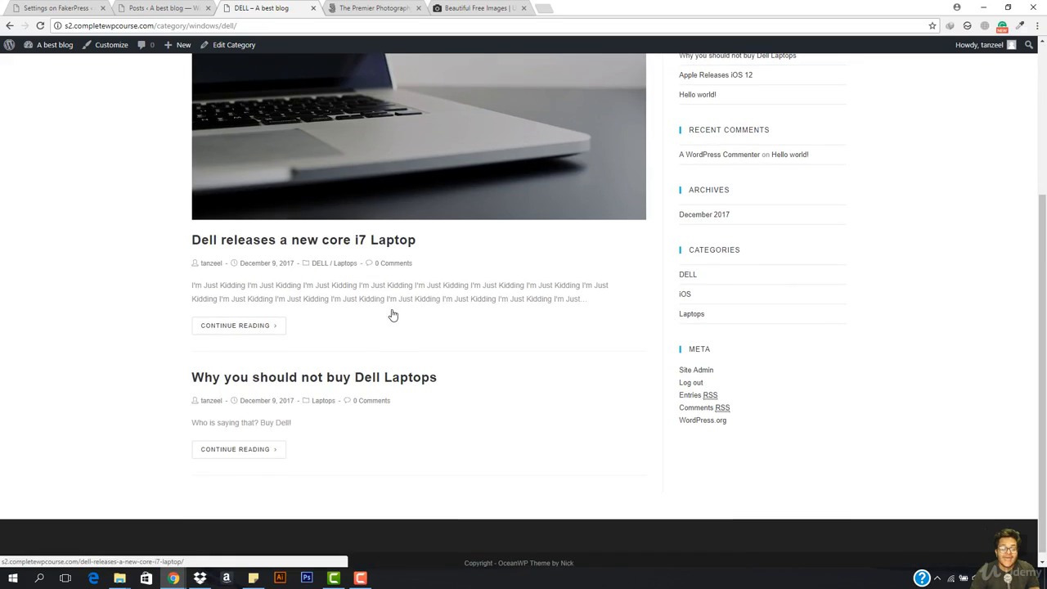
scroll(392, 282, up, 2)
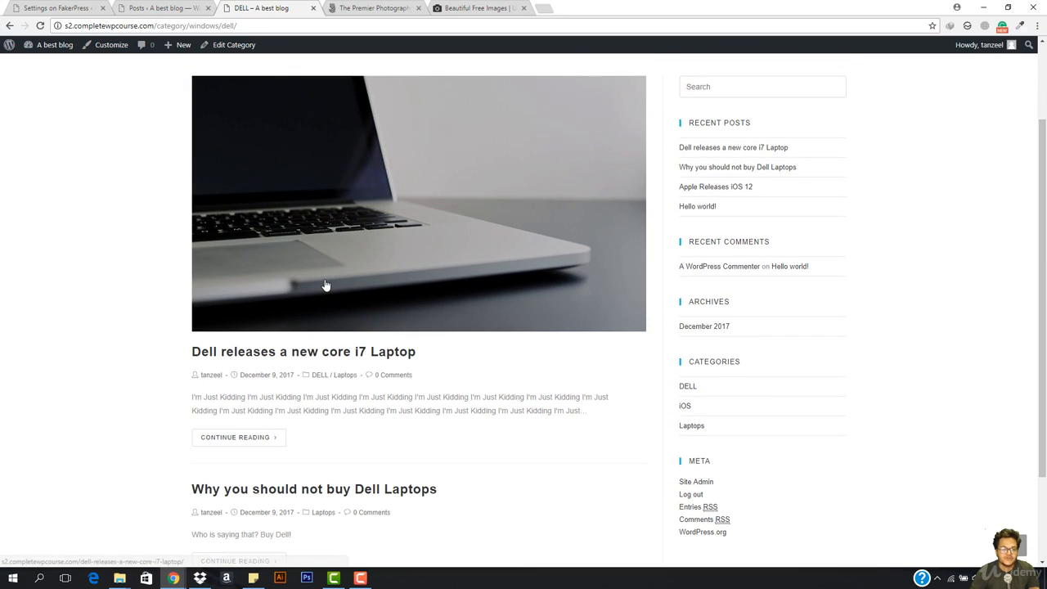
scroll(325, 285, up, 2)
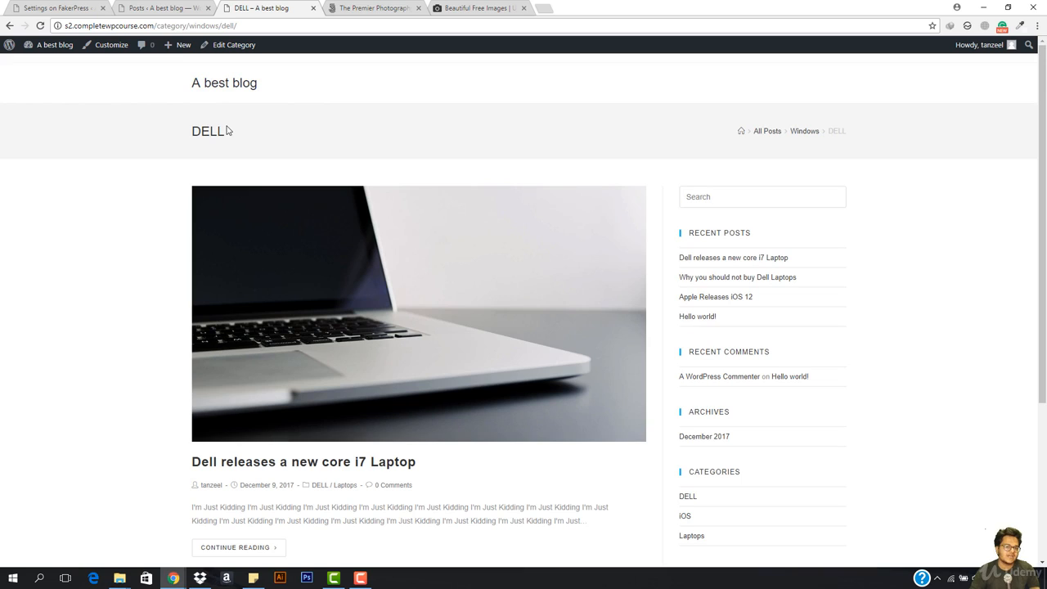
click(524, 8)
- Sign up on 500px with the email opt-in ticked, continuing with Google and allowing access
click(381, 8)
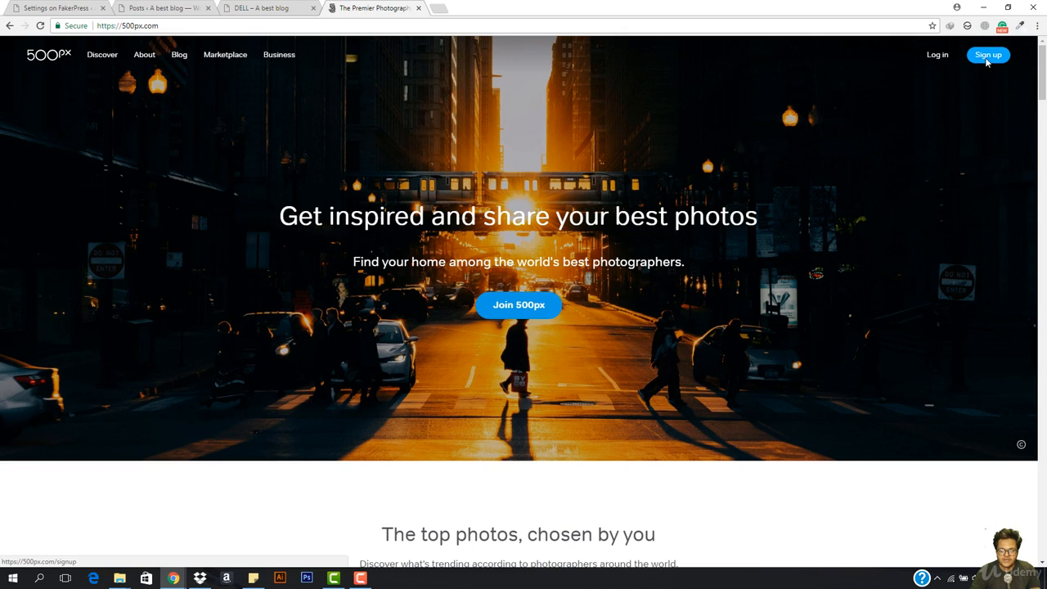
click(985, 57)
click(58, 8)
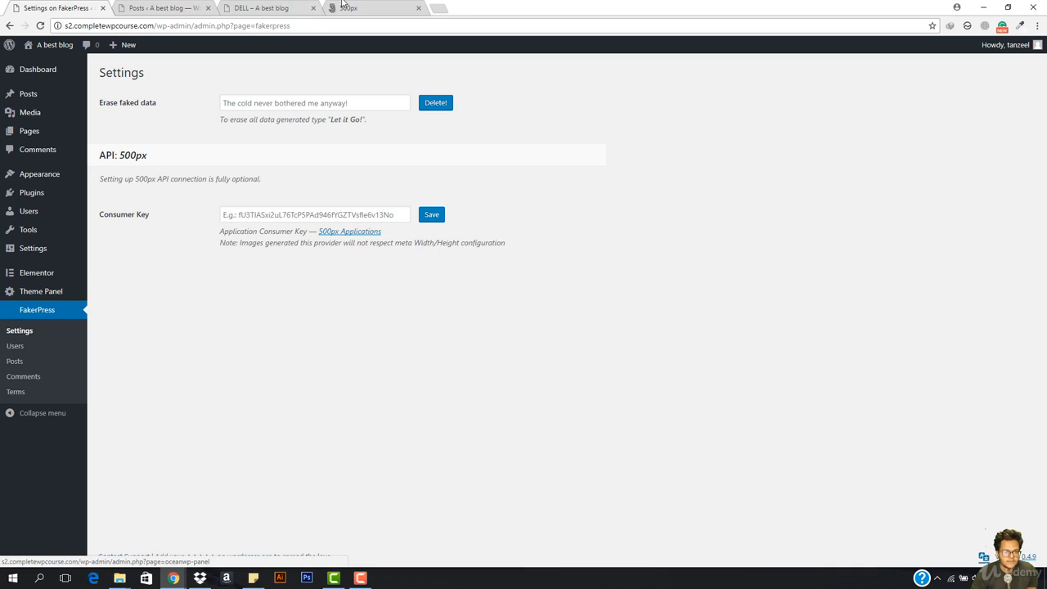
click(385, 8)
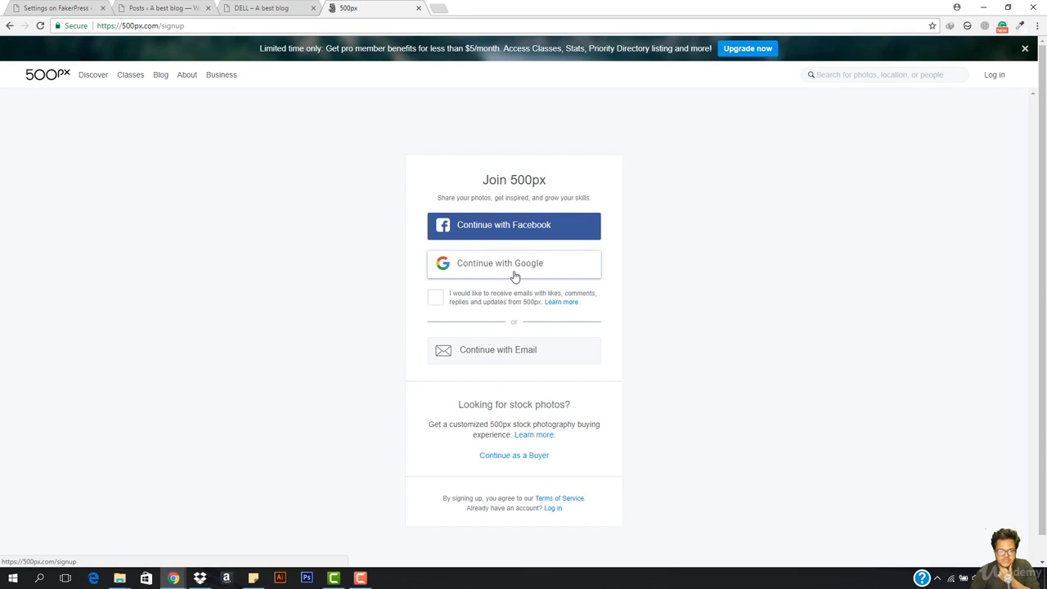
click(435, 300)
click(494, 263)
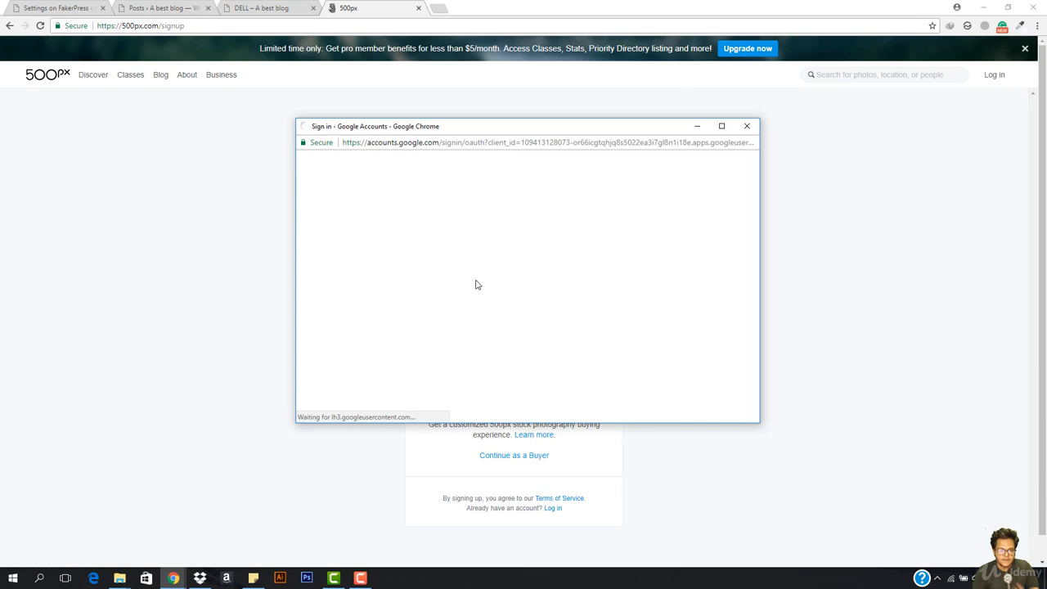
scroll(516, 315, down, 1)
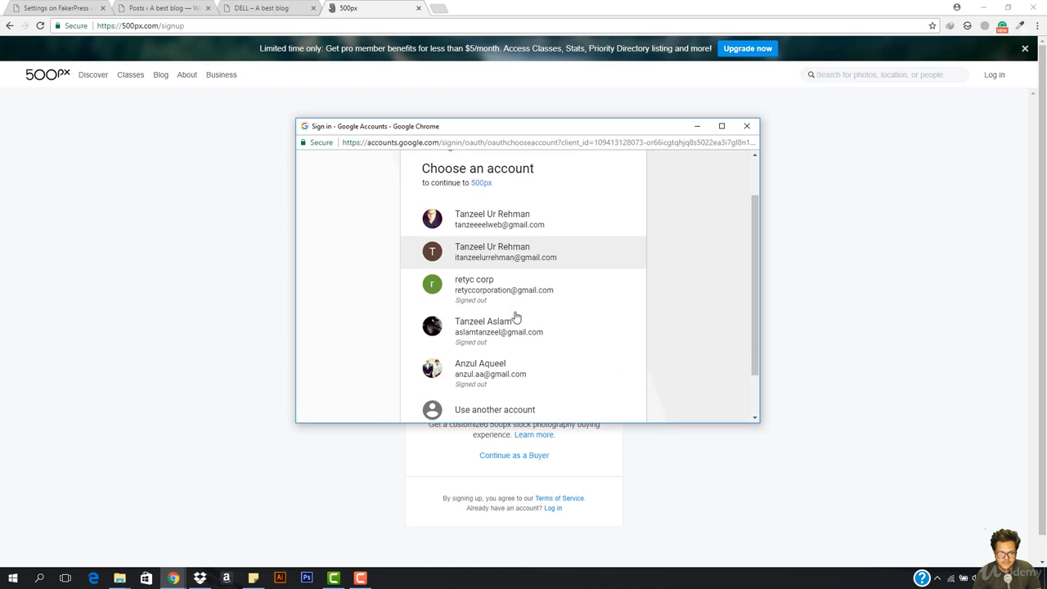
click(543, 255)
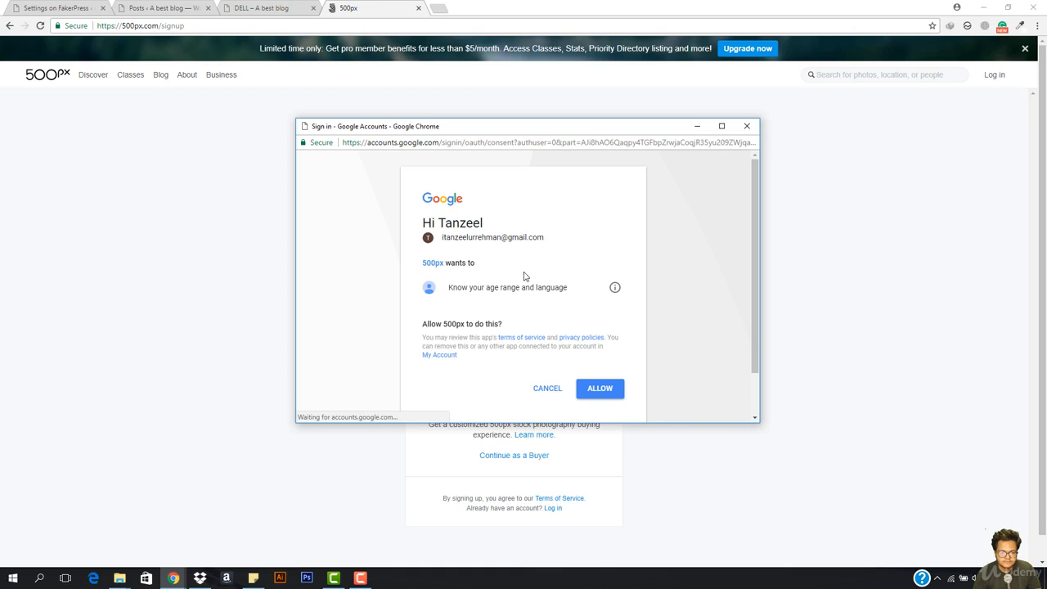
click(602, 390)
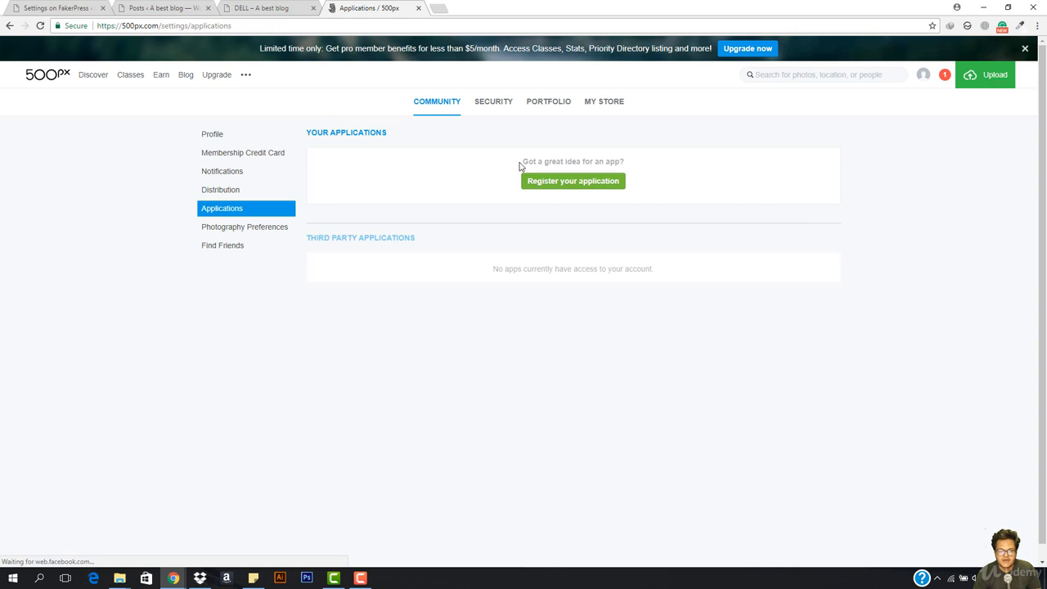
- Start a new 500px application, entering the name s2cwpc and a description
click(586, 189)
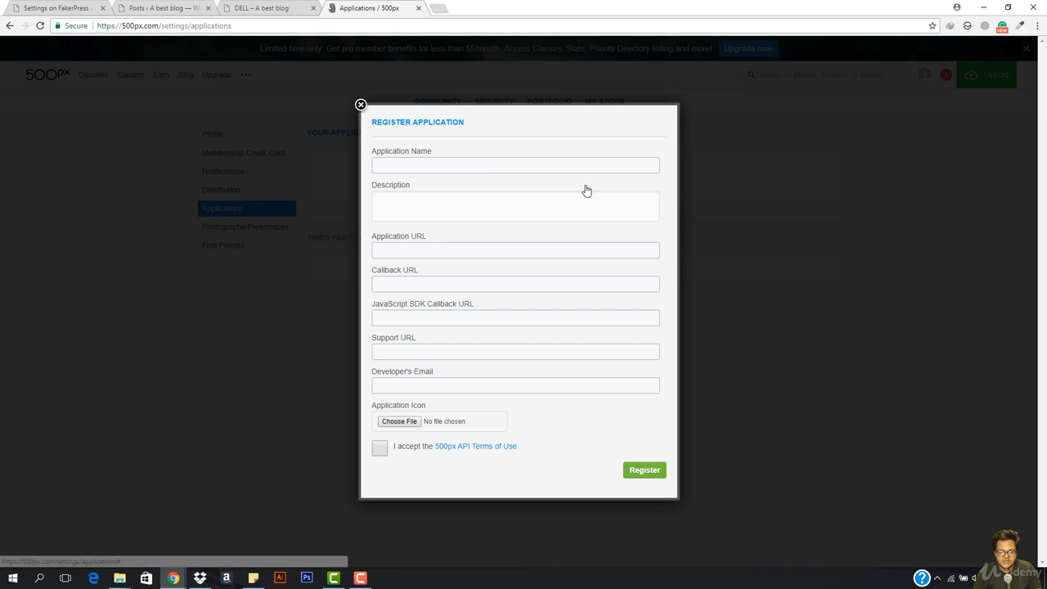
click(463, 168)
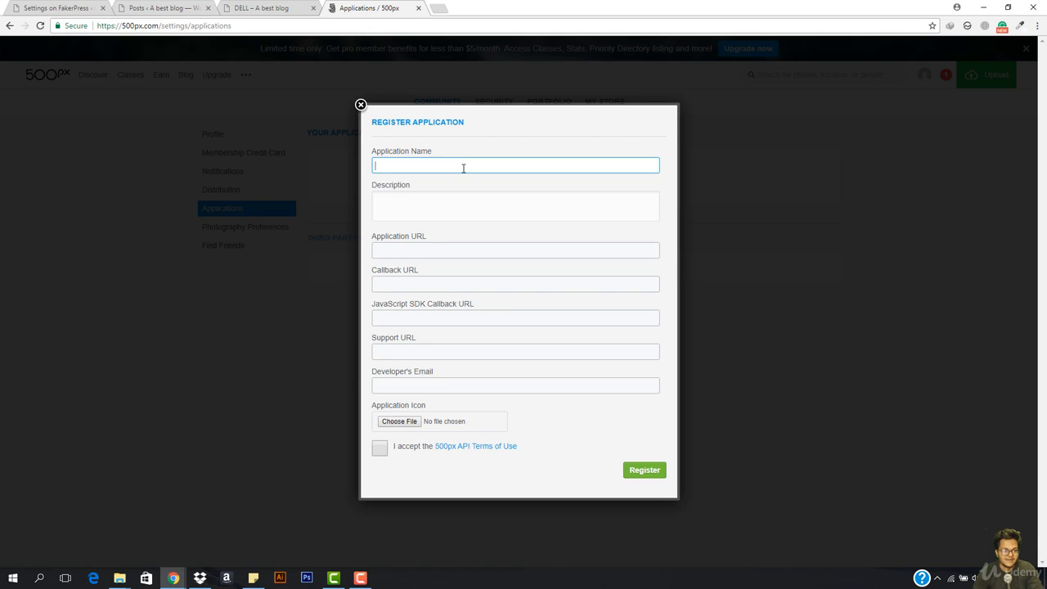
click(58, 7)
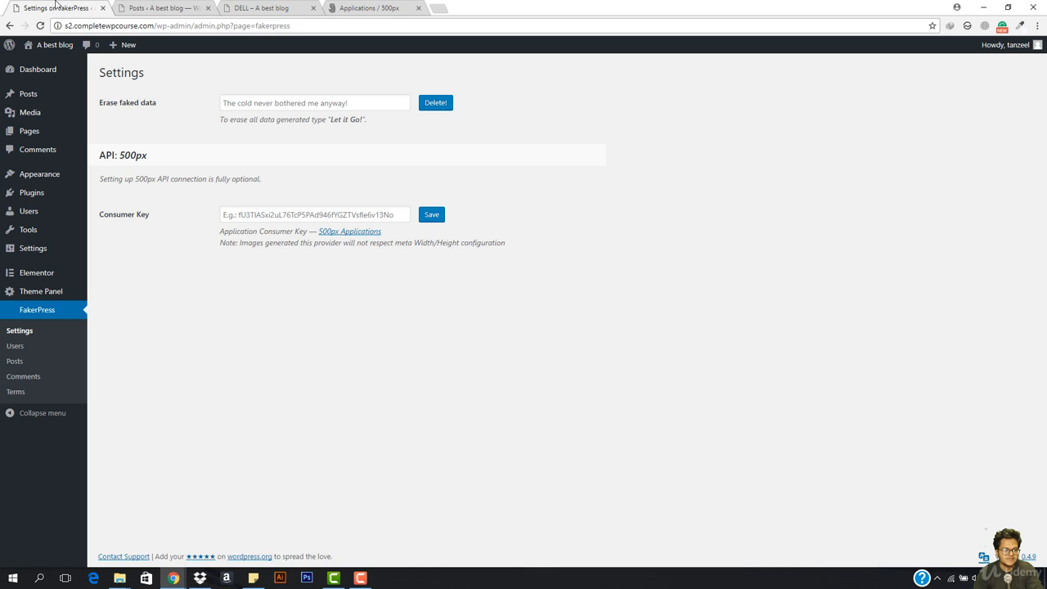
click(409, 9)
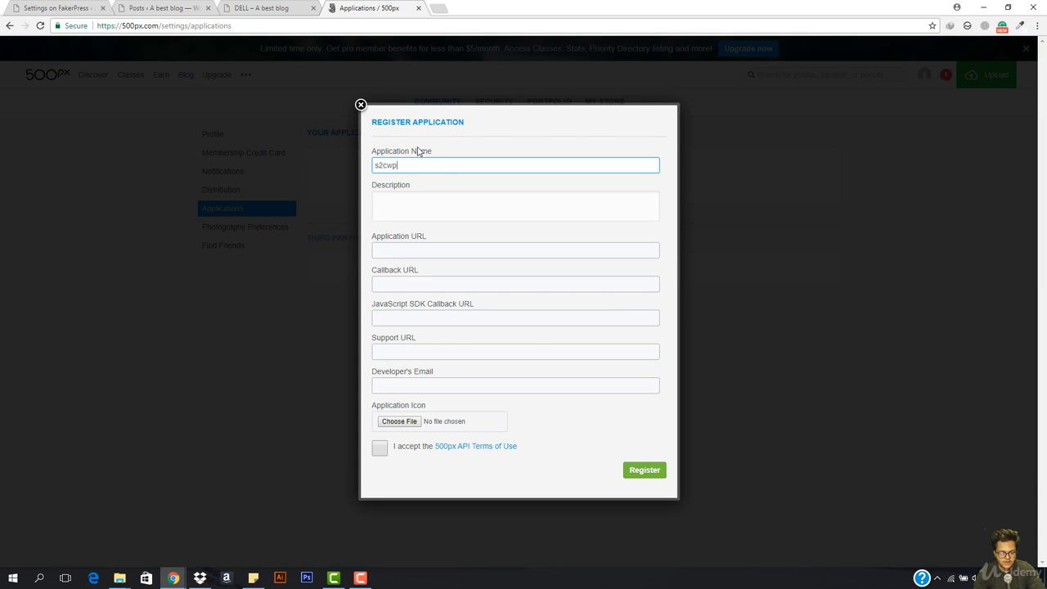
click(422, 214)
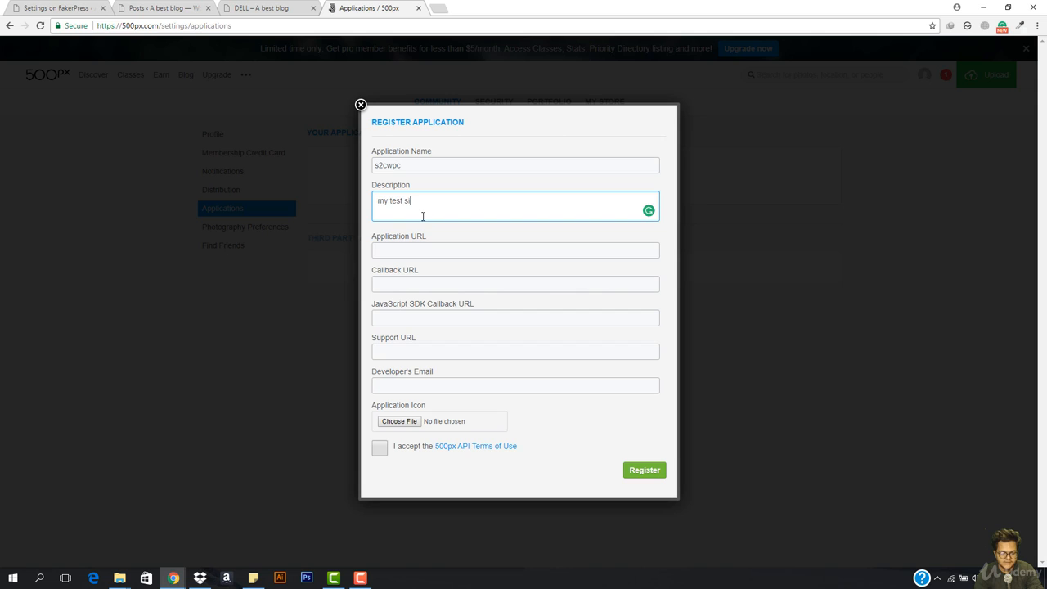
key(Tab)
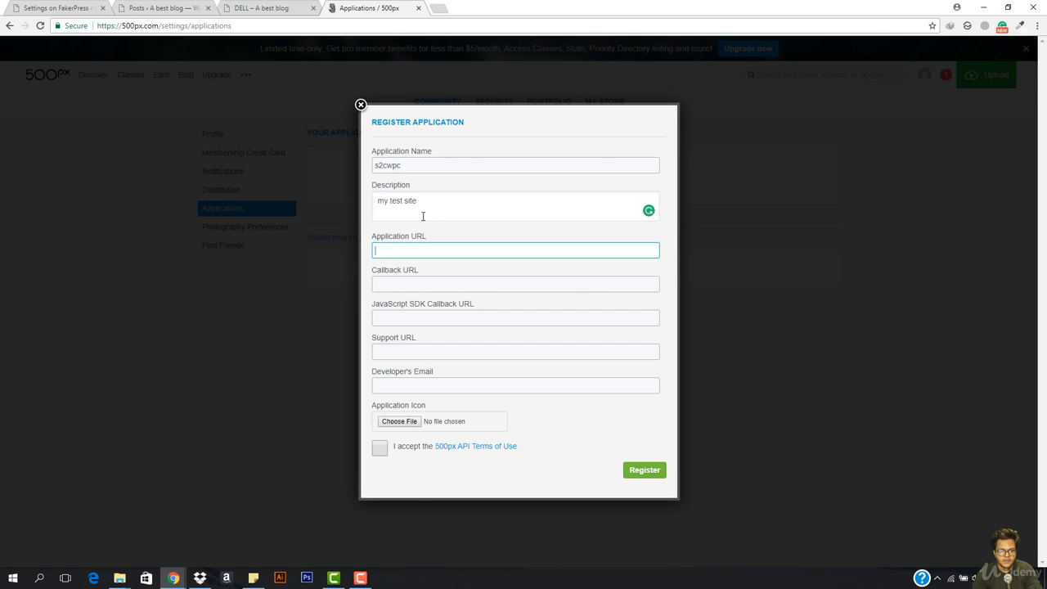
- Paste the site's domain as the Application URL, leaving the Callback URL empty
click(112, 3)
drag(154, 26, 58, 29)
key(ctrl+c)
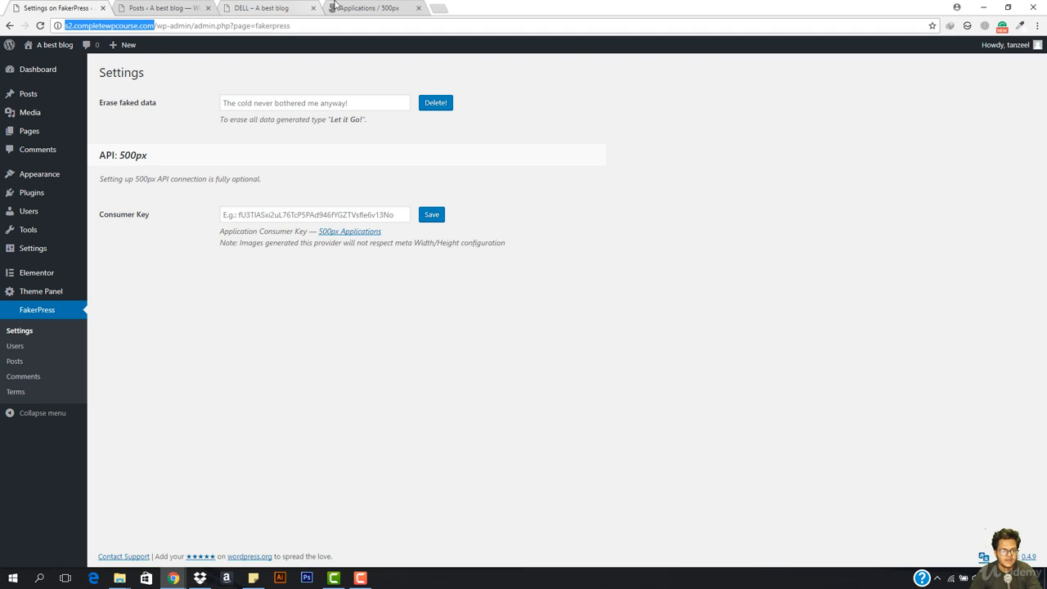
click(366, 7)
key(ctrl+v)
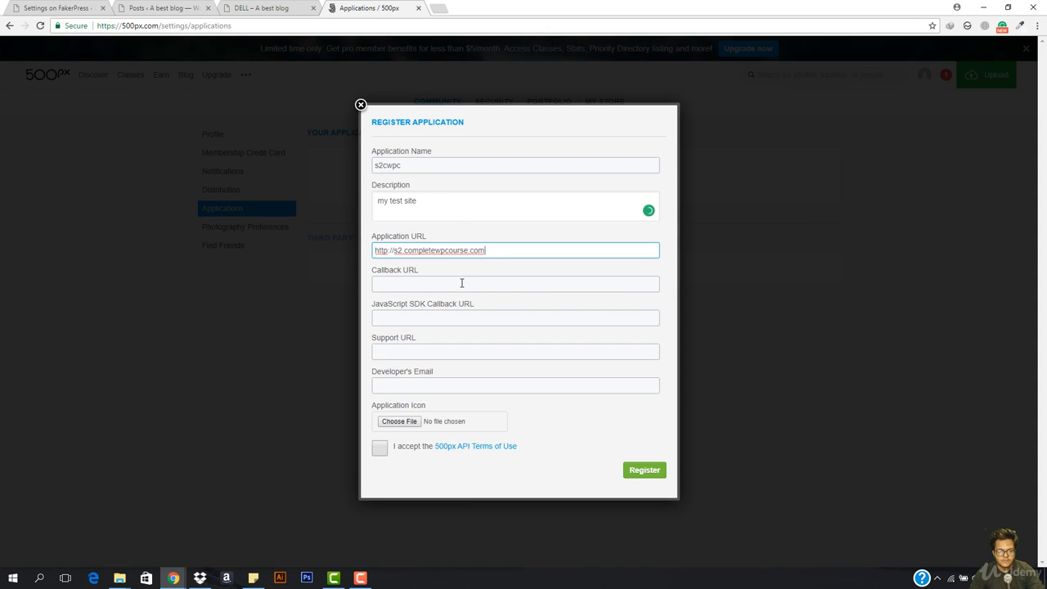
click(461, 284)
click(41, 8)
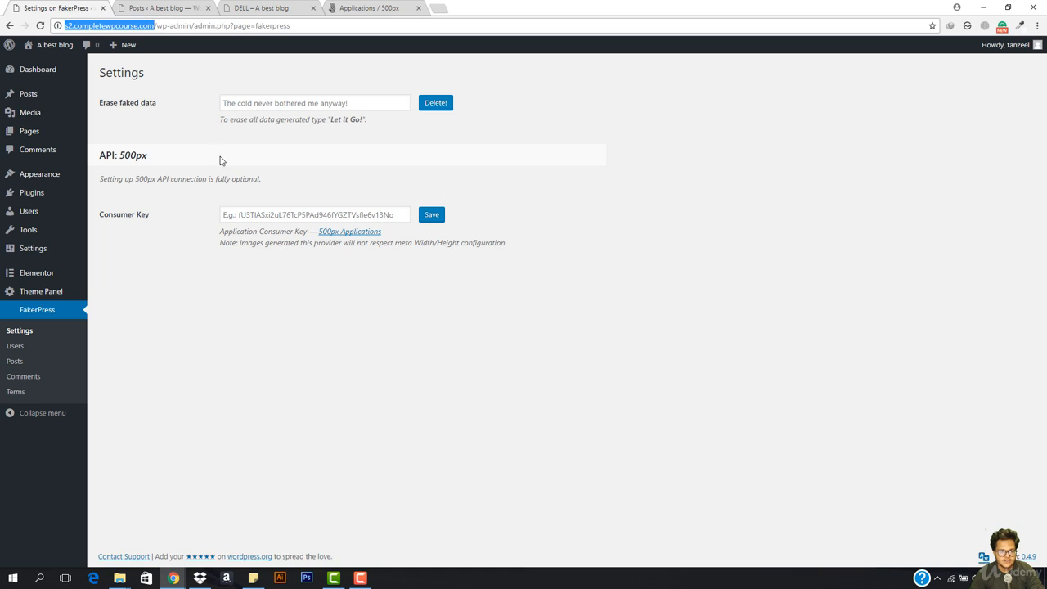
click(360, 7)
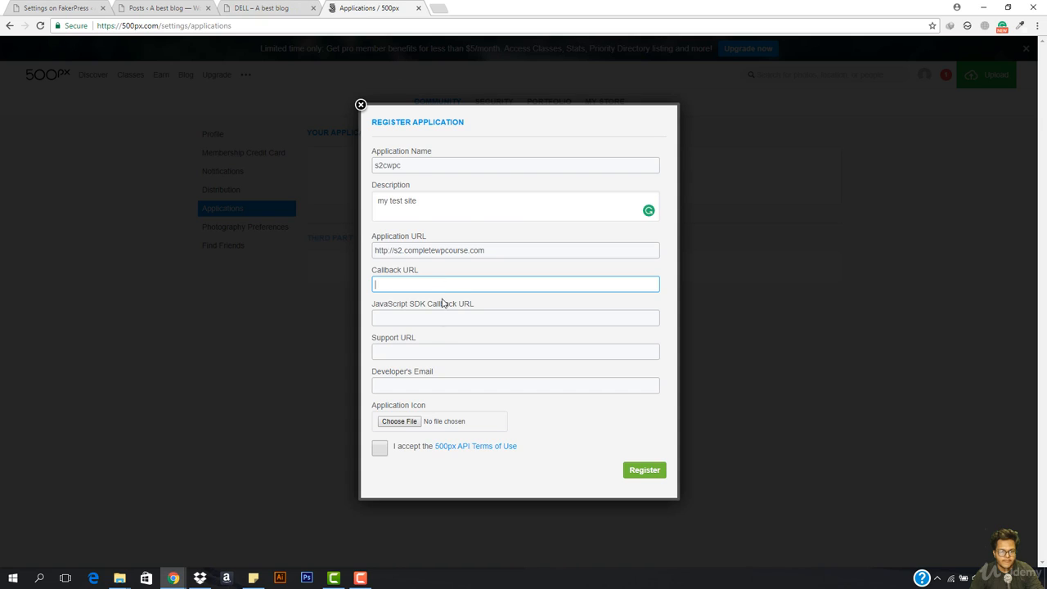
key(ctrl+v)
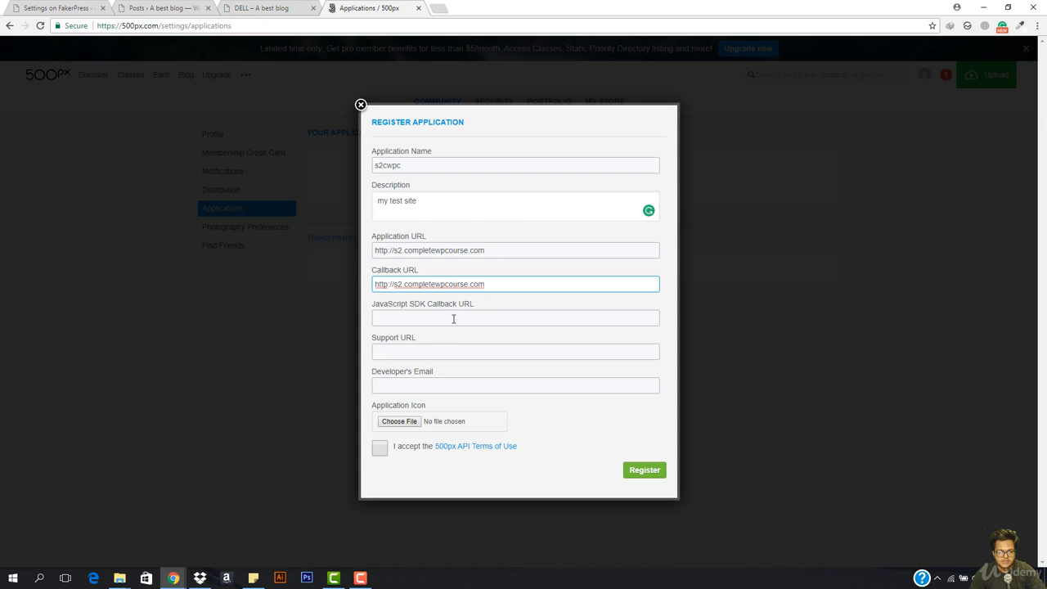
click(454, 323)
click(455, 347)
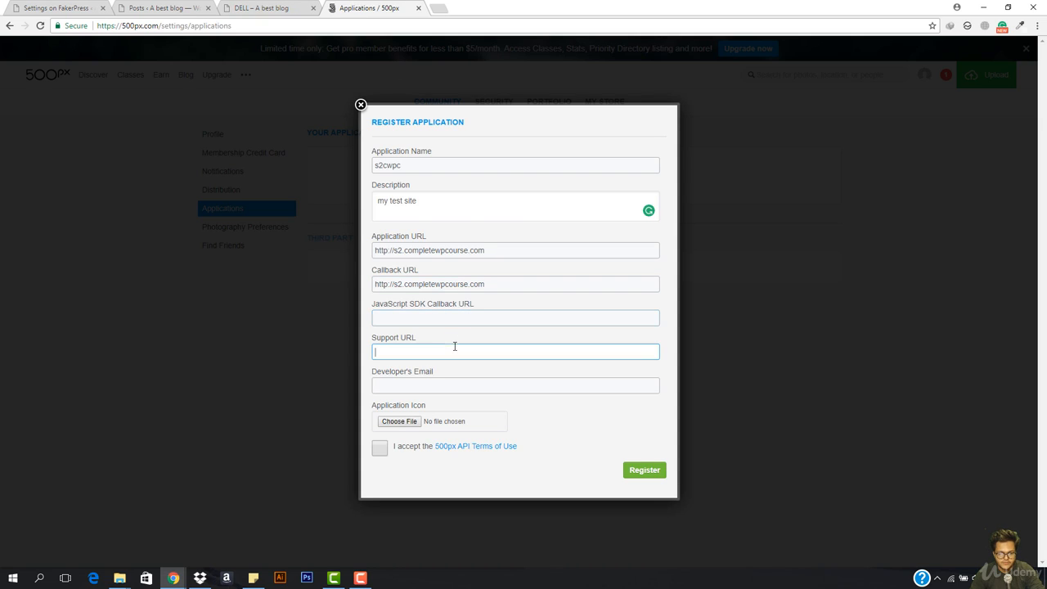
triple_click(497, 284)
key(BackSpace)
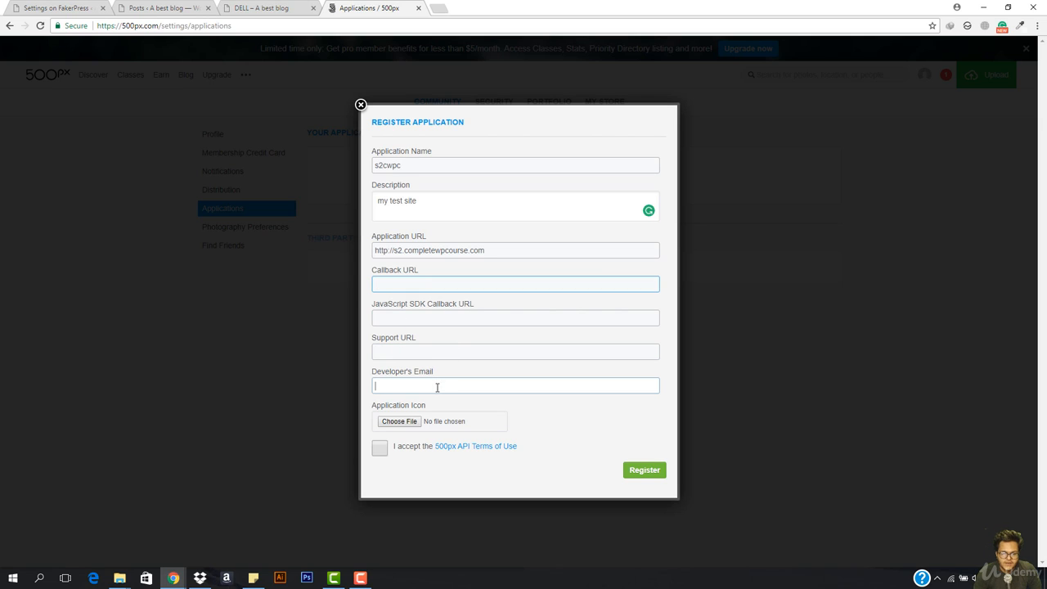
- Fill in the developer e-mail, accept the API terms, register, and check the applications list
click(466, 387)
click(417, 398)
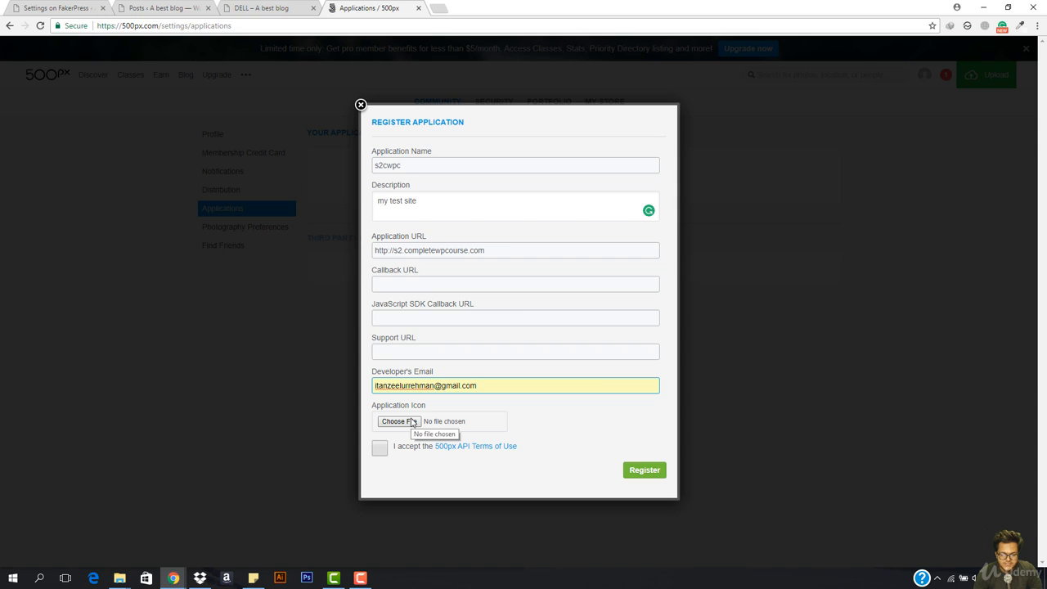
click(379, 450)
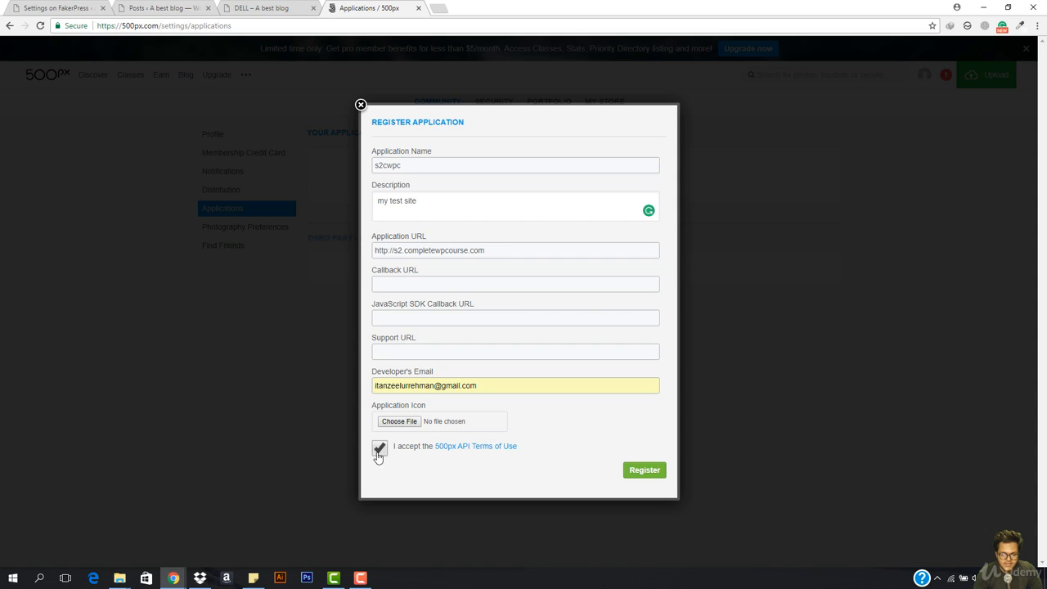
click(648, 471)
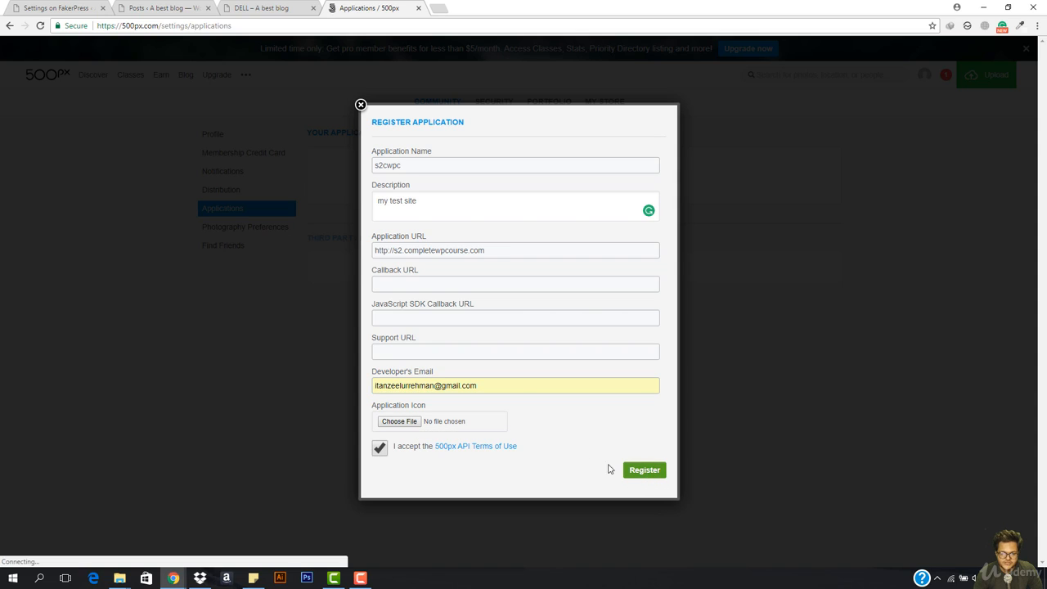
click(63, 8)
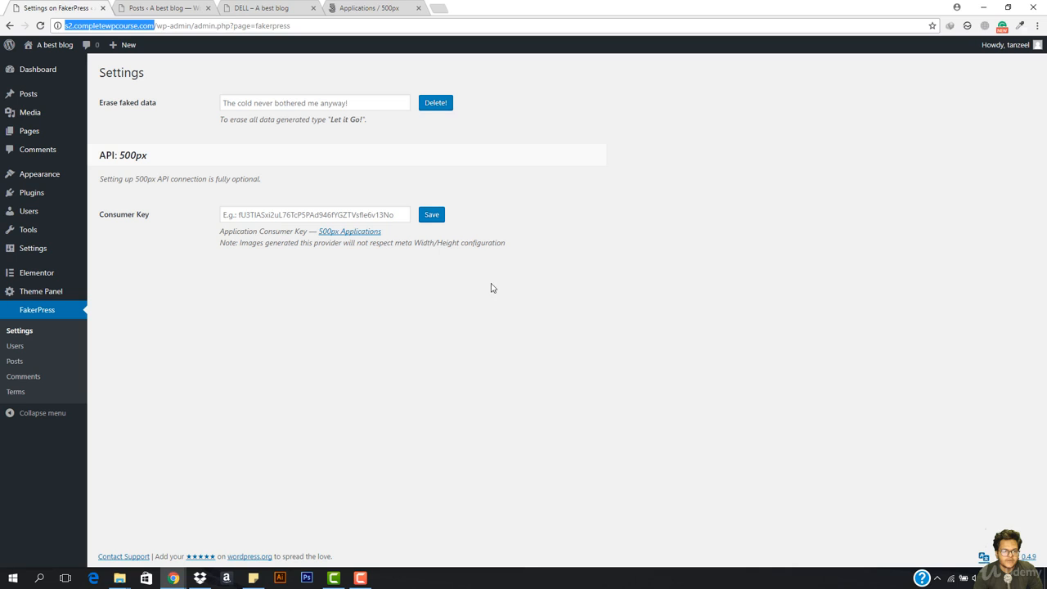
click(348, 232)
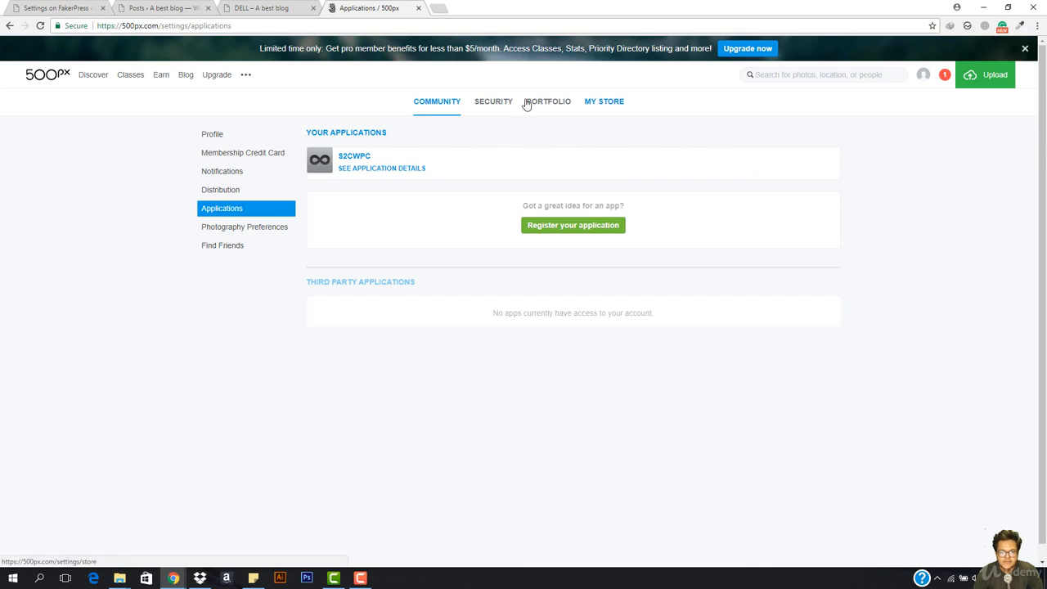
- Copy the 500px application's Consumer Key into FakerPress's Consumer Key field and save it
click(379, 169)
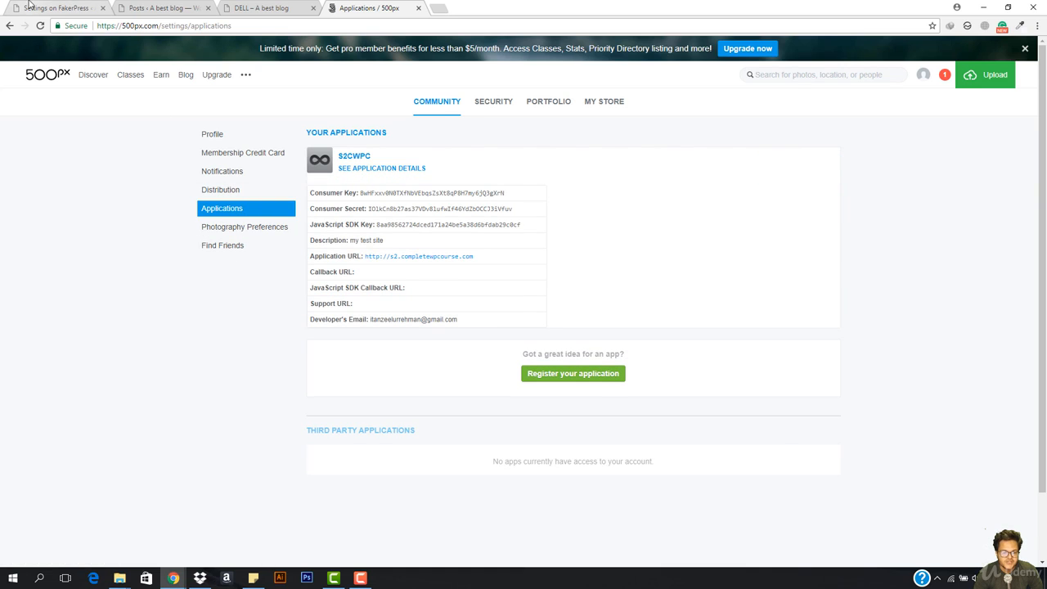
key(ctrl+1)
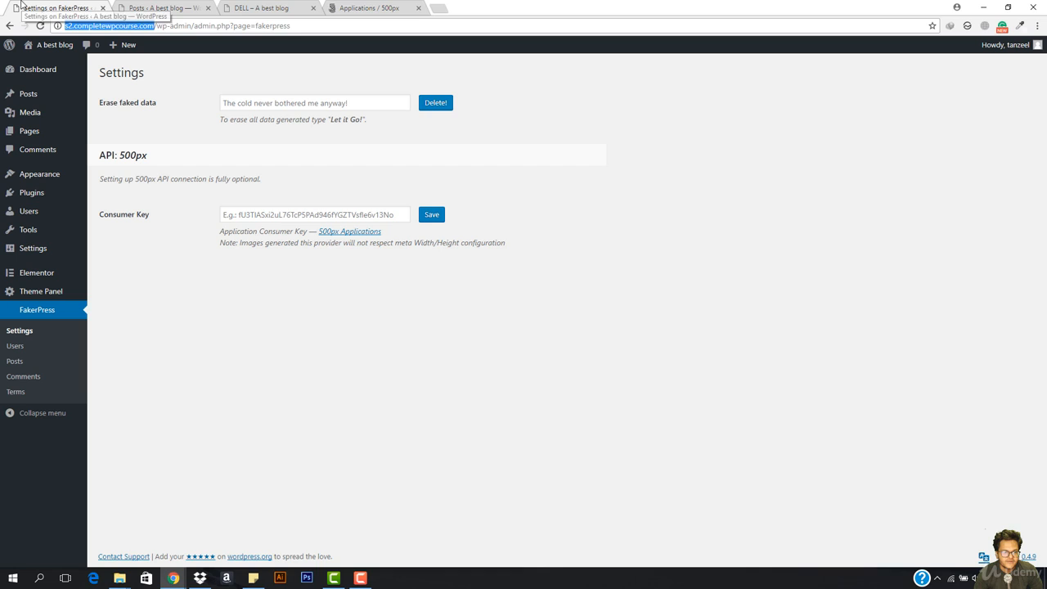
click(384, 10)
double_click(396, 192)
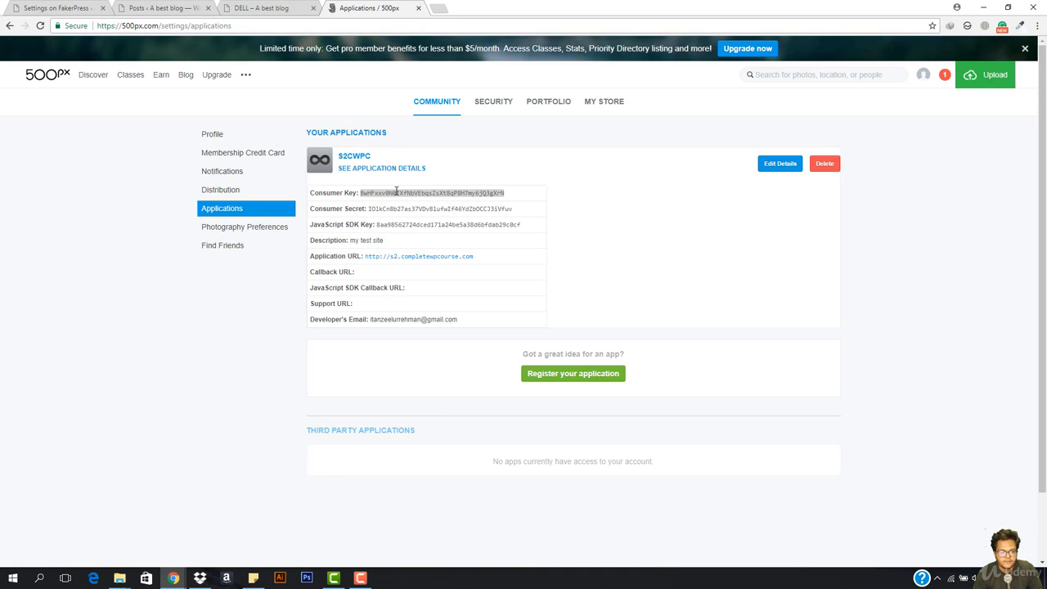
click(70, 6)
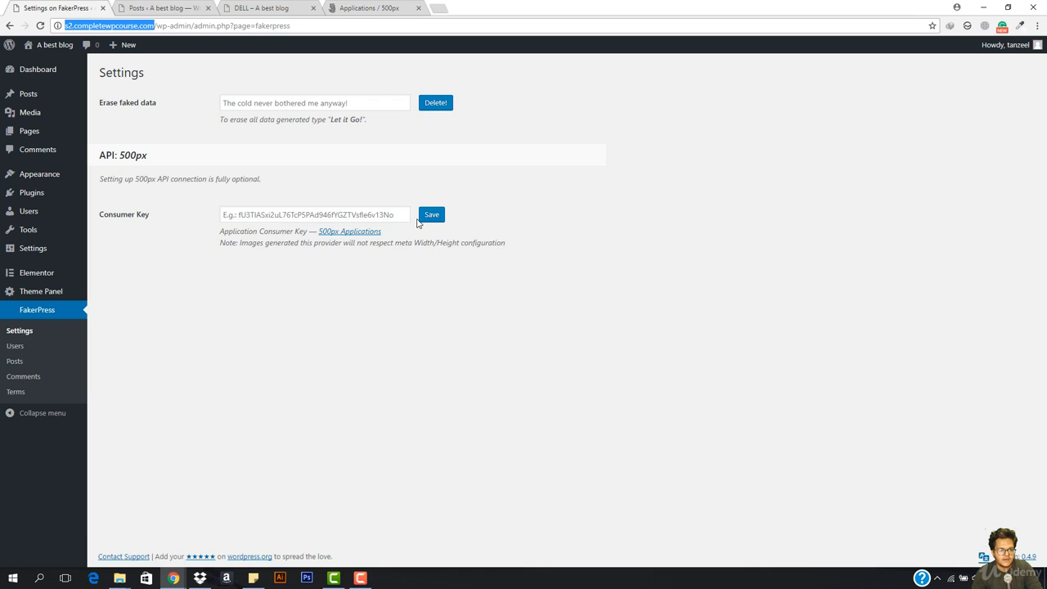
click(394, 210)
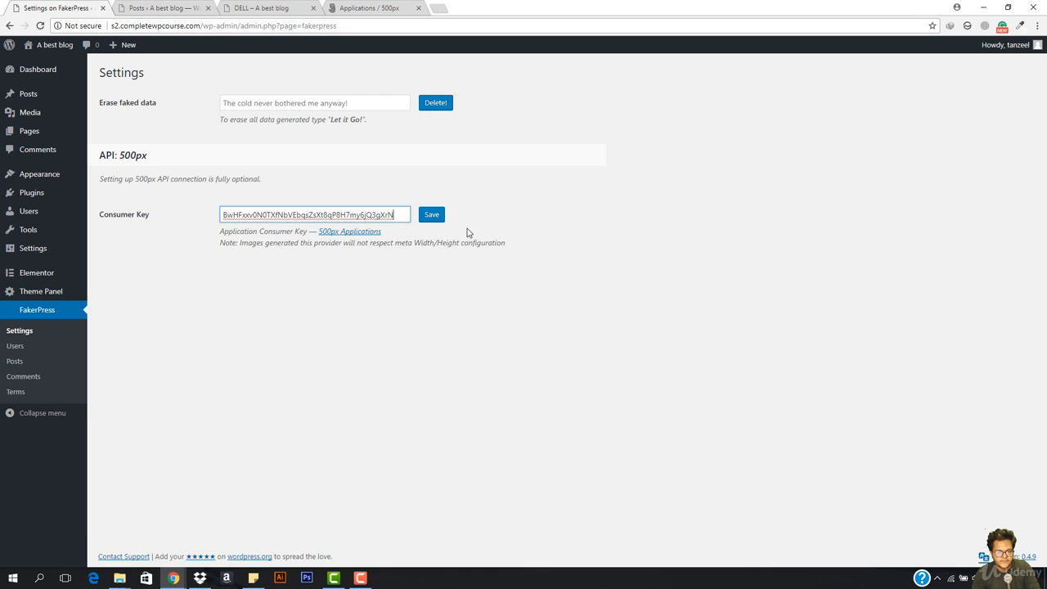
click(434, 216)
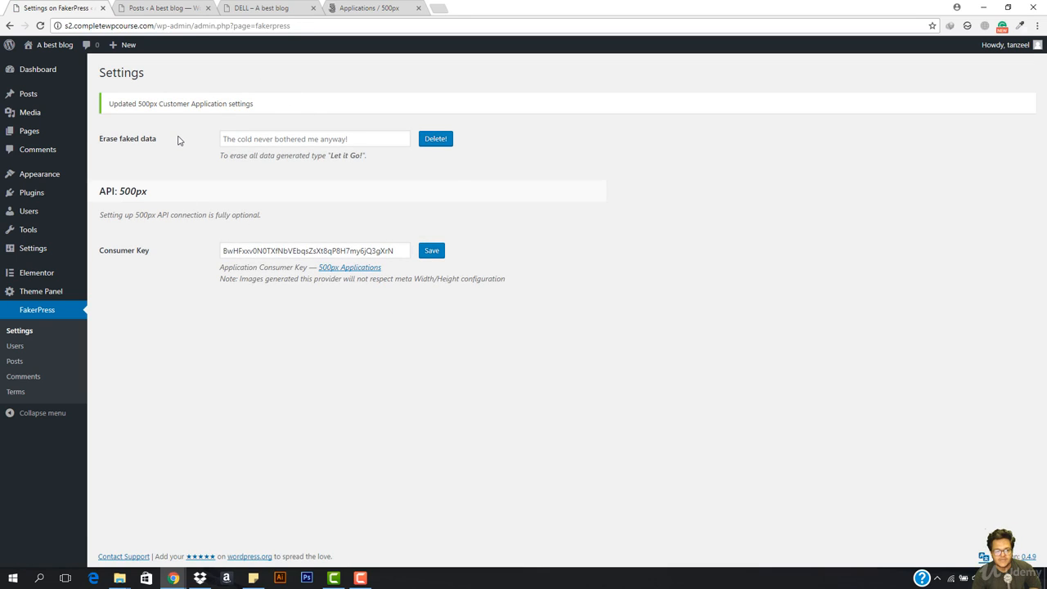
- In FakerPress Users, set the user quantity range to 5–16
click(16, 349)
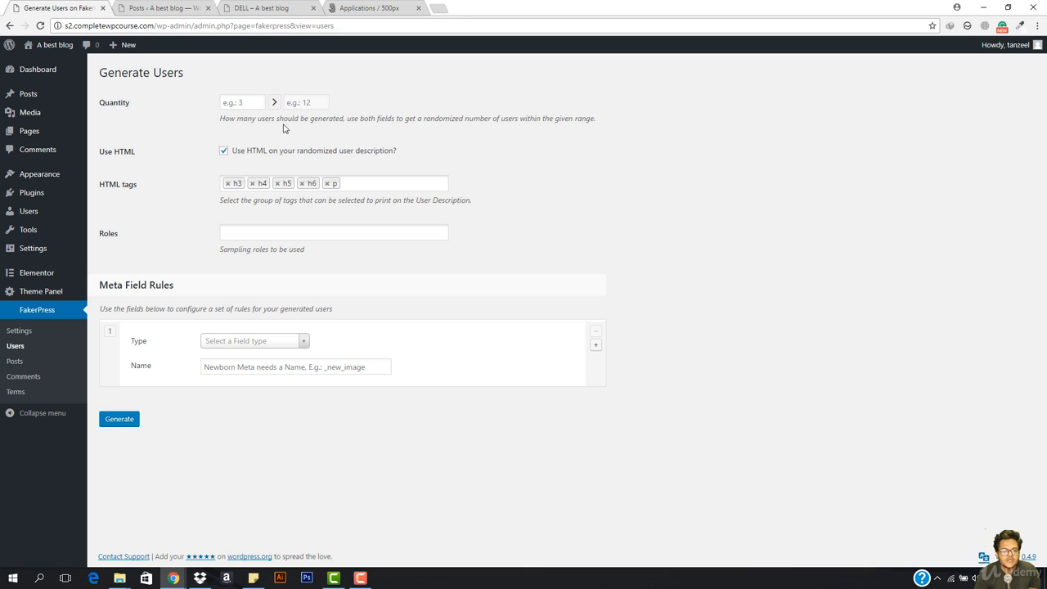
drag(344, 120, 532, 133)
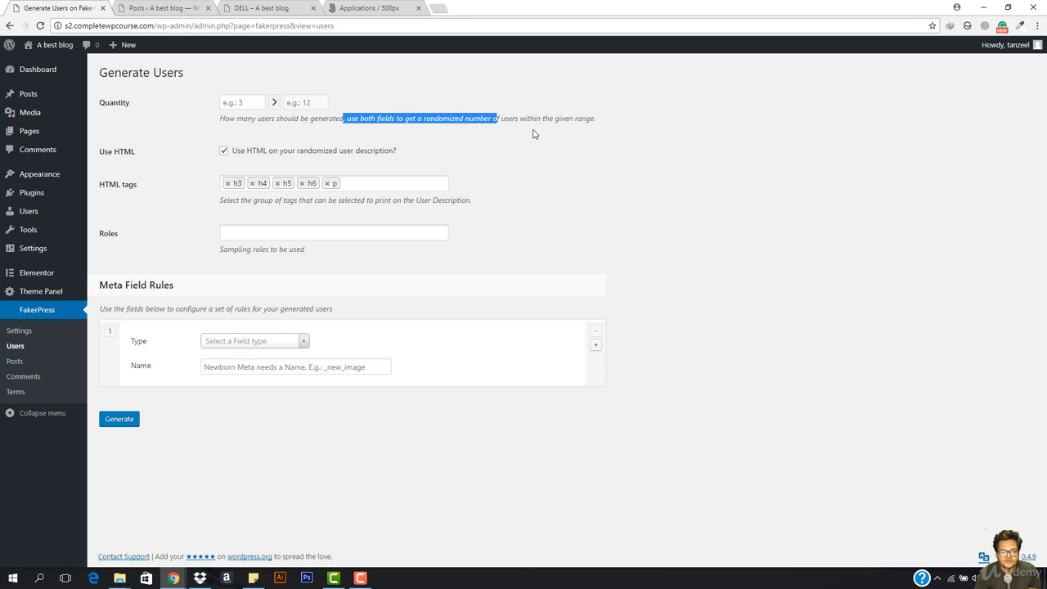
click(534, 134)
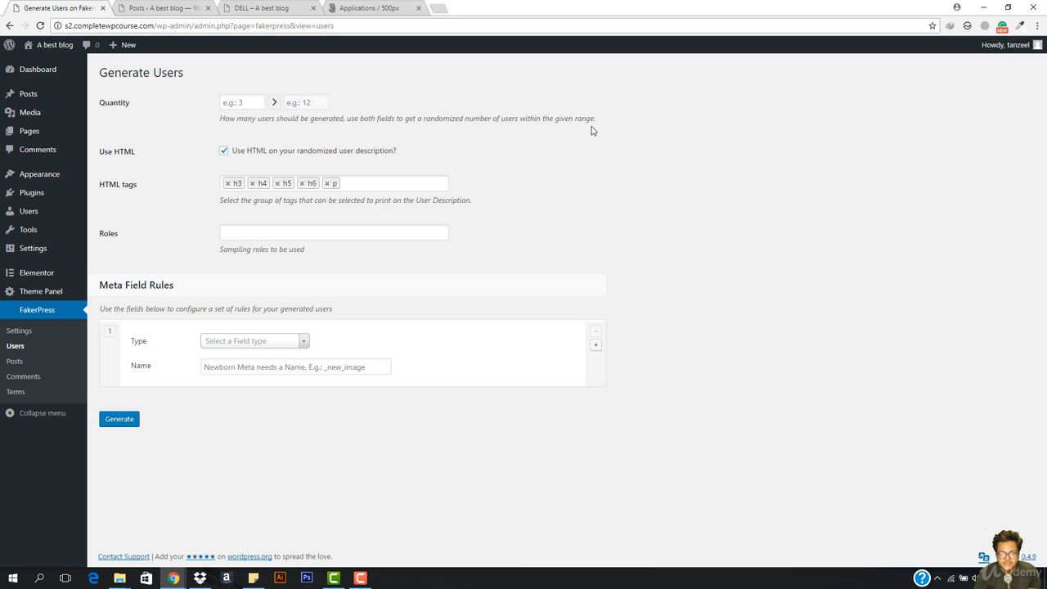
click(247, 107)
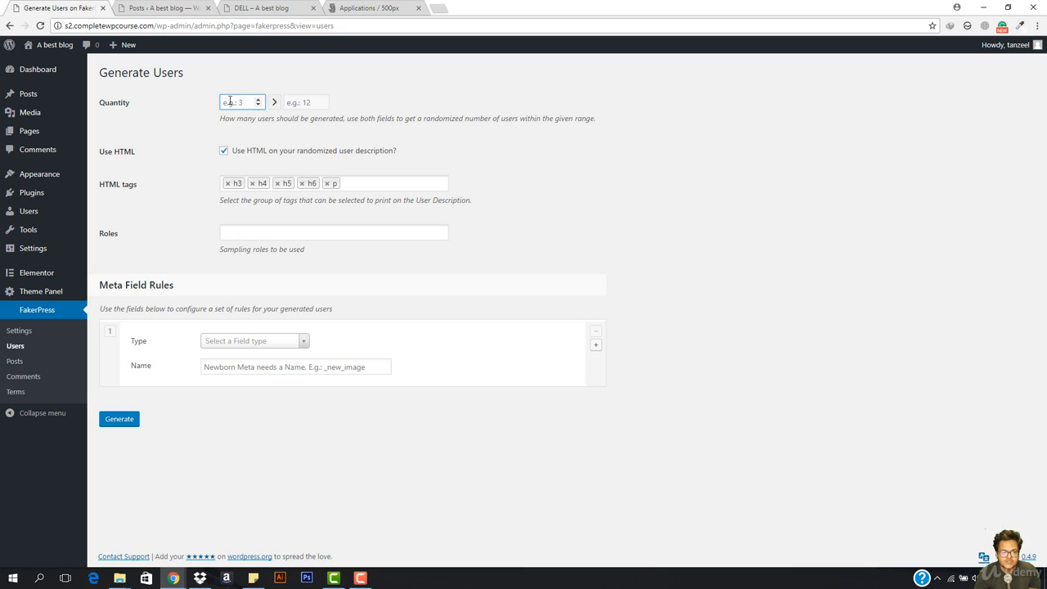
text(5)
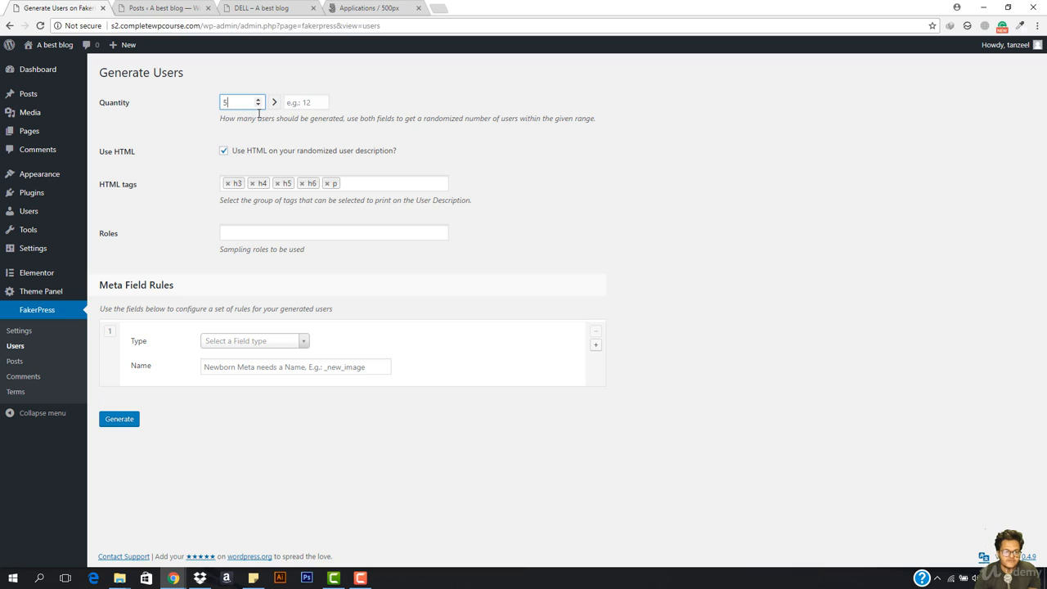
click(307, 102)
text(16)
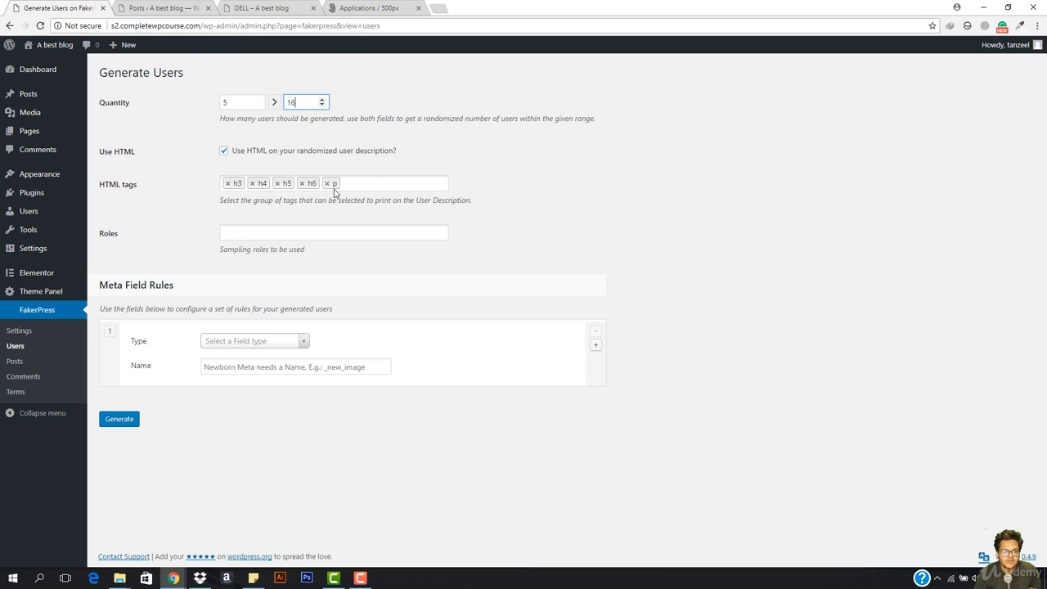
- Choose Author as the user role, leaving the meta field type unselected
click(304, 229)
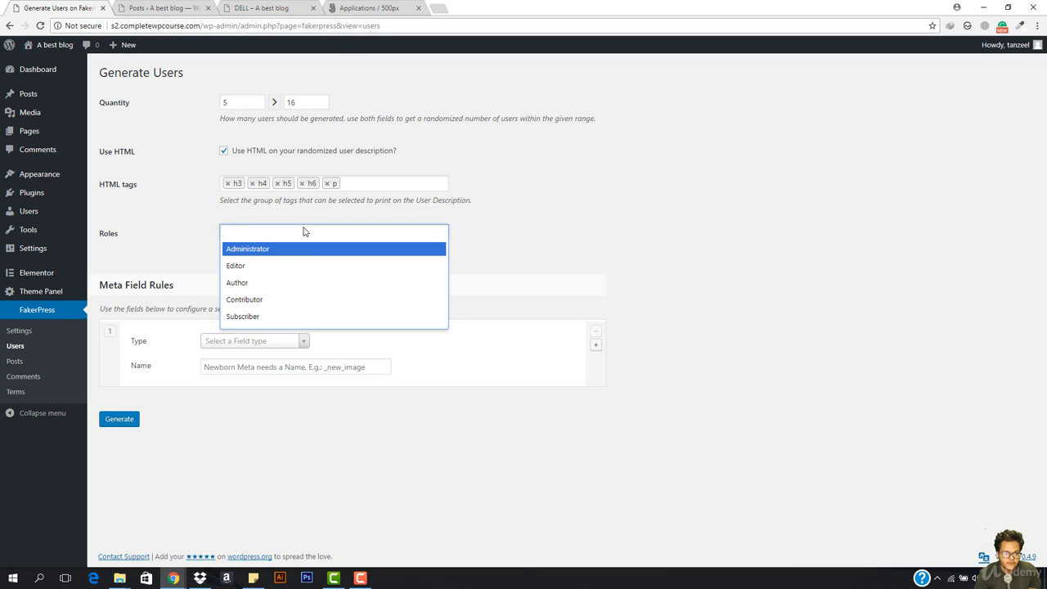
click(276, 291)
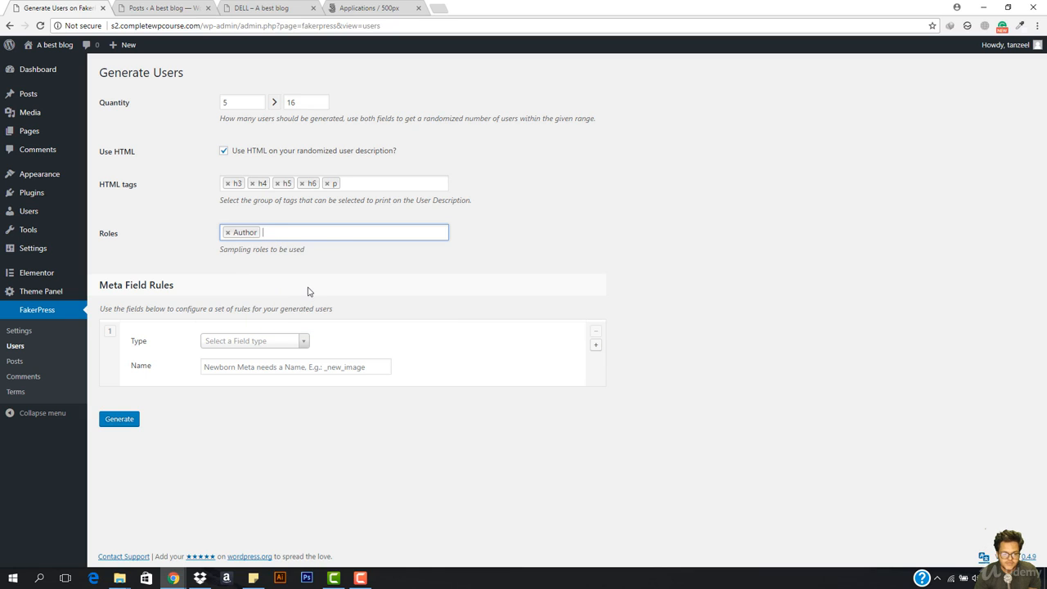
click(260, 347)
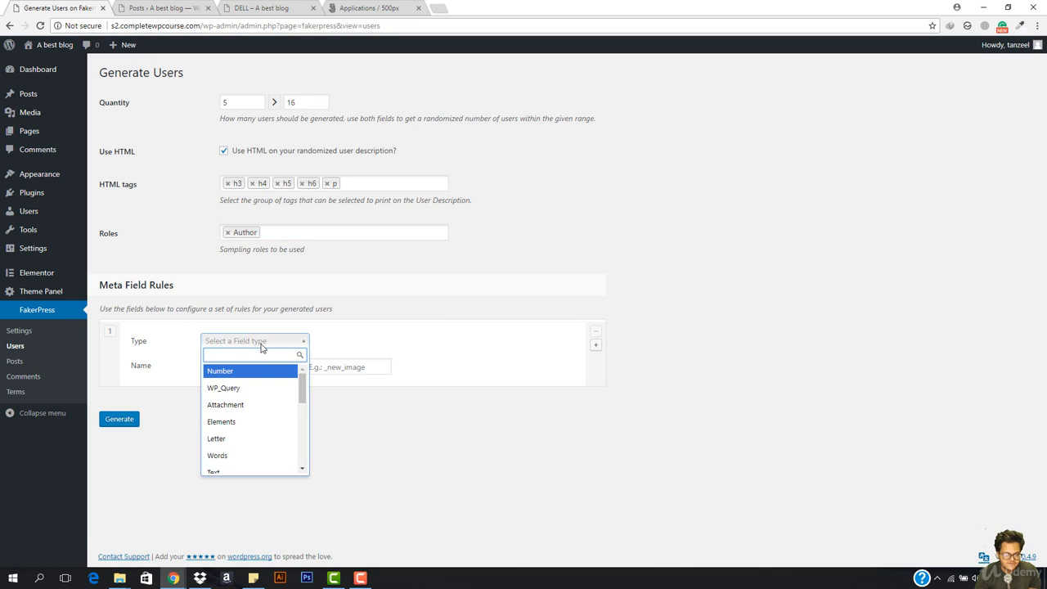
scroll(262, 438, down, 5)
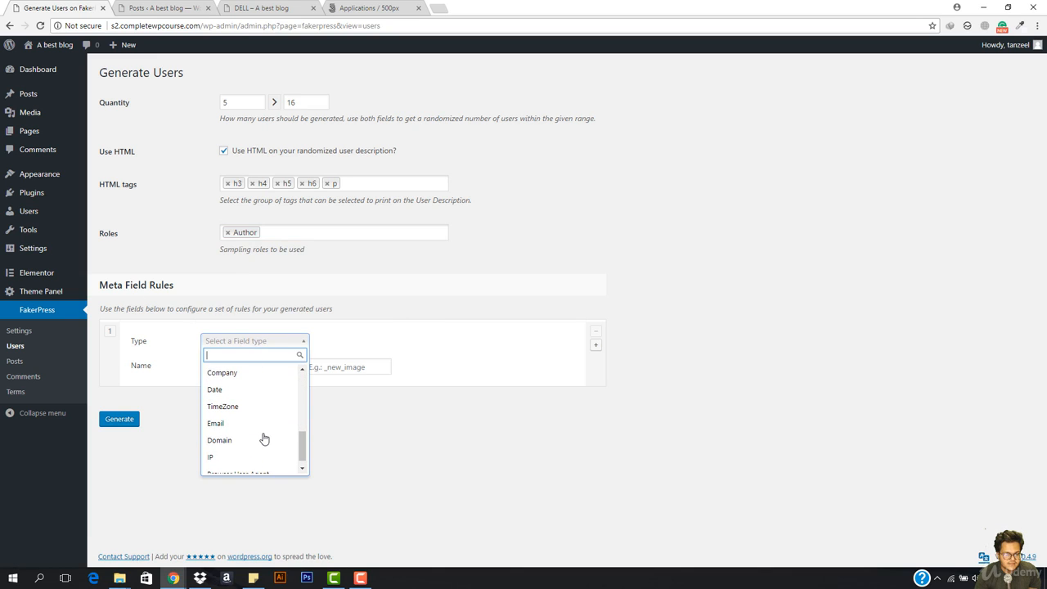
scroll(263, 438, down, 1)
scroll(259, 405, up, 5)
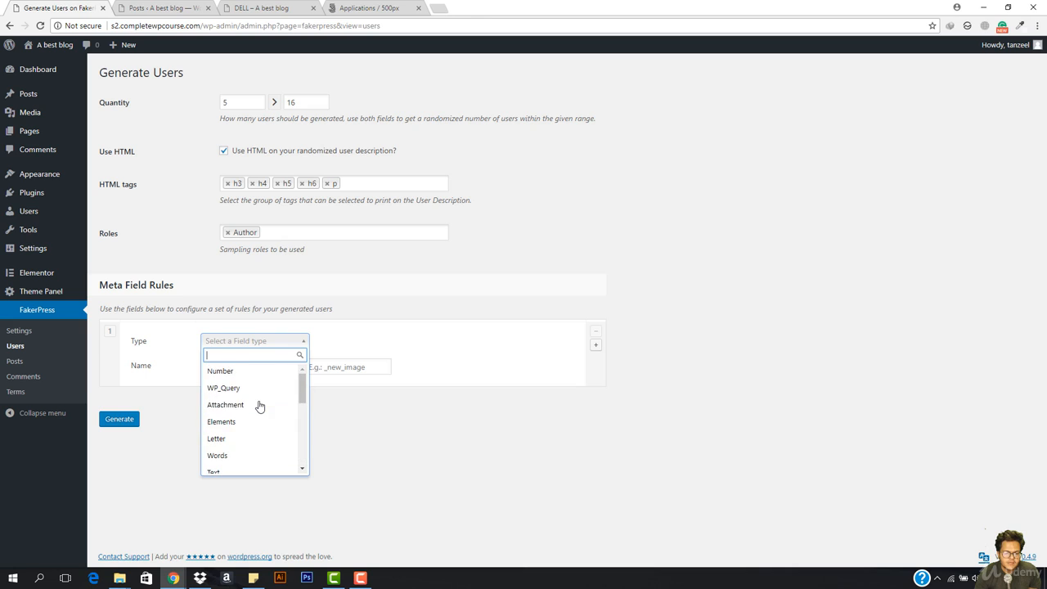
click(303, 346)
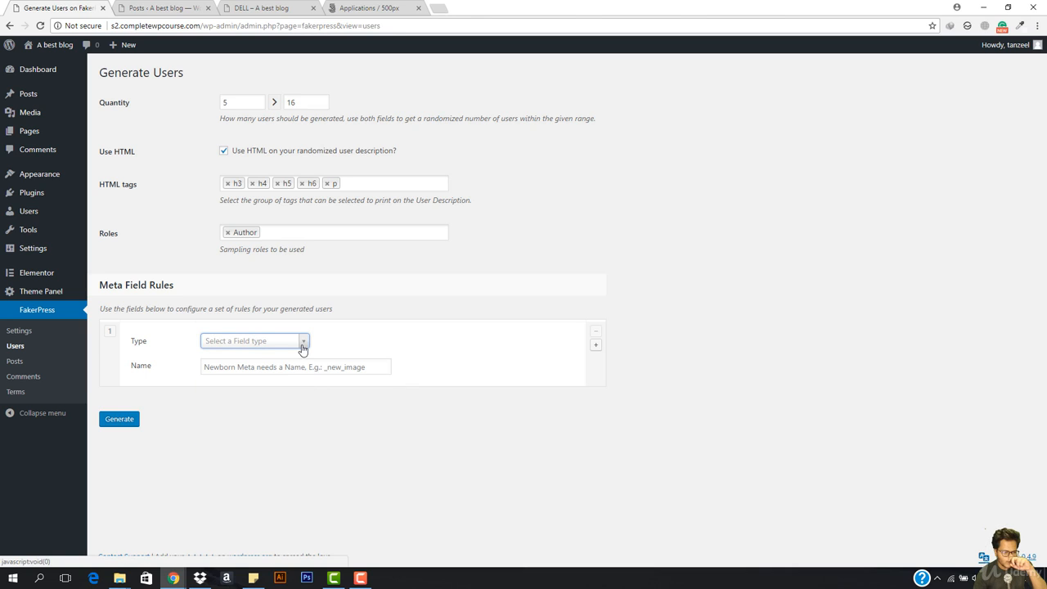
click(22, 363)
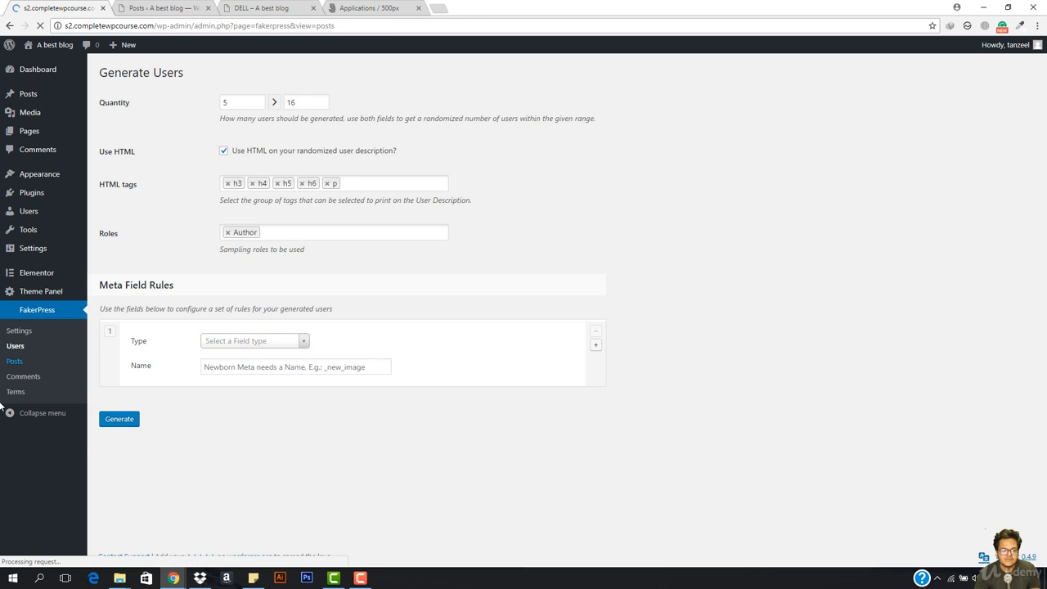
- Set the post quantity range to 50–100
click(235, 102)
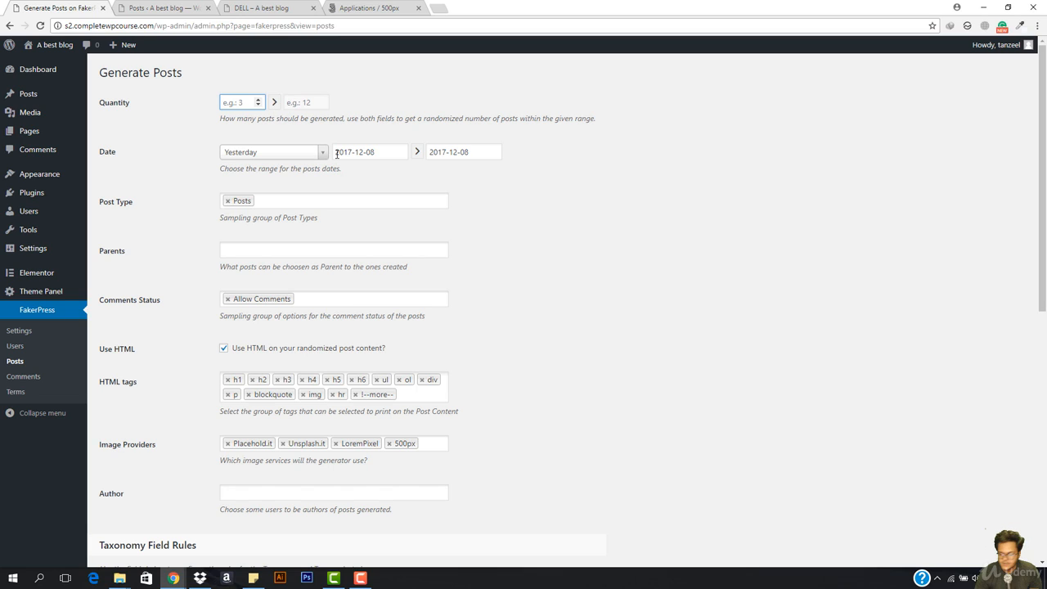
text(50)
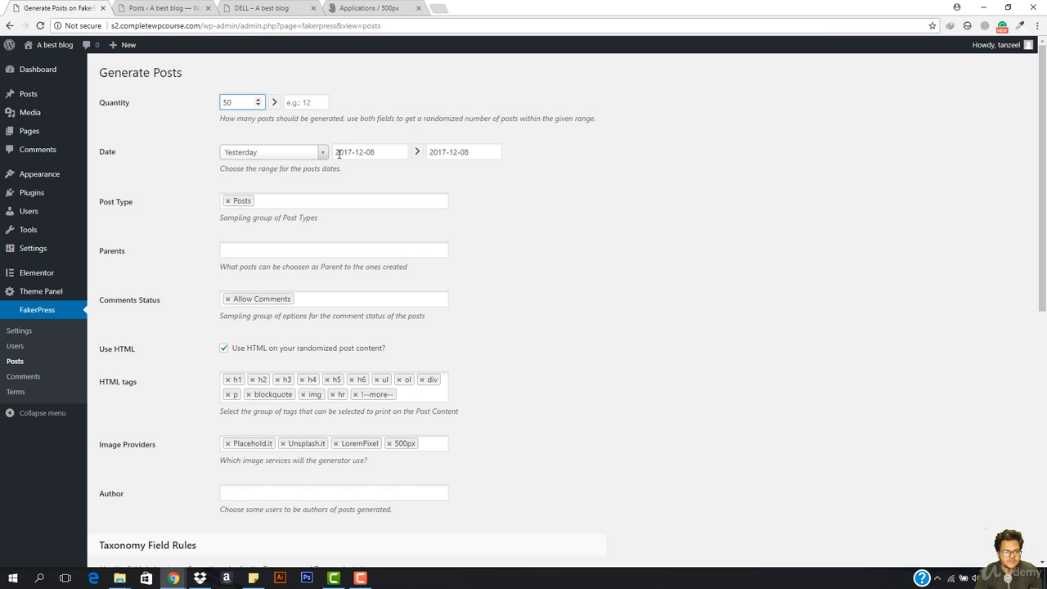
click(310, 101)
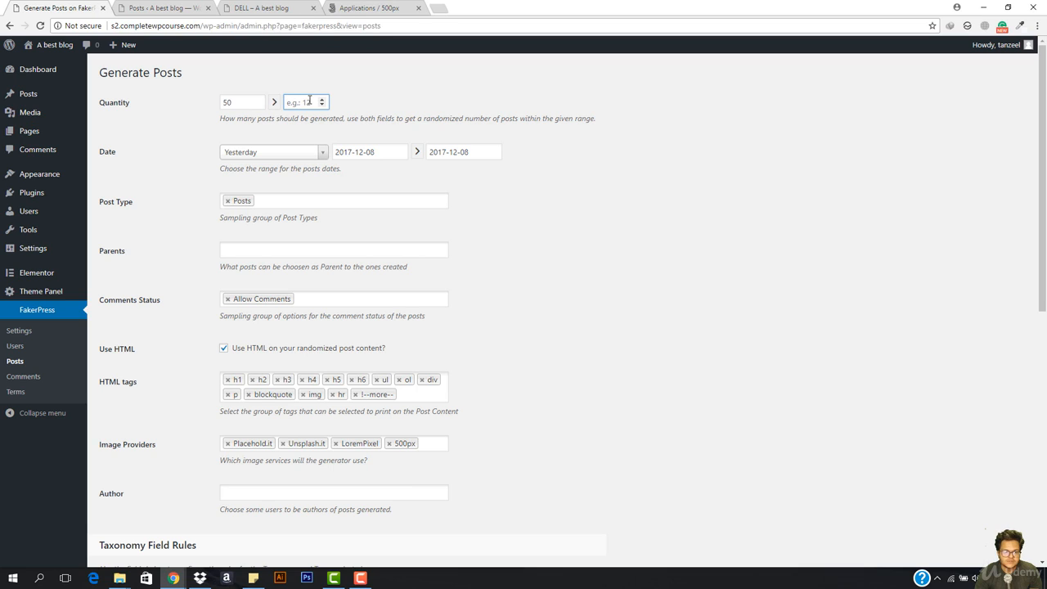
text(100)
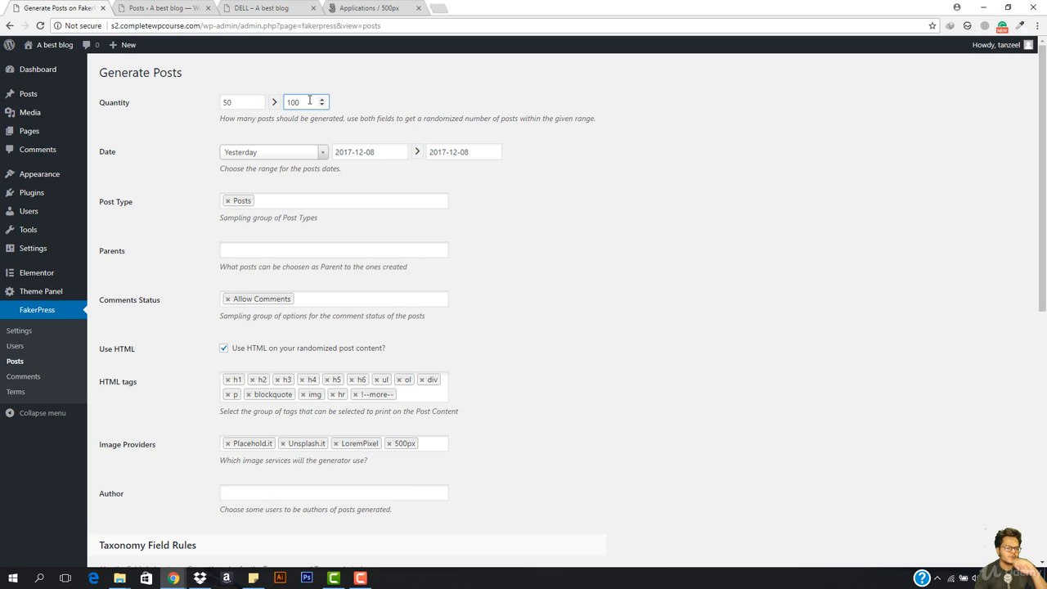
- Set the post date range to This year (2017-01-01 to 2017-12-31)
click(291, 153)
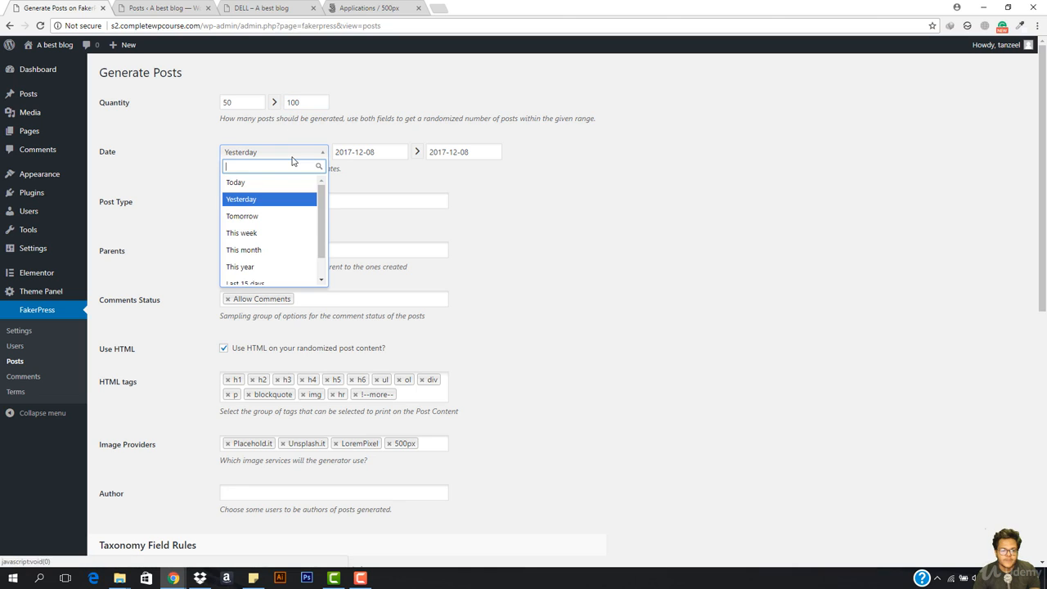
click(270, 235)
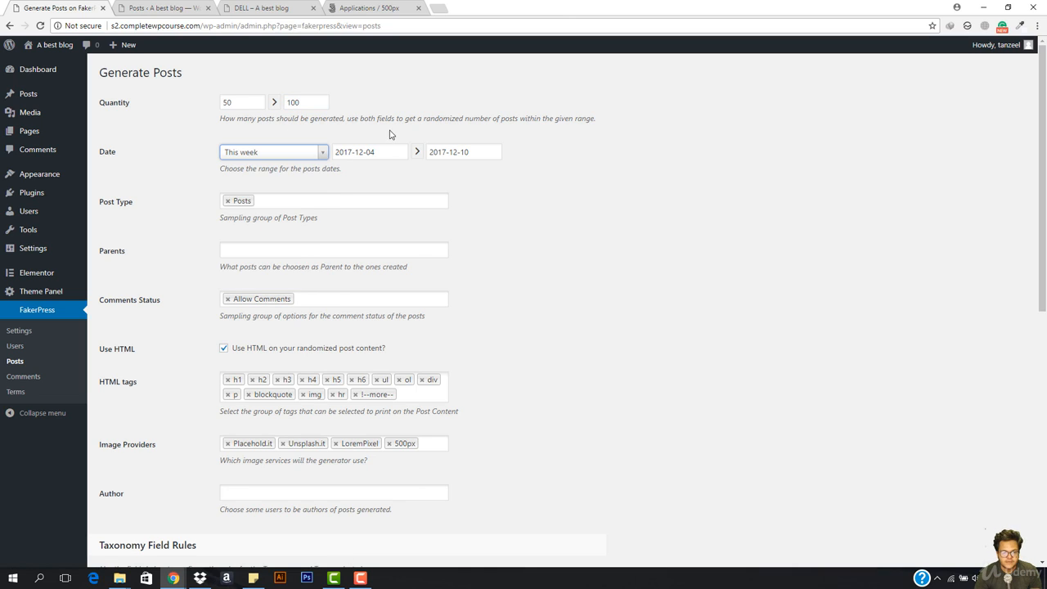
click(279, 154)
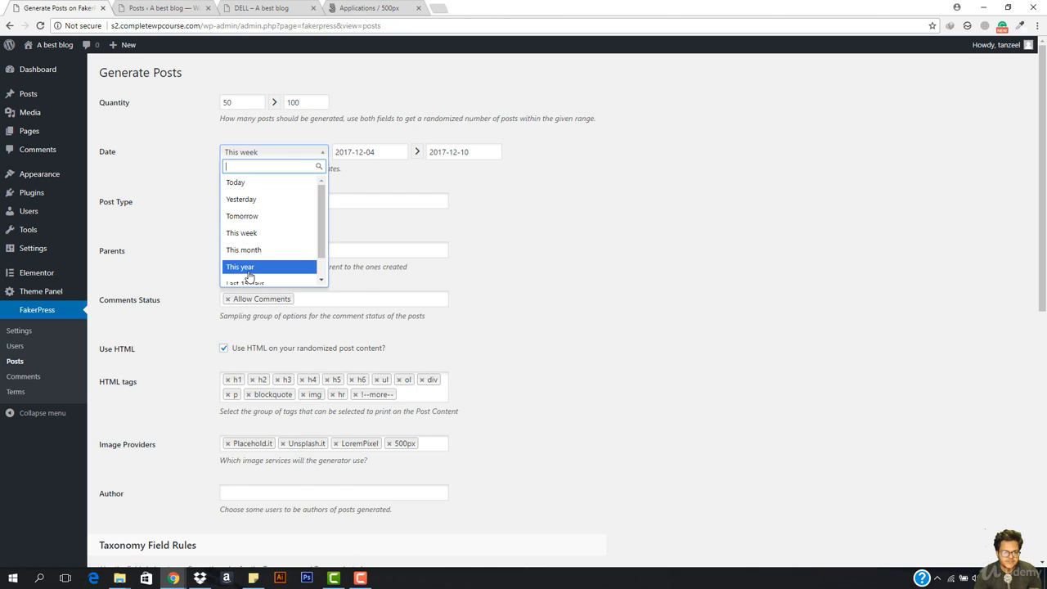
click(245, 268)
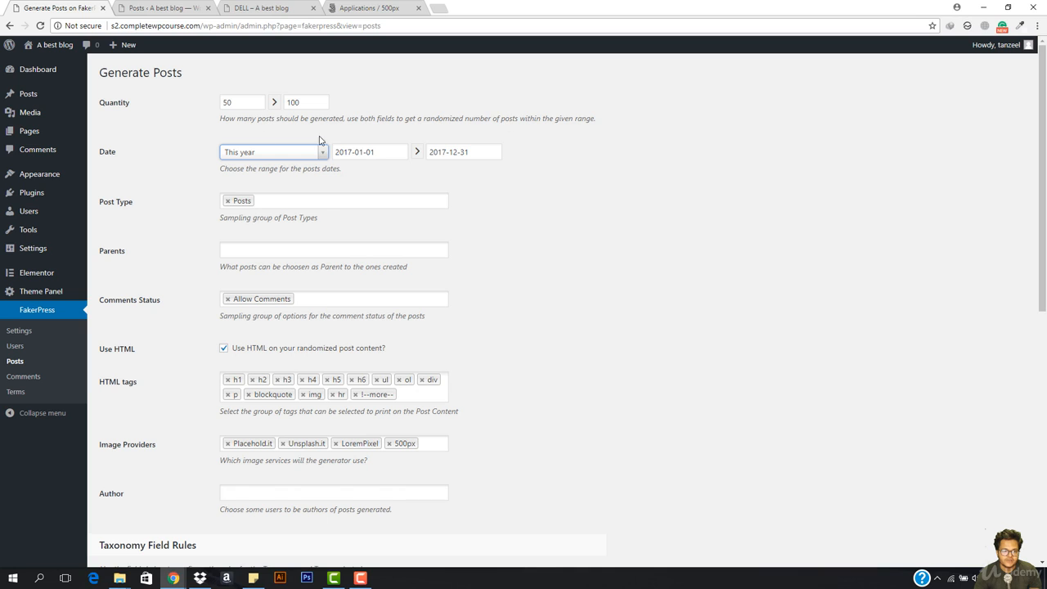
click(292, 247)
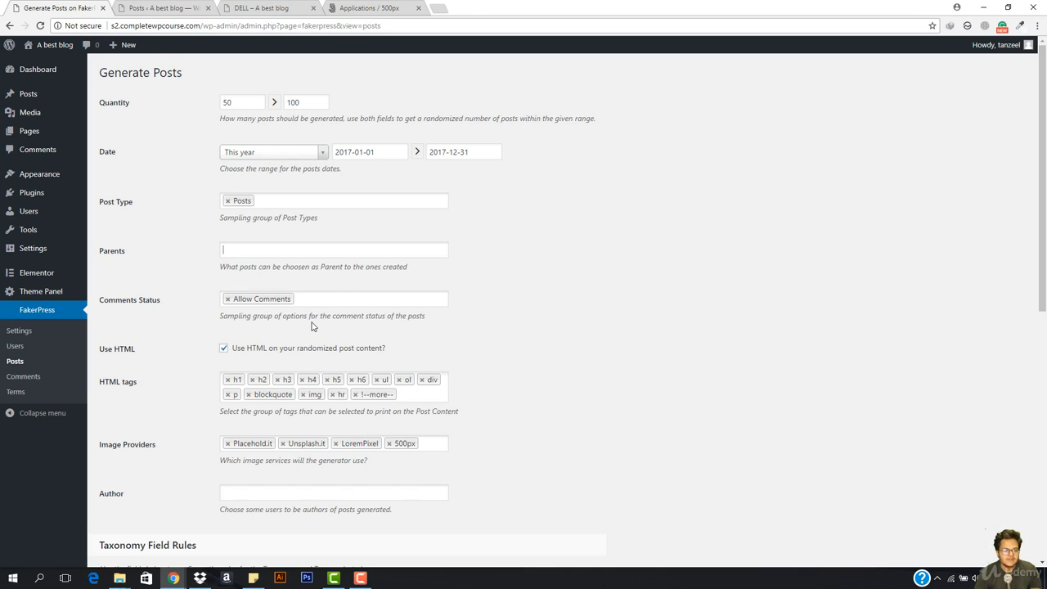
scroll(311, 326, down, 2)
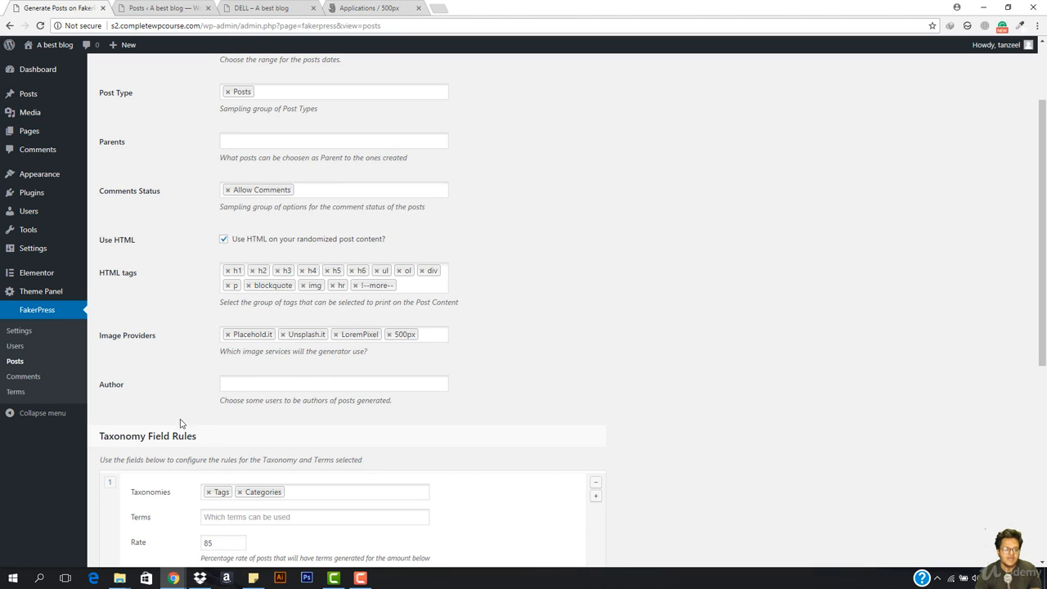
- Pick the site's admin user as the Author of the generated posts
click(311, 384)
click(296, 399)
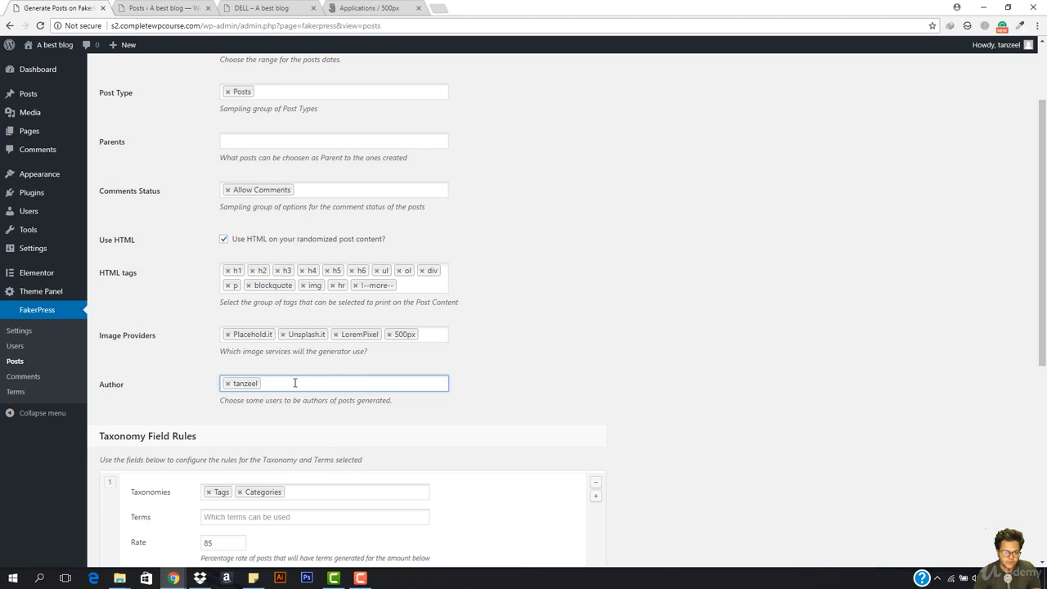
scroll(327, 381, down, 3)
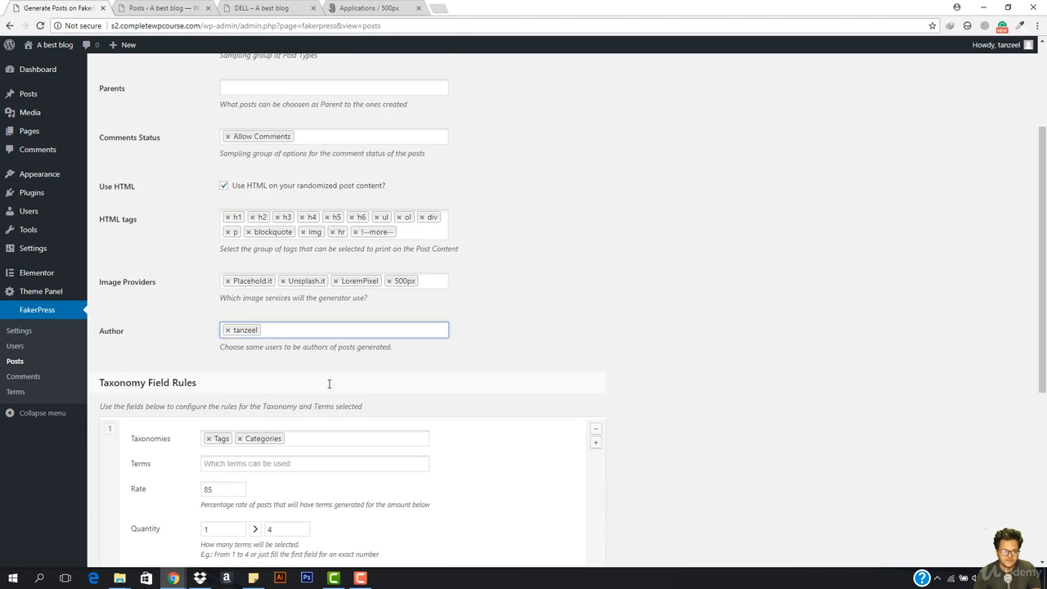
scroll(361, 446, down, 3)
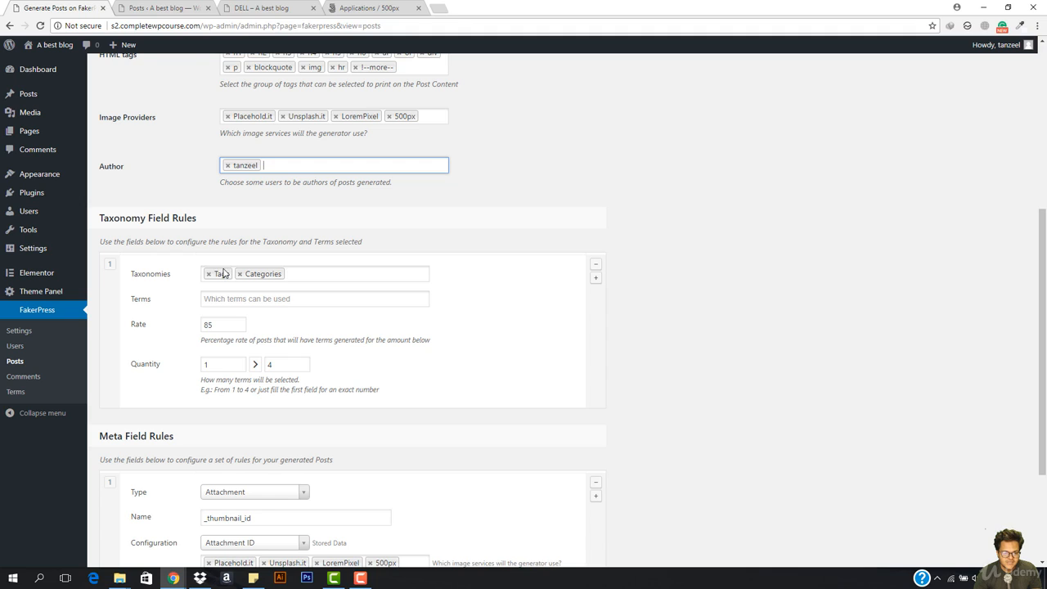
- Add Android, Computers, HTC, iPhone, Laptops and LG as taxonomy rule terms
click(264, 301)
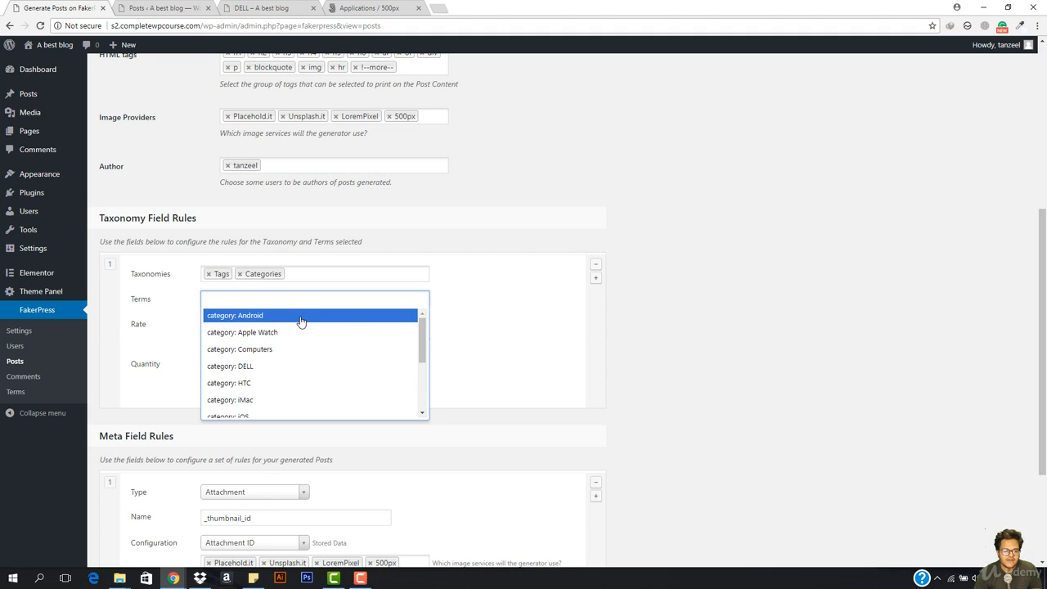
click(300, 321)
click(306, 298)
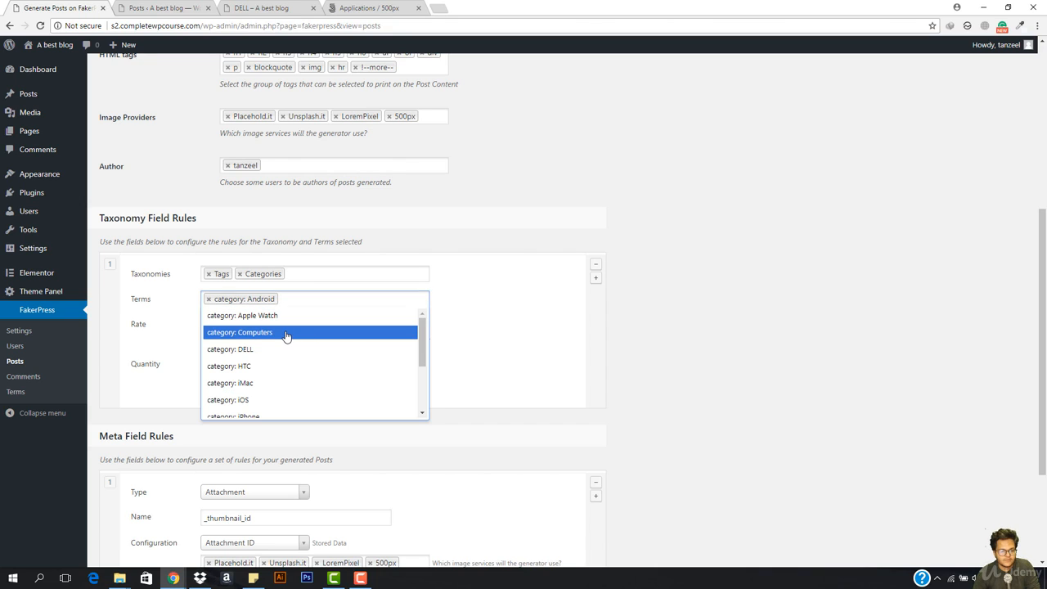
click(287, 333)
click(402, 299)
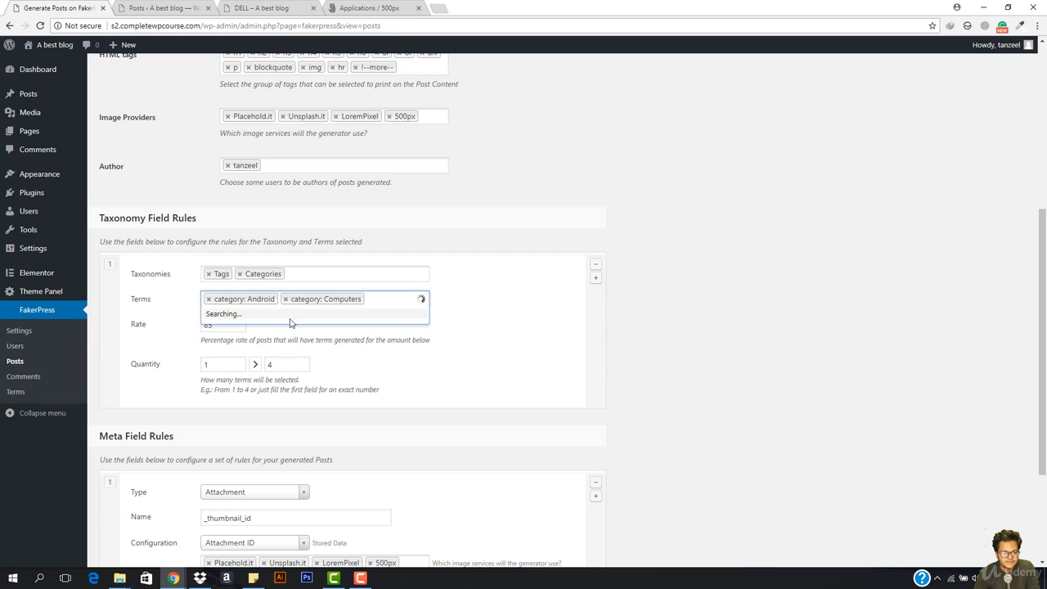
click(245, 349)
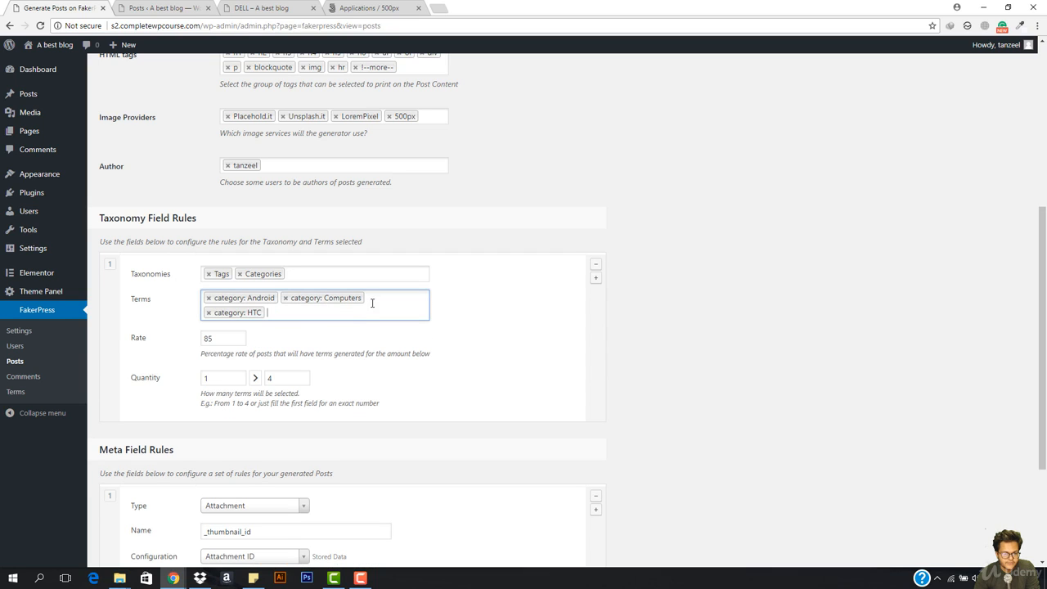
click(363, 313)
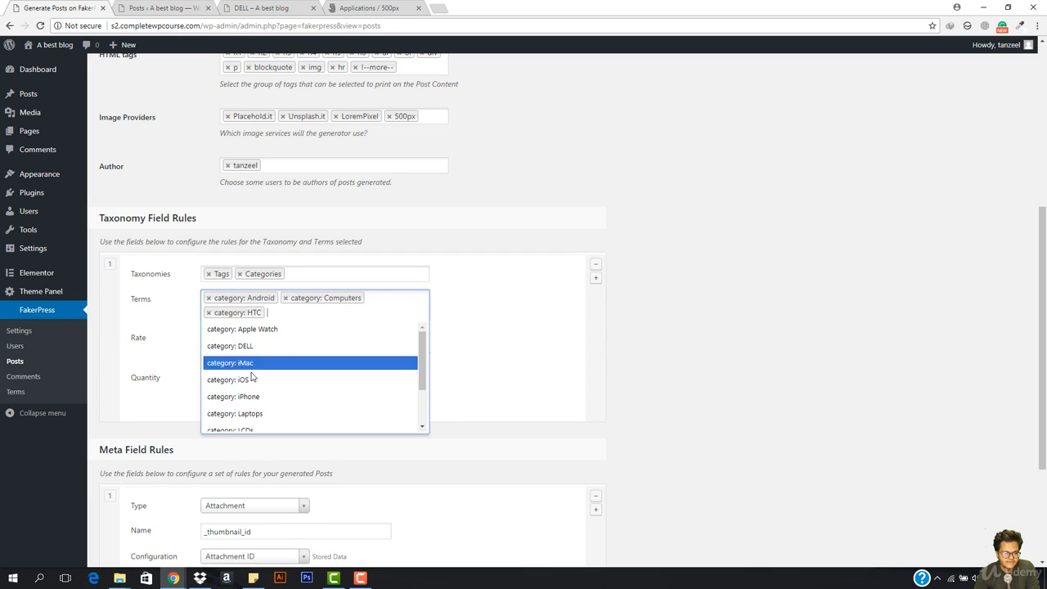
click(254, 398)
click(369, 311)
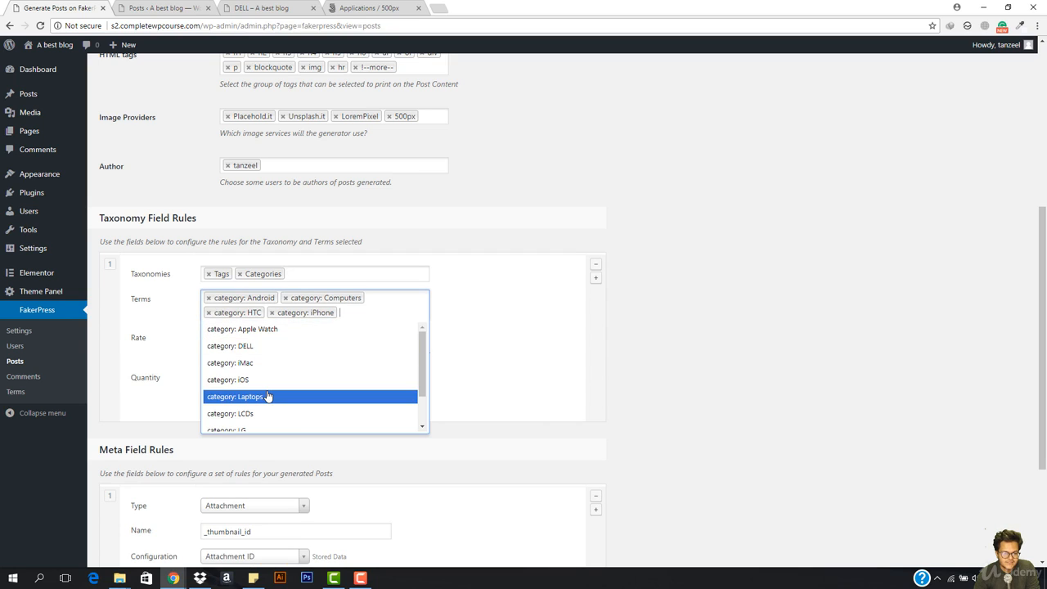
click(269, 396)
click(419, 311)
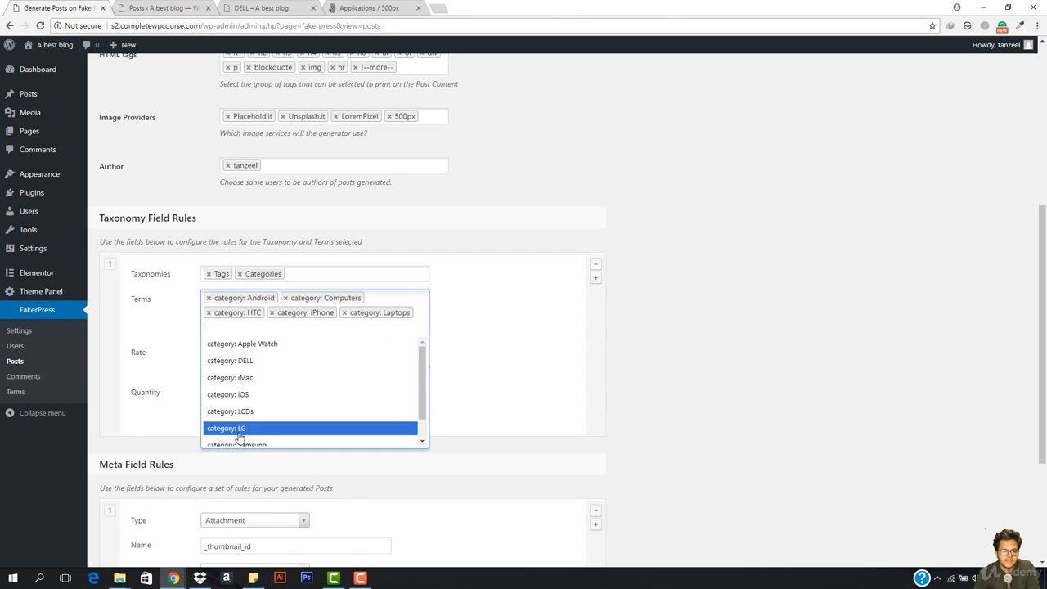
click(242, 429)
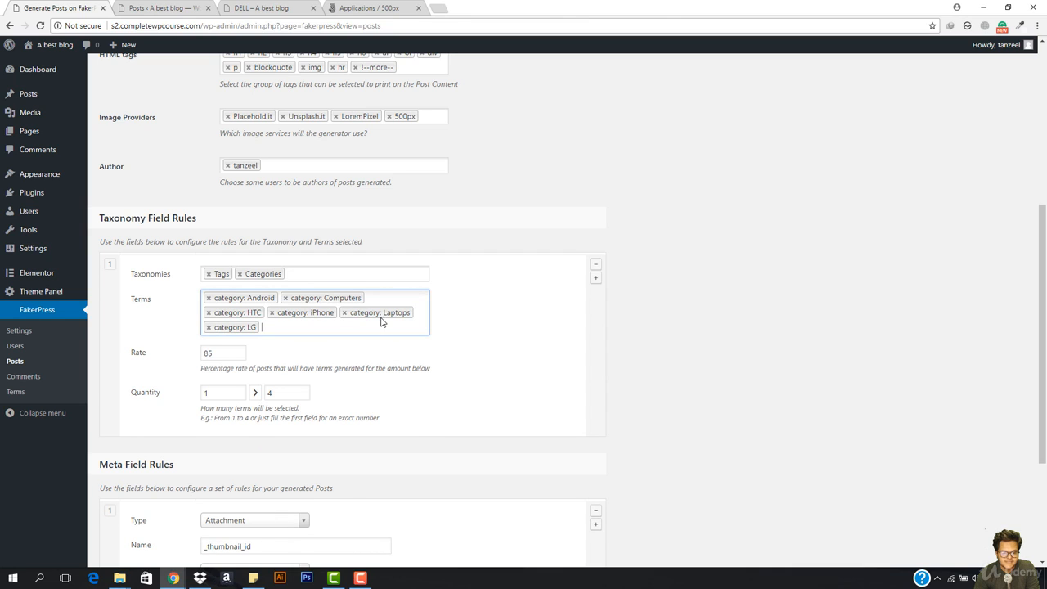
- Add iOS, Apple Watch, LCDs, iMac, Samsung, DELL and Windows as further terms
click(323, 332)
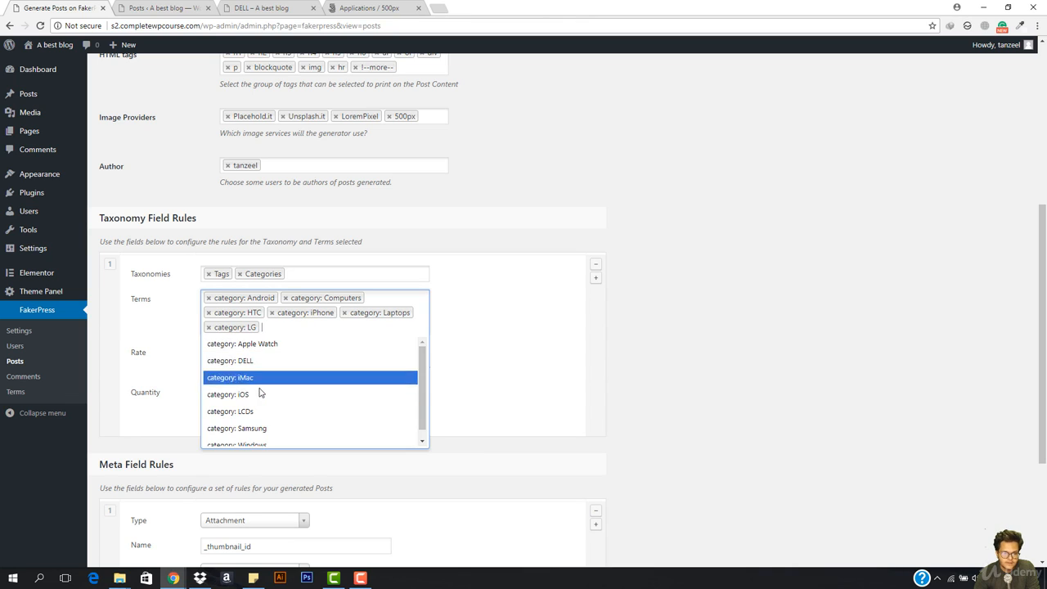
click(265, 394)
click(339, 329)
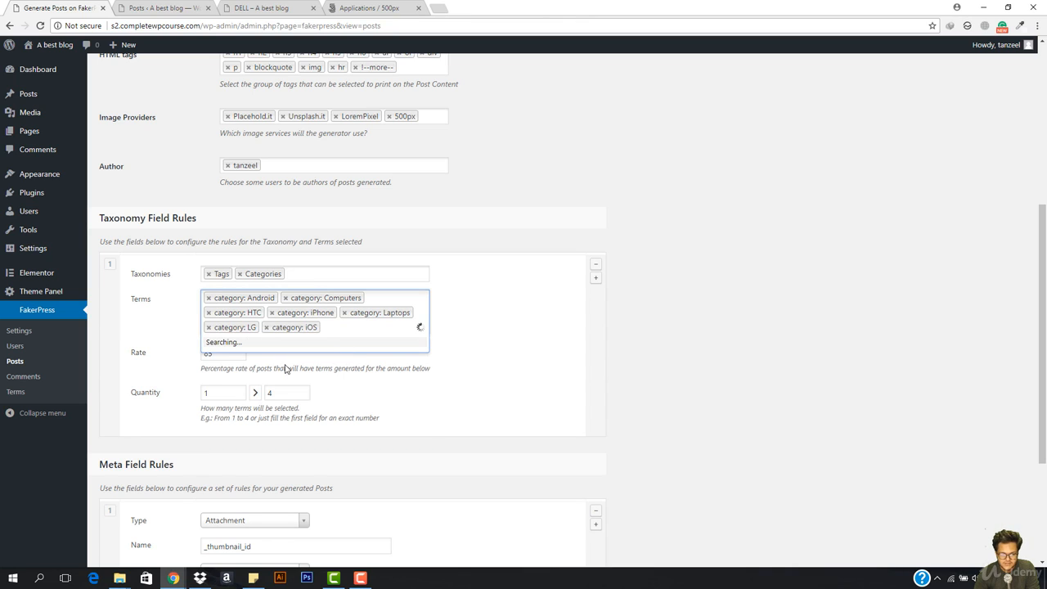
click(357, 343)
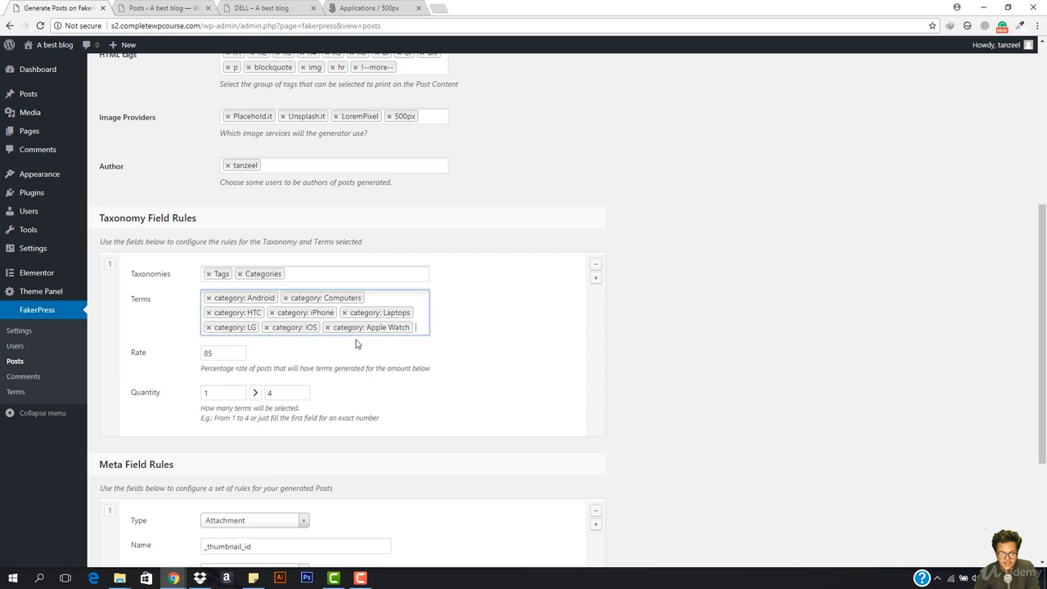
click(422, 324)
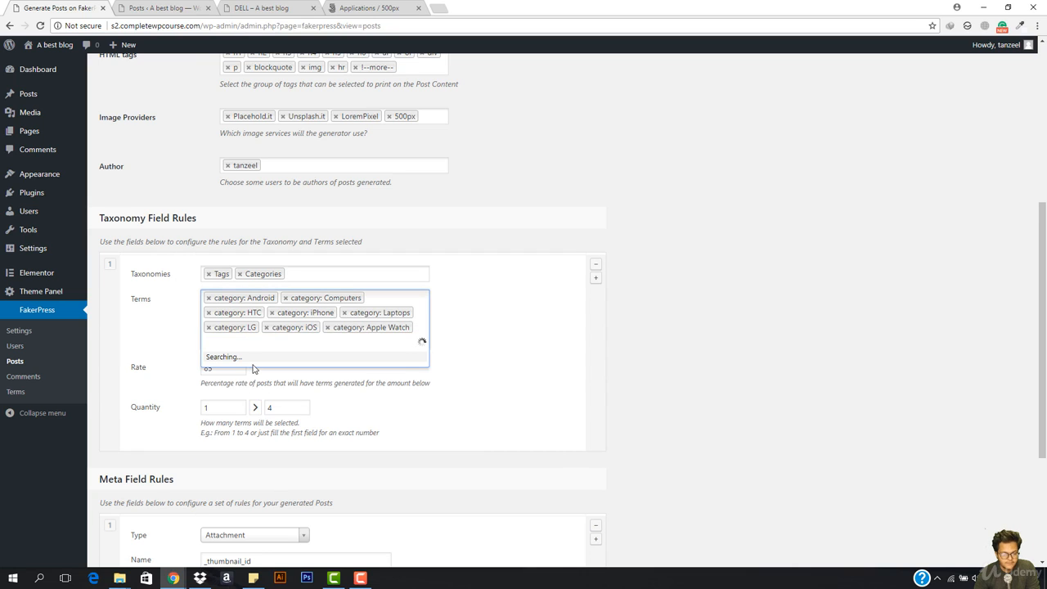
click(236, 392)
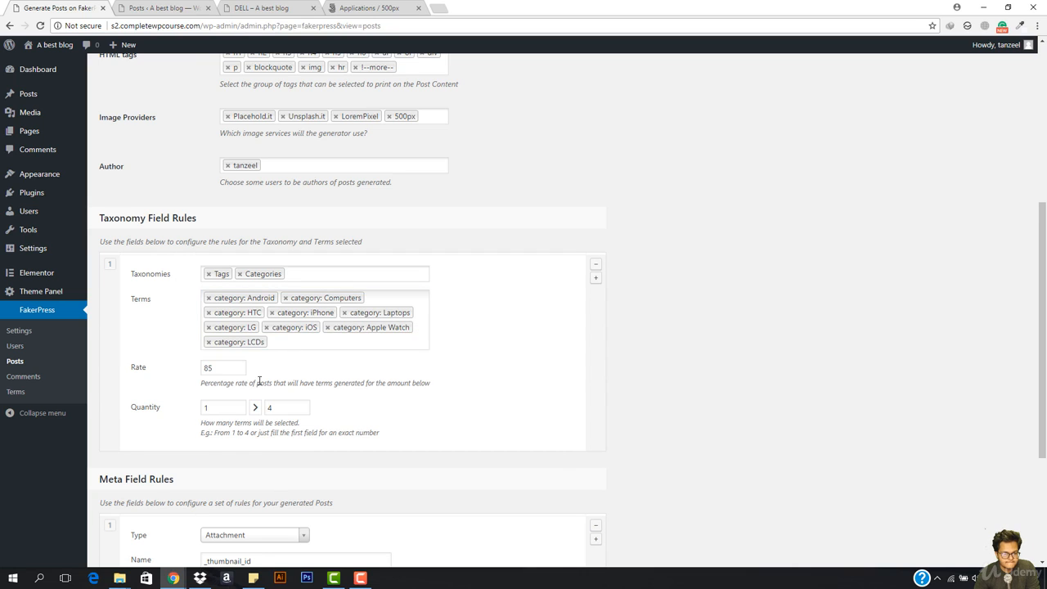
click(294, 342)
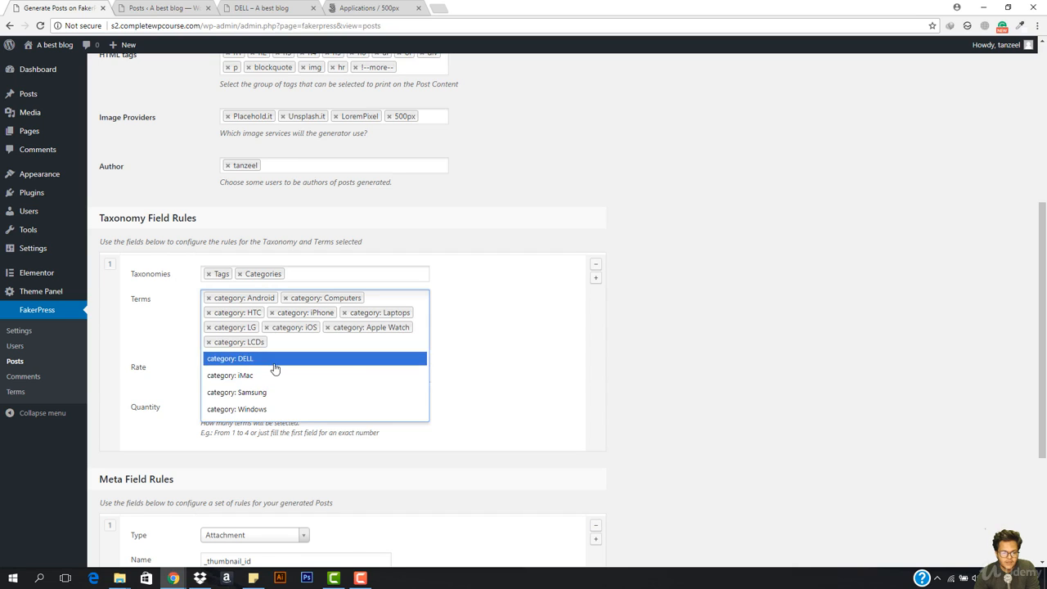
click(267, 378)
click(356, 346)
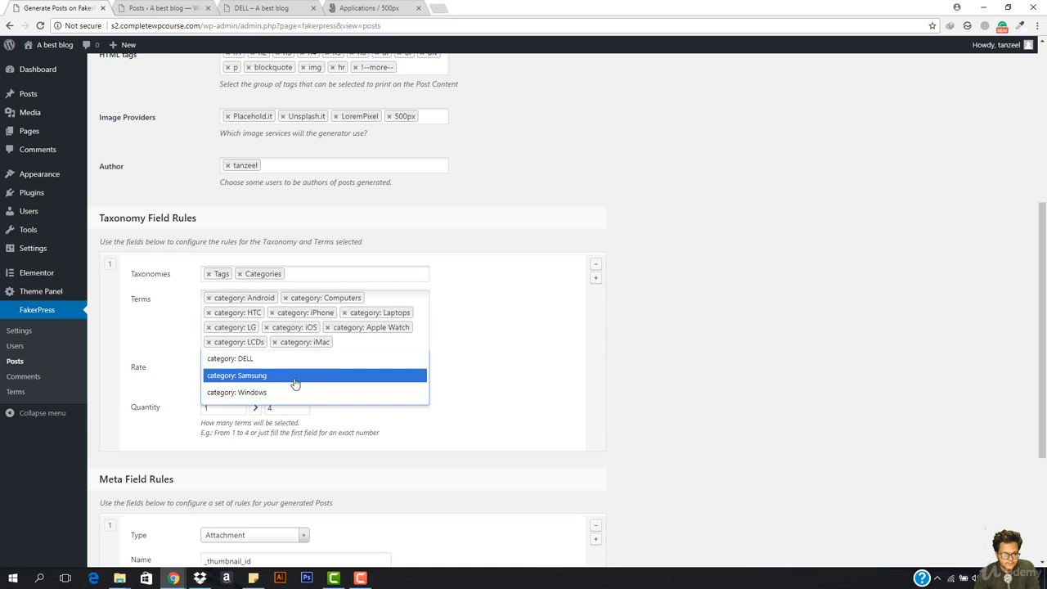
click(296, 379)
click(420, 342)
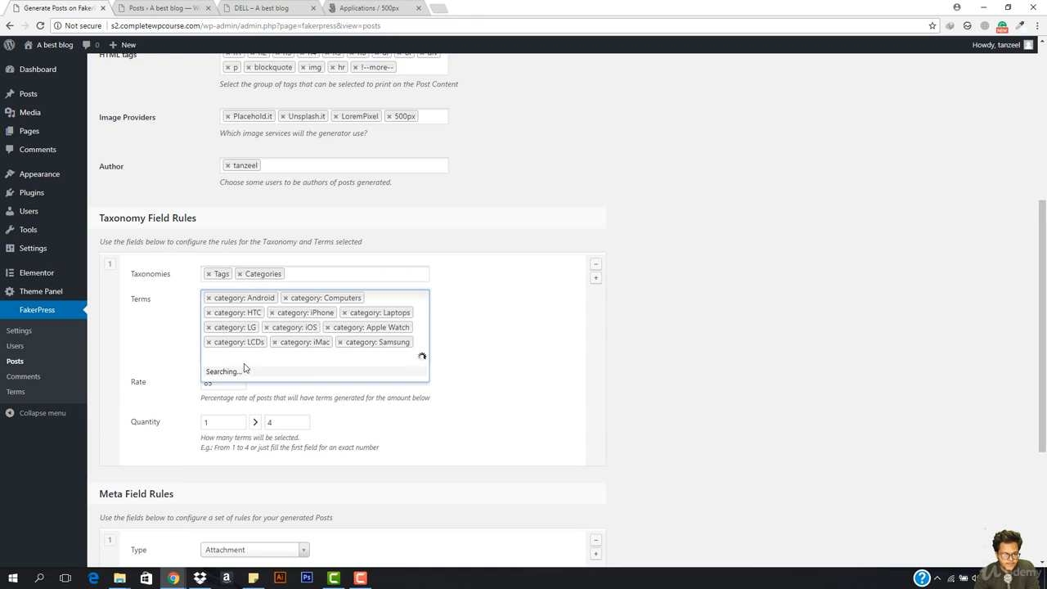
click(232, 374)
click(298, 356)
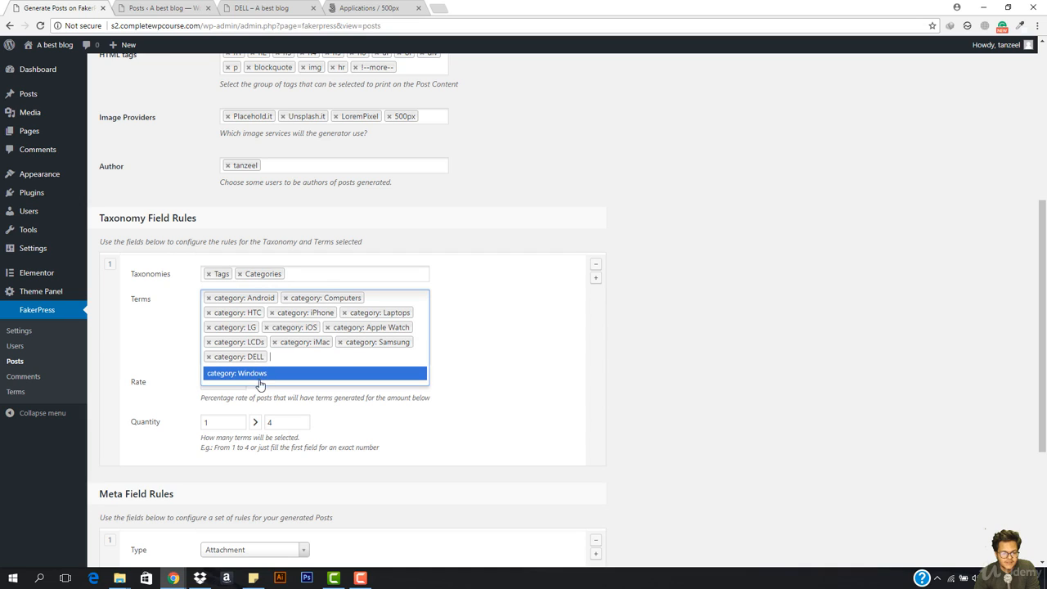
click(265, 377)
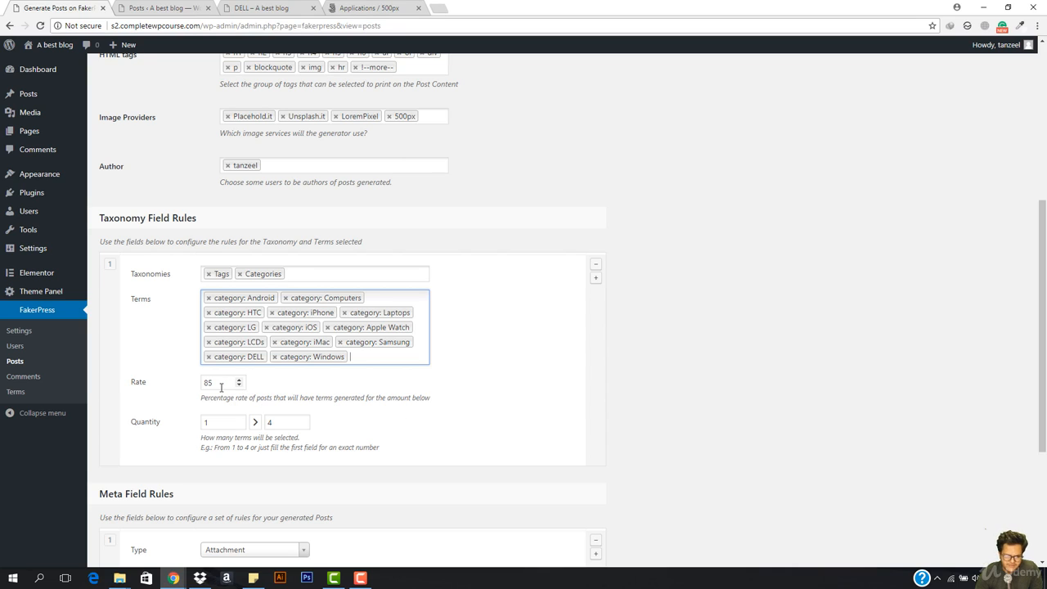
- Adjust the maximum terms per post and keep Attachment as the _thumbnail_id meta field type
scroll(246, 385, down, 2)
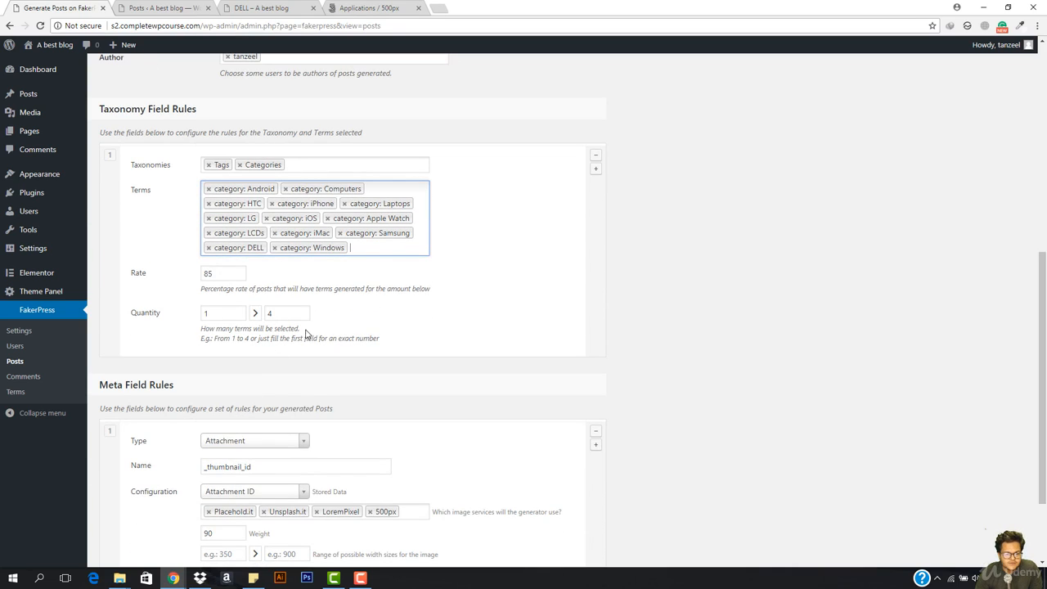
click(285, 316)
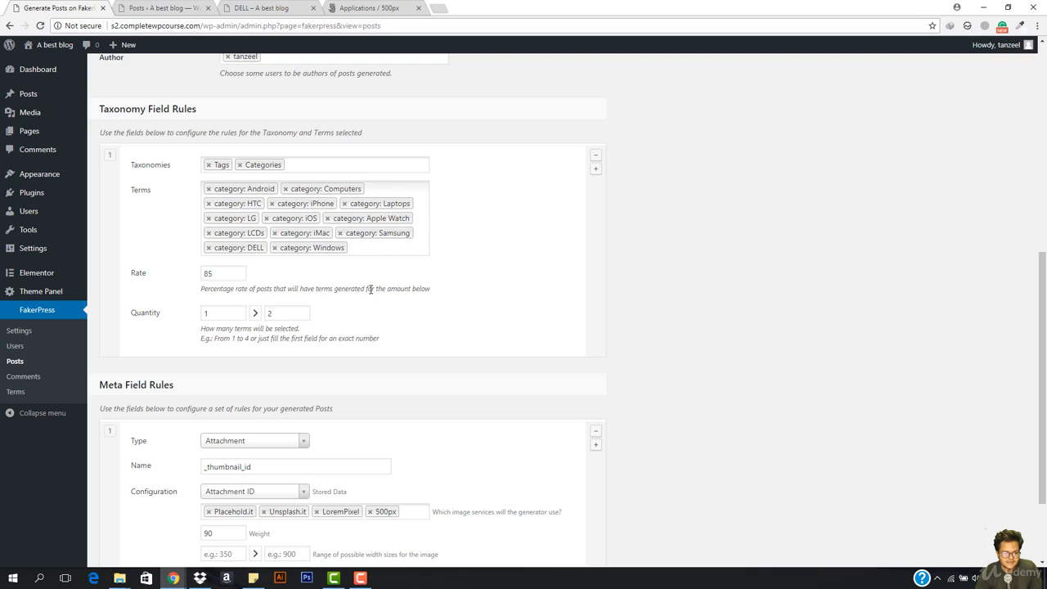
scroll(369, 287, down, 1)
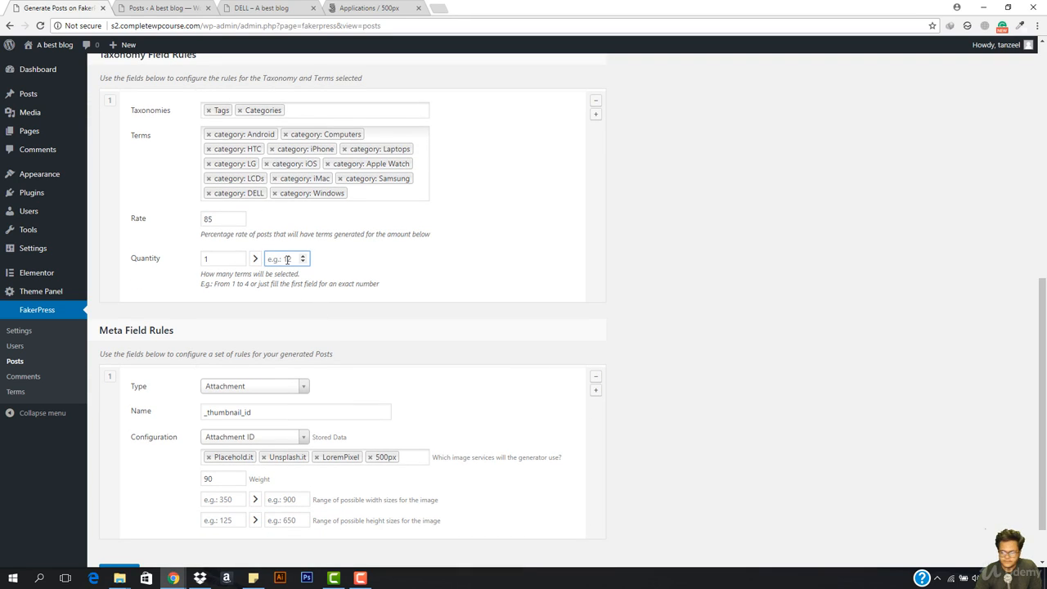
scroll(287, 259, down, 1)
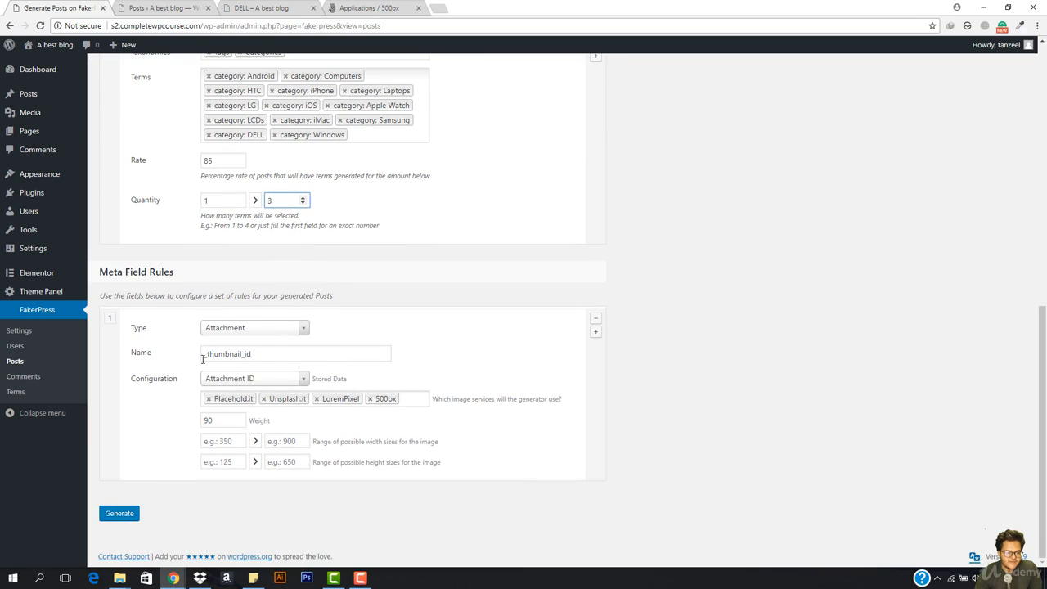
click(267, 330)
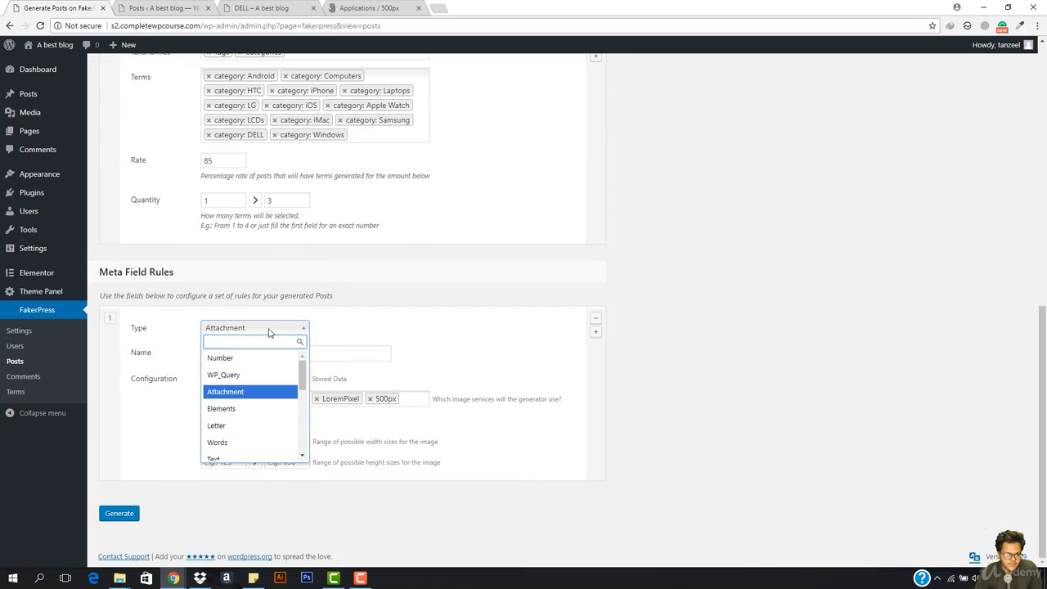
click(268, 330)
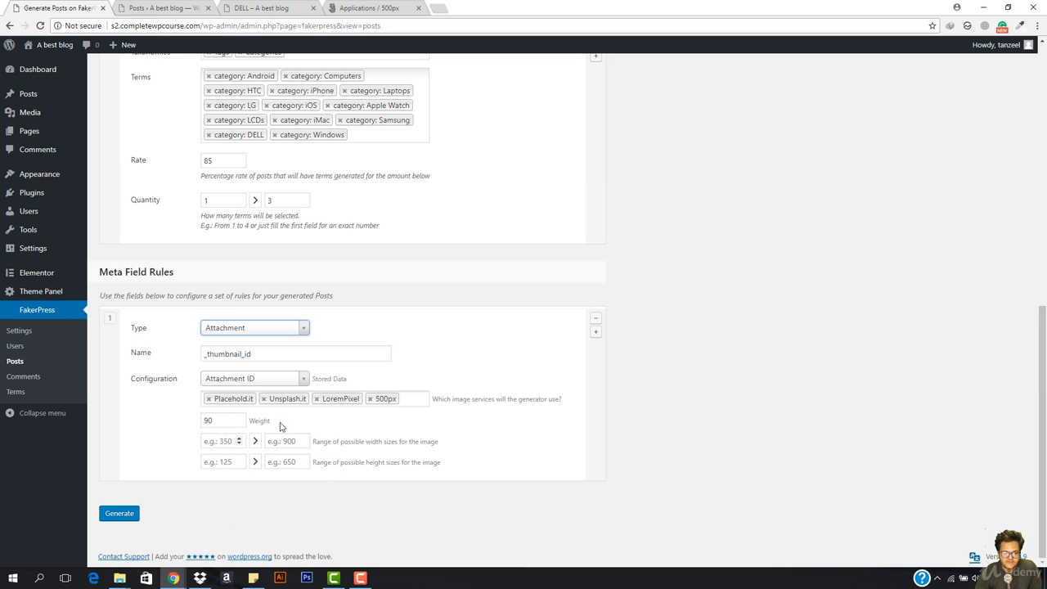
- Start post generation and wait until it fails with a Gateway Timeout
click(119, 517)
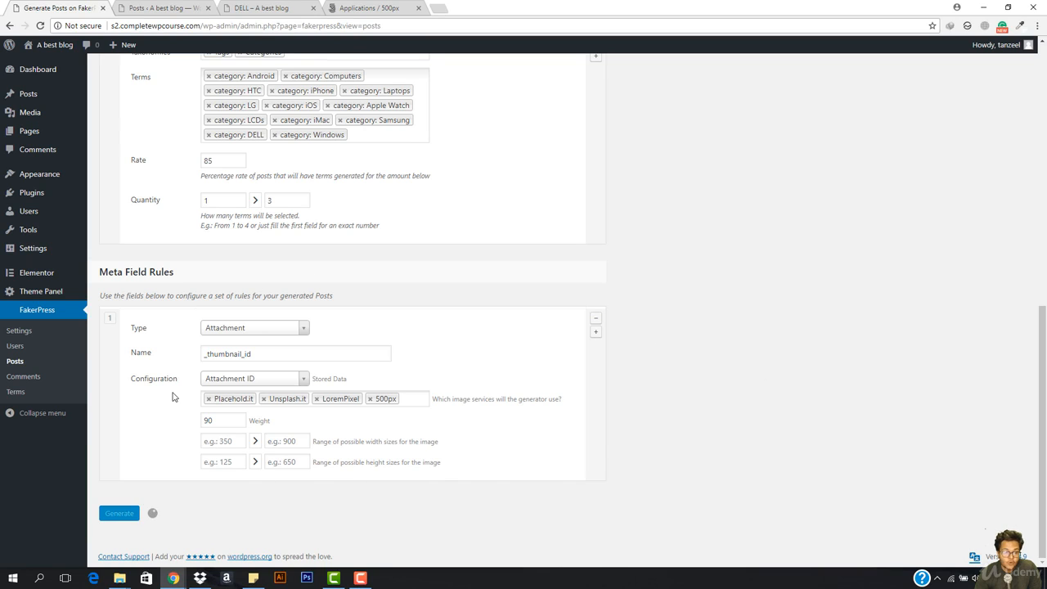
scroll(175, 397, up, 10)
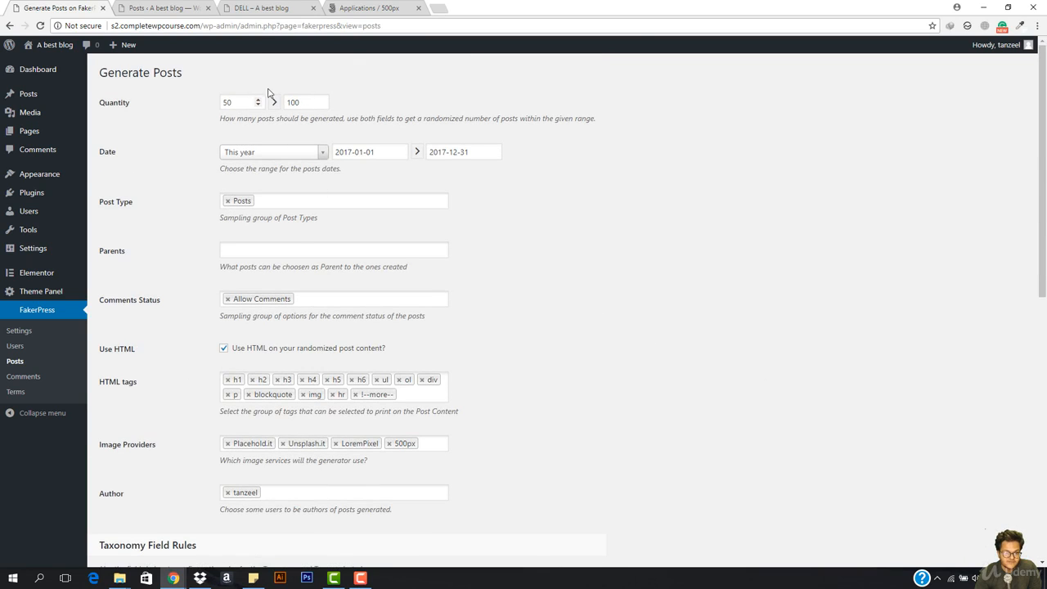
scroll(202, 332, down, 10)
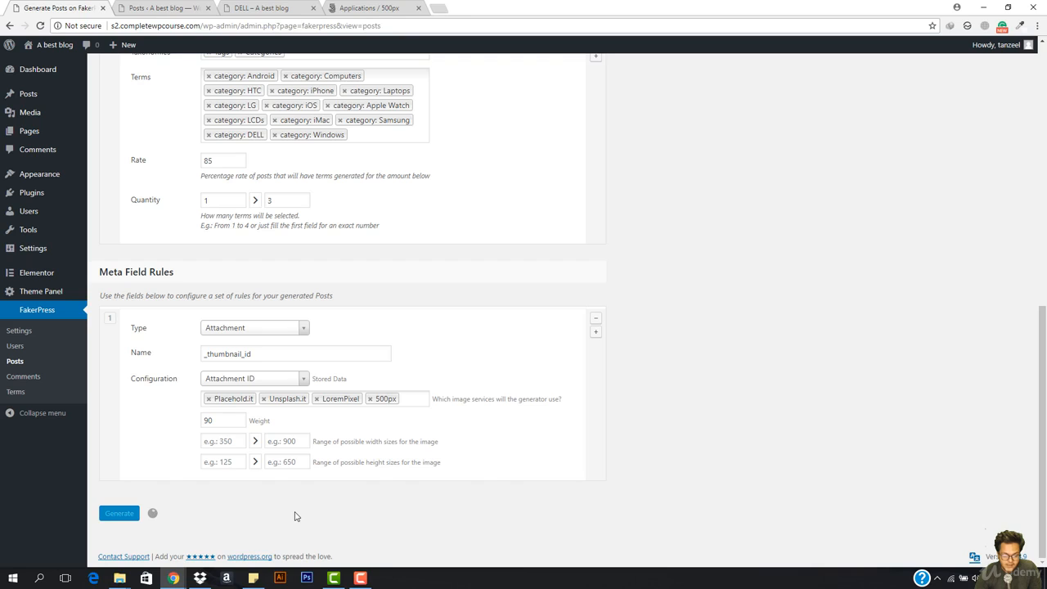
click(360, 578)
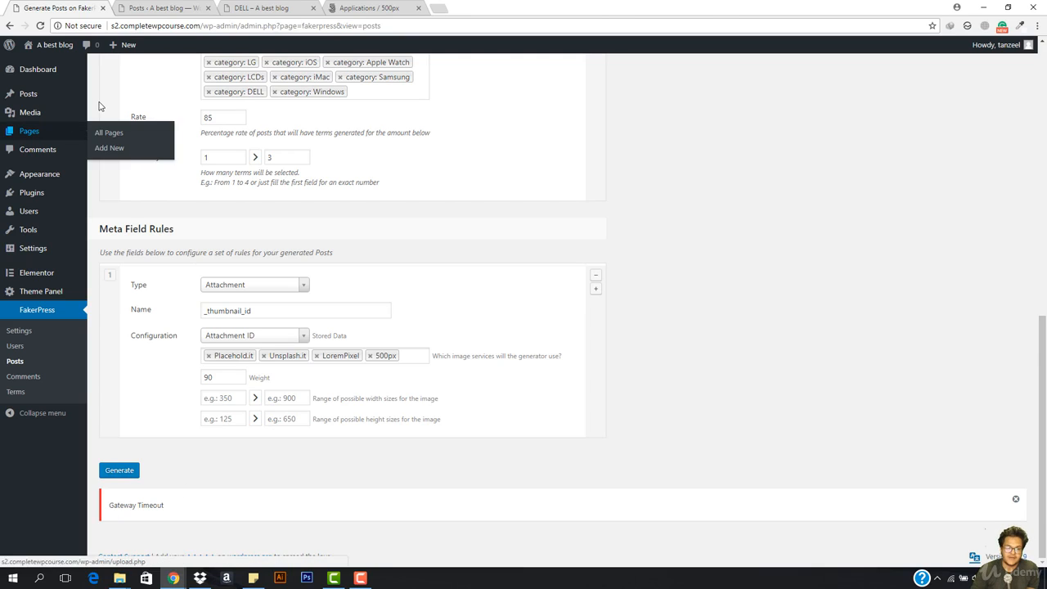
scroll(98, 111, up, 2)
scroll(98, 115, up, 5)
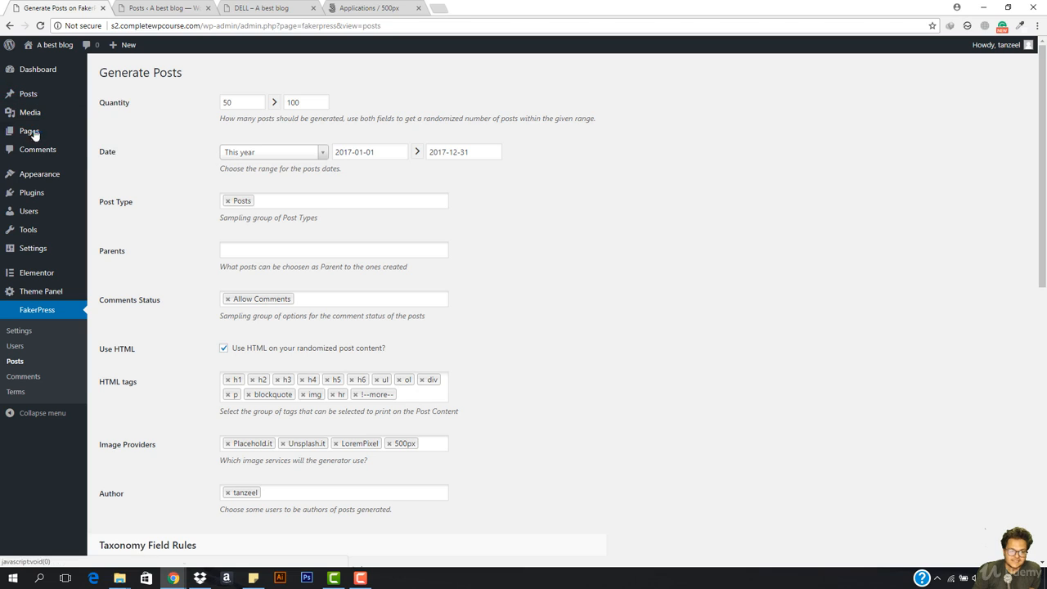
- Open All Posts in a new tab and close the old posts, DELL blog and 500px tabs
right_click(104, 96)
click(135, 103)
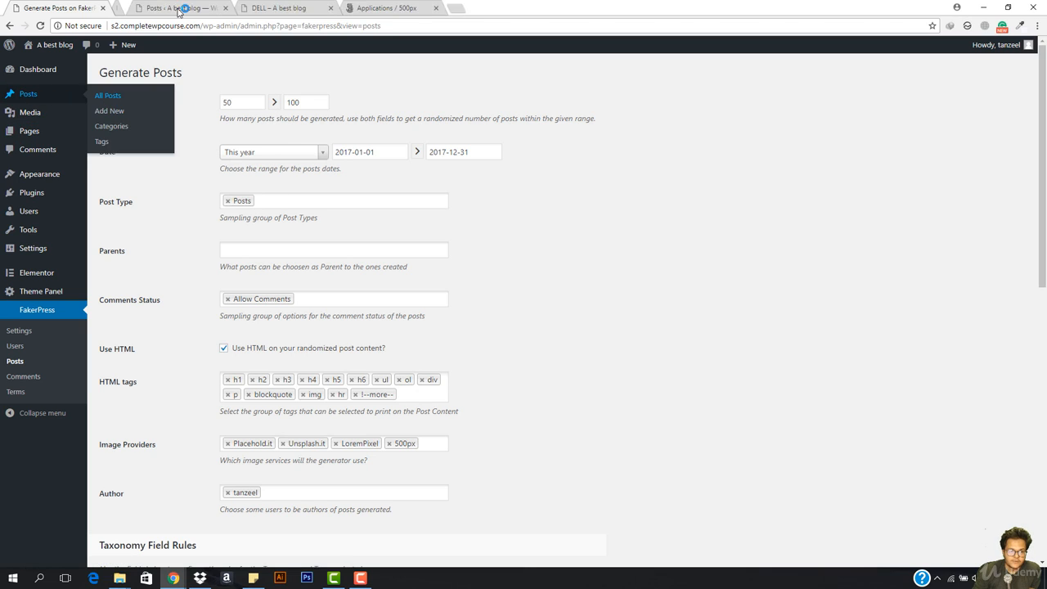
click(313, 7)
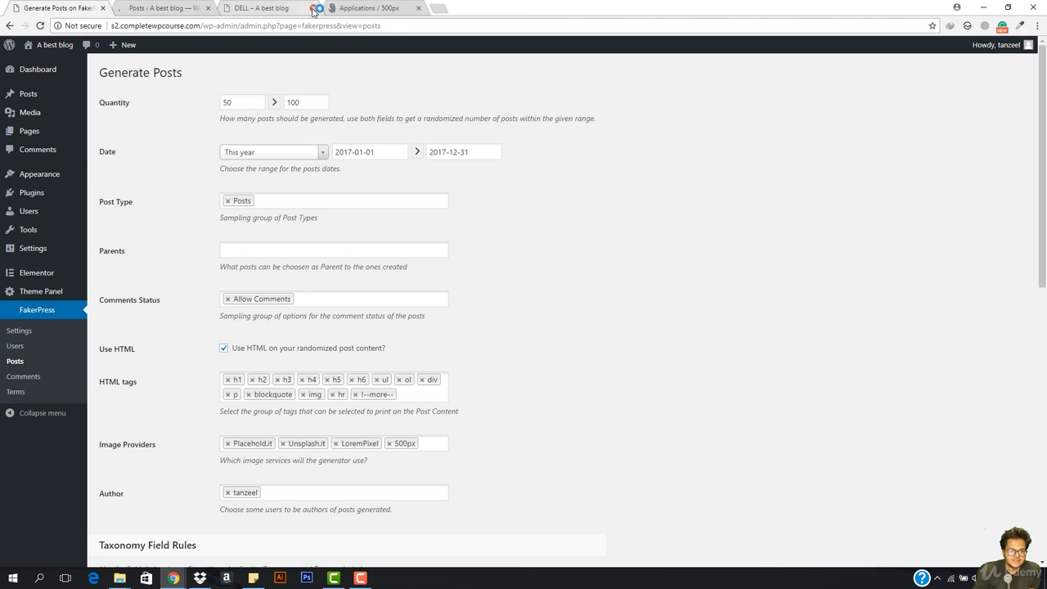
click(313, 7)
click(314, 8)
click(160, 7)
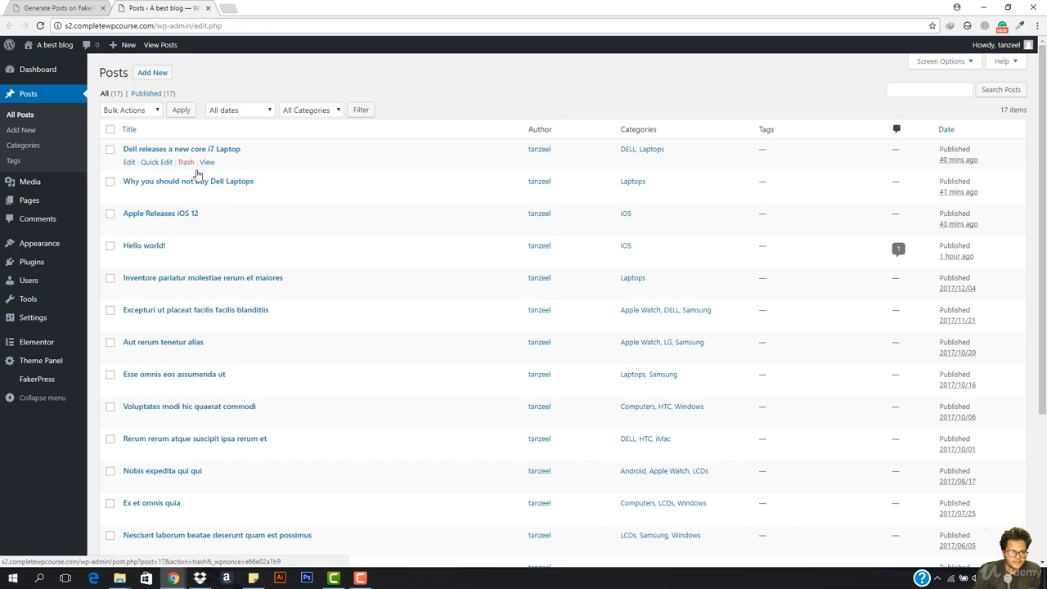
- Review the 17 published posts, then go back to the FakerPress post generator
scroll(279, 287, down, 3)
scroll(281, 290, down, 1)
scroll(362, 269, up, 3)
scroll(459, 313, down, 1)
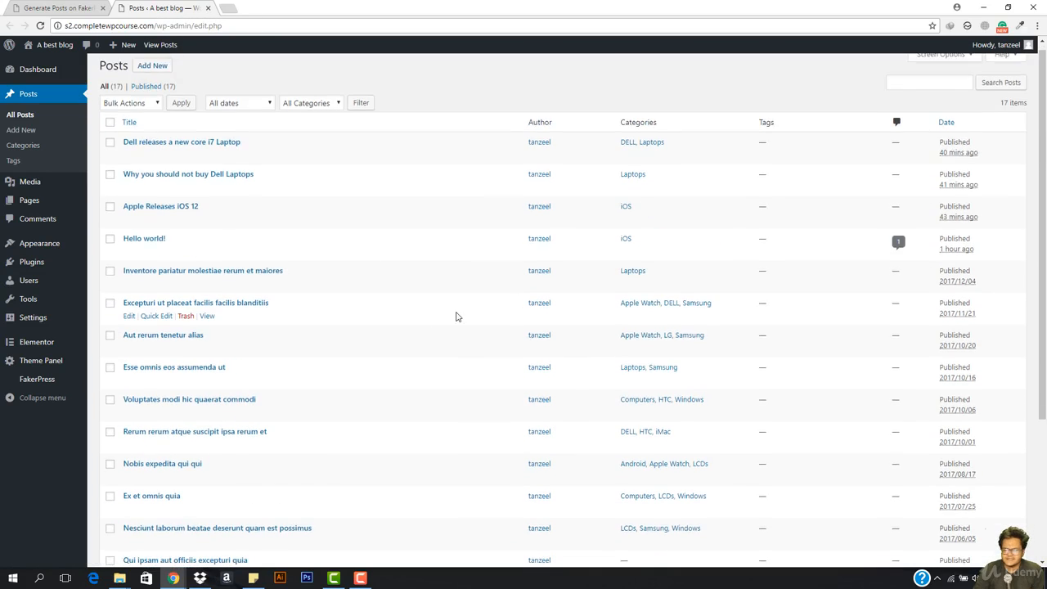
scroll(344, 292, up, 1)
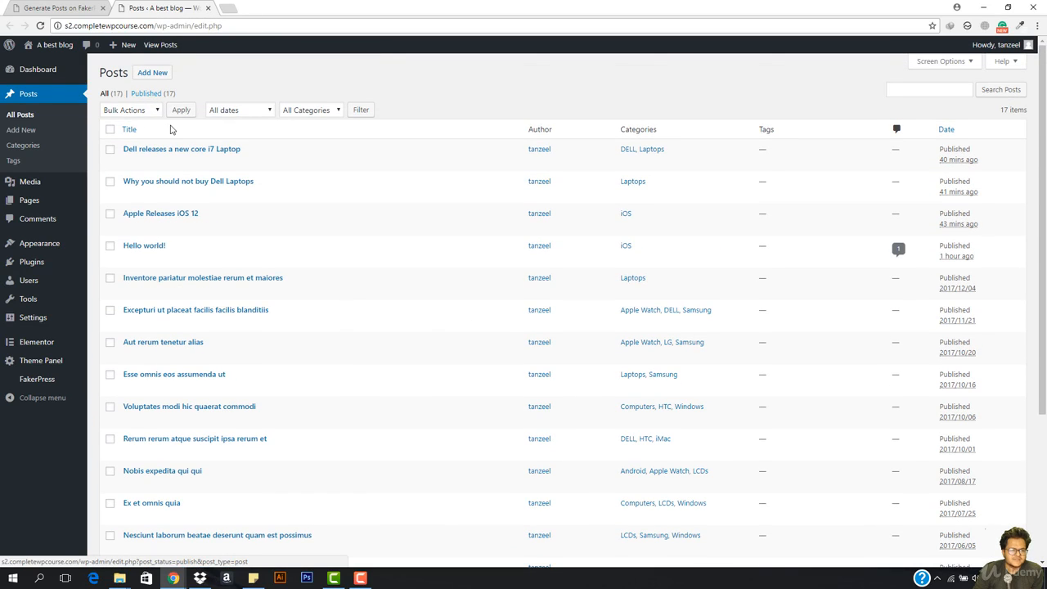
click(58, 8)
scroll(165, 459, down, 10)
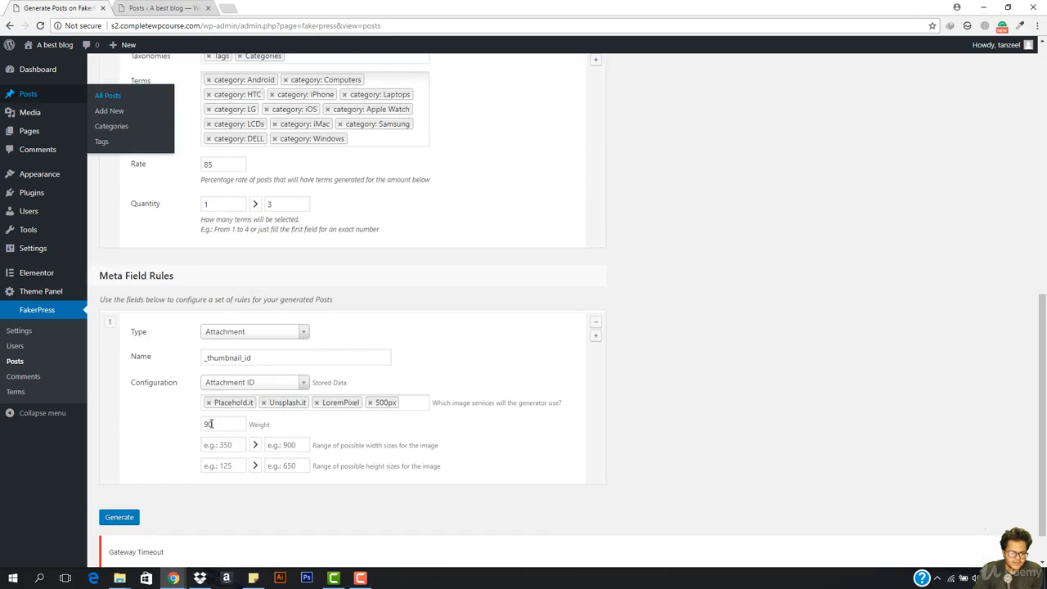
scroll(200, 407, up, 10)
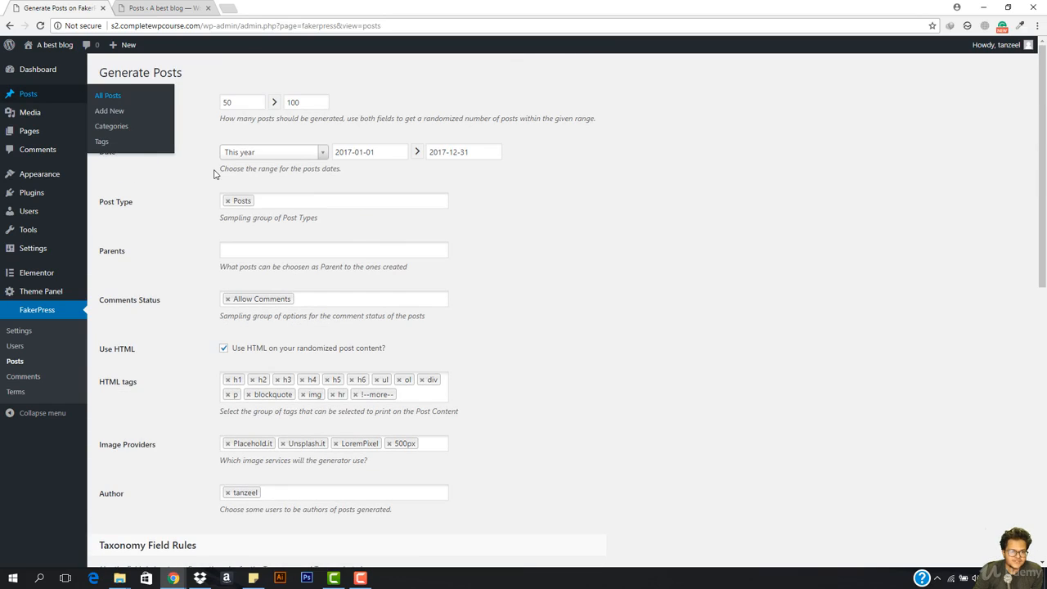
- Reload the Generate Posts page to restore its default settings
click(243, 104)
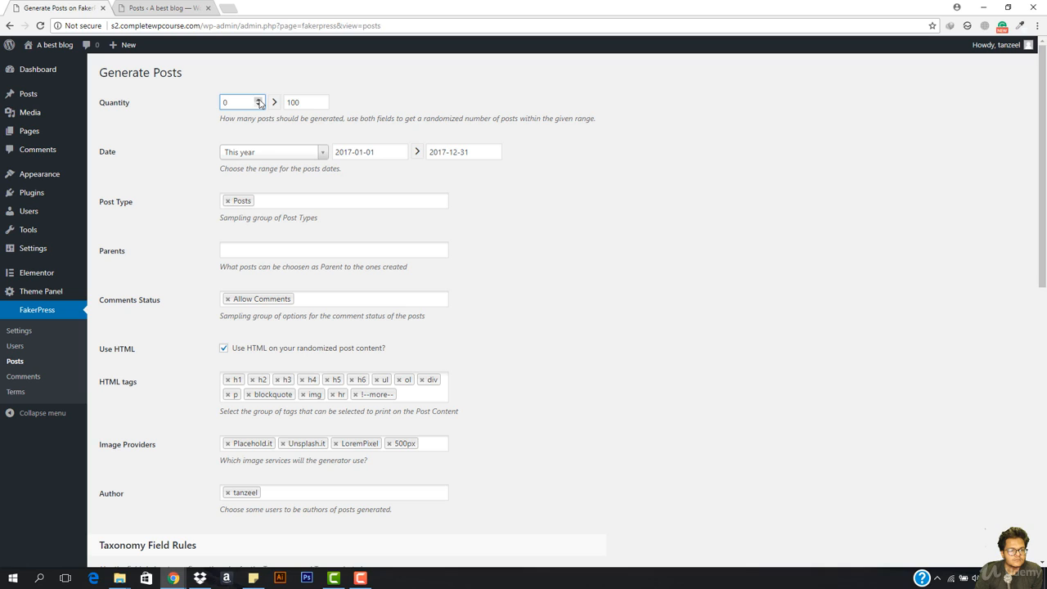
key(BackSpace)
click(310, 104)
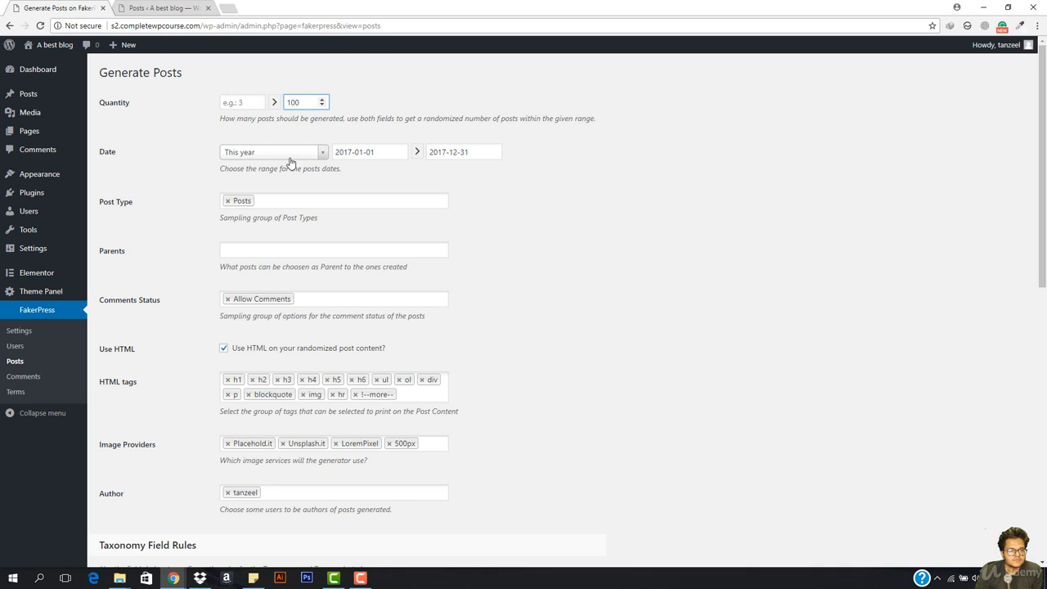
click(409, 26)
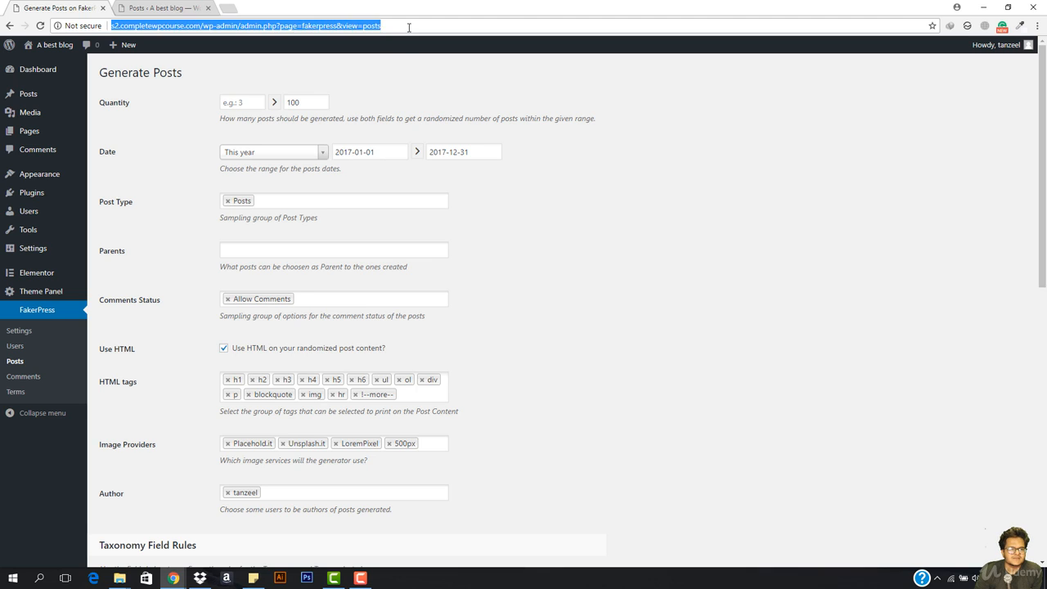
key(Return)
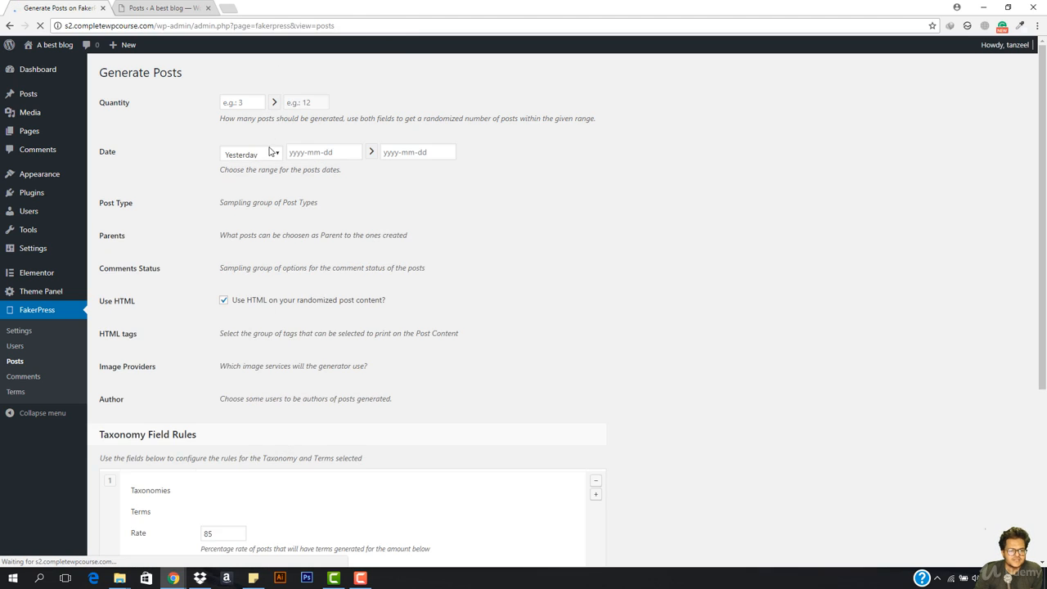
- Set the post quantity range to 5–15
click(243, 101)
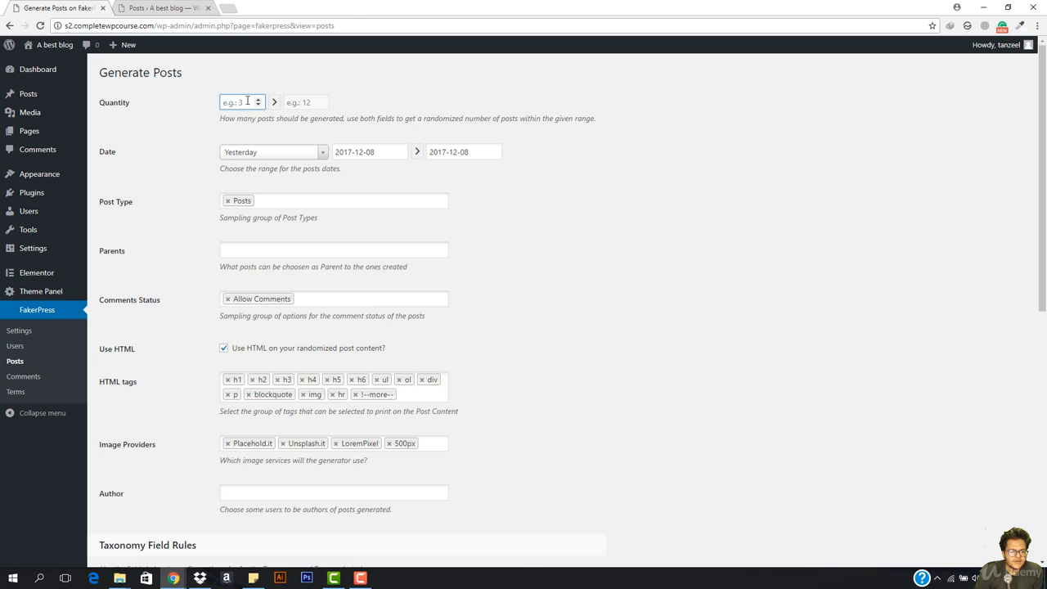
text(1)
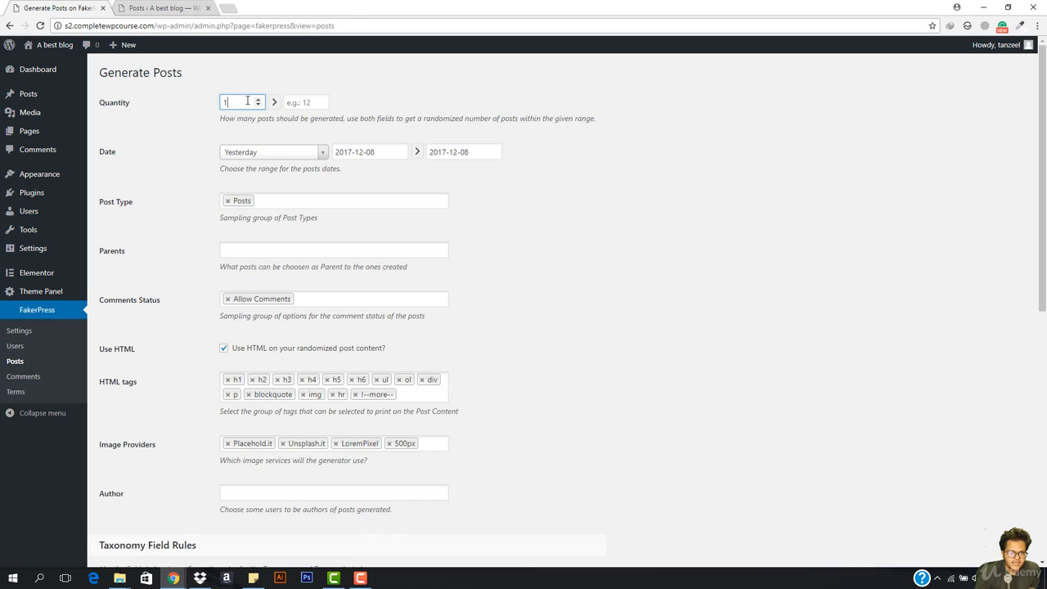
click(301, 103)
text(15)
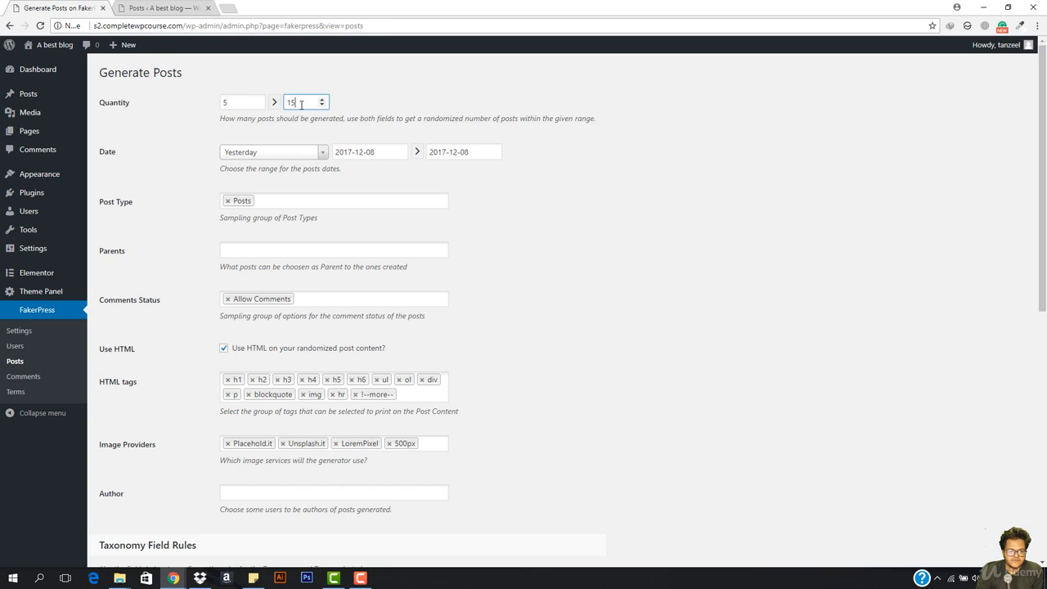
scroll(425, 126, down, 6)
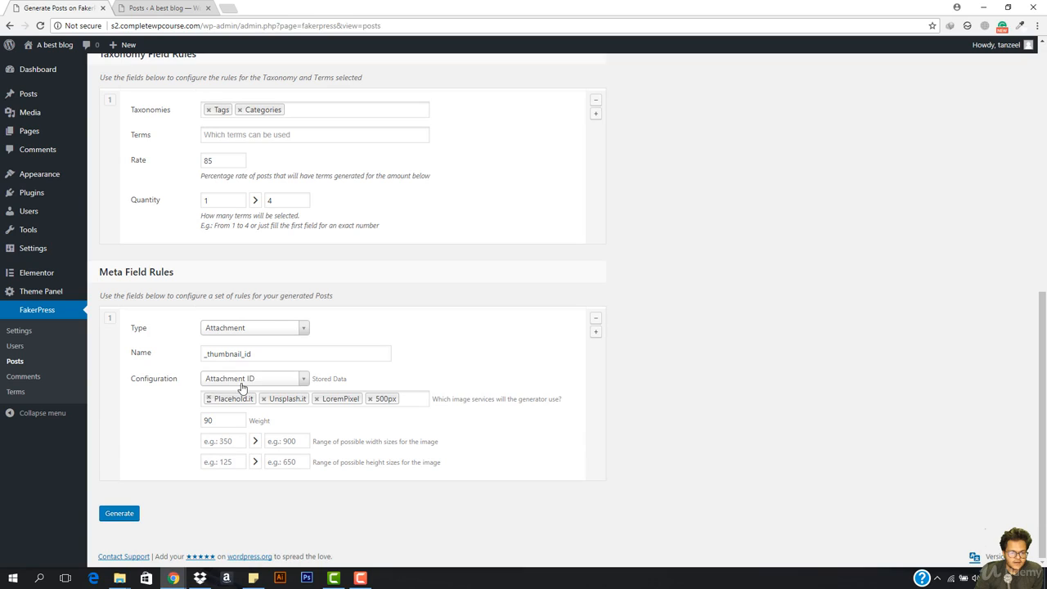
- Run Generate twice, faking 14 posts and then 9 more
click(115, 517)
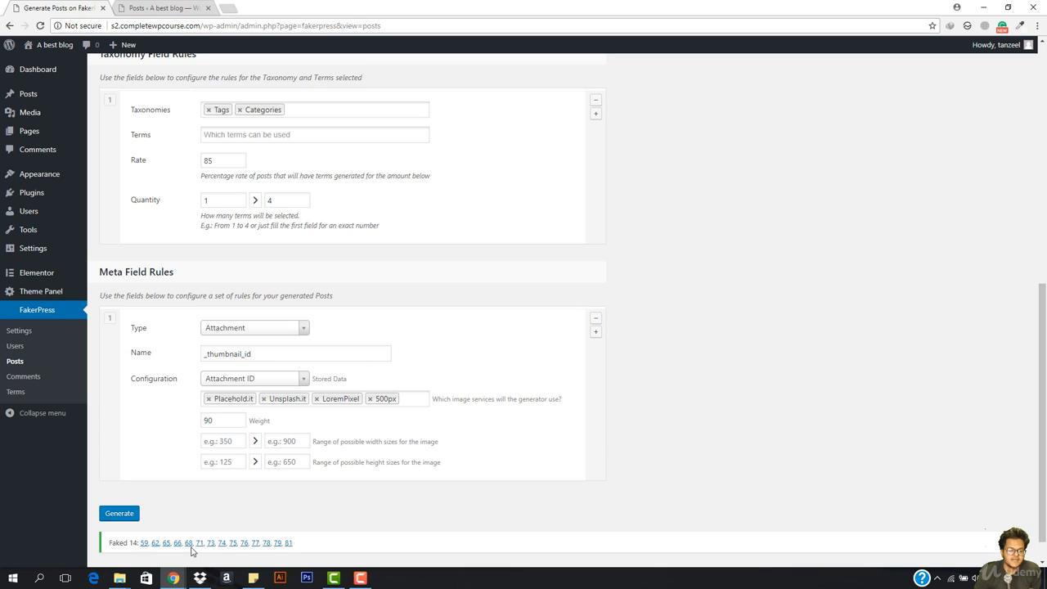
click(117, 514)
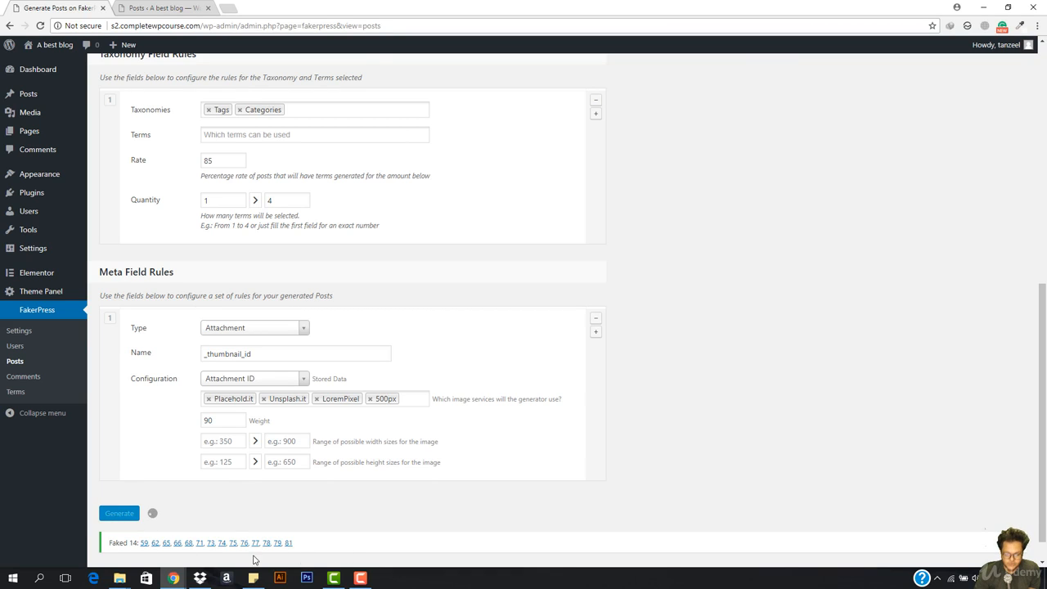
scroll(246, 384, up, 3)
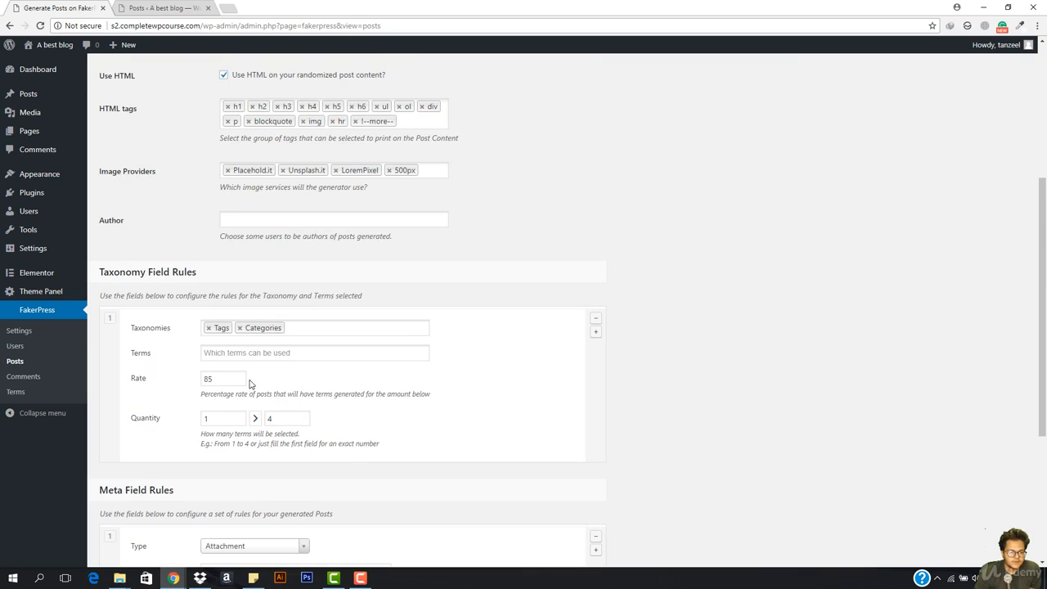
scroll(242, 389, down, 2)
scroll(243, 389, down, 2)
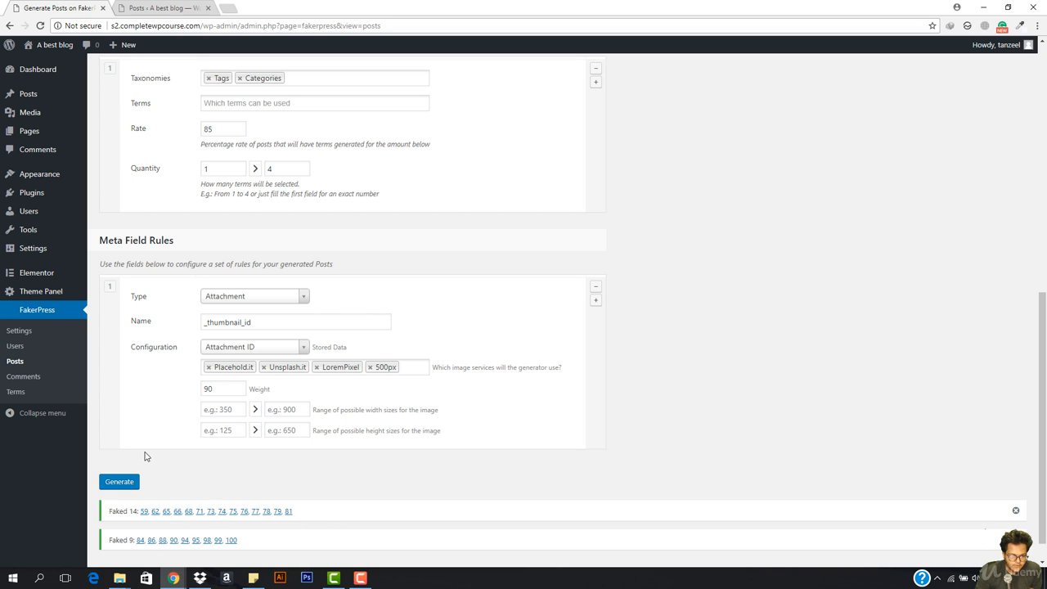
- Open FakerPress Generate Comments and set Quantity from 5 to 15
click(44, 377)
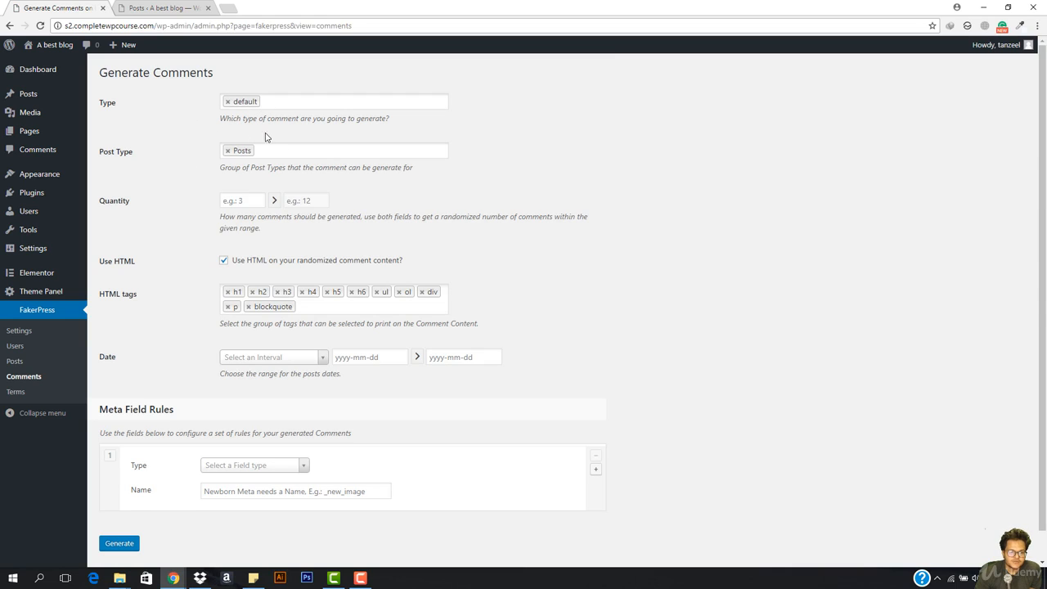
click(241, 200)
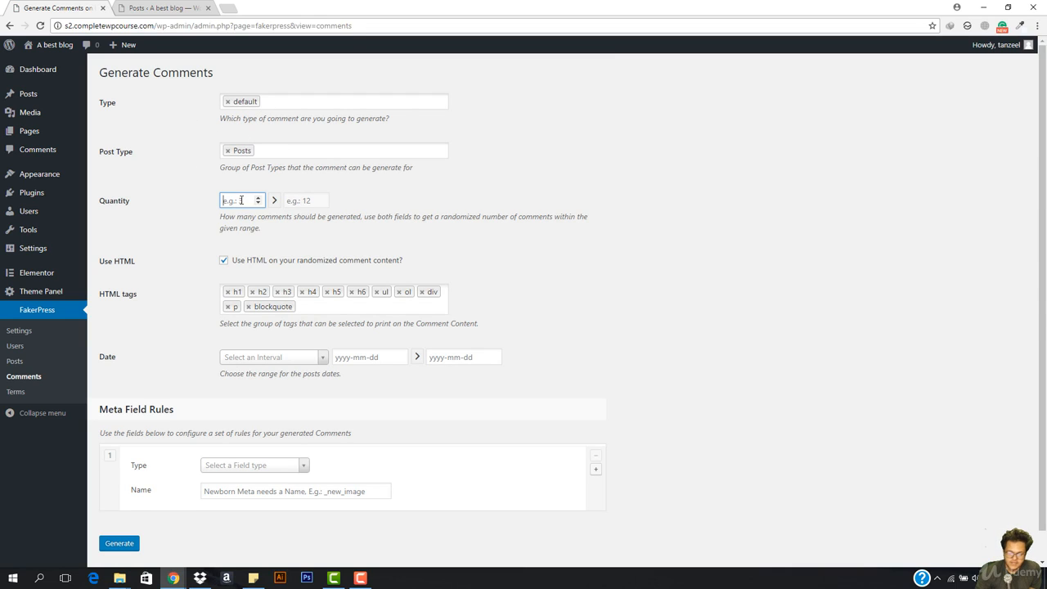
text(5)
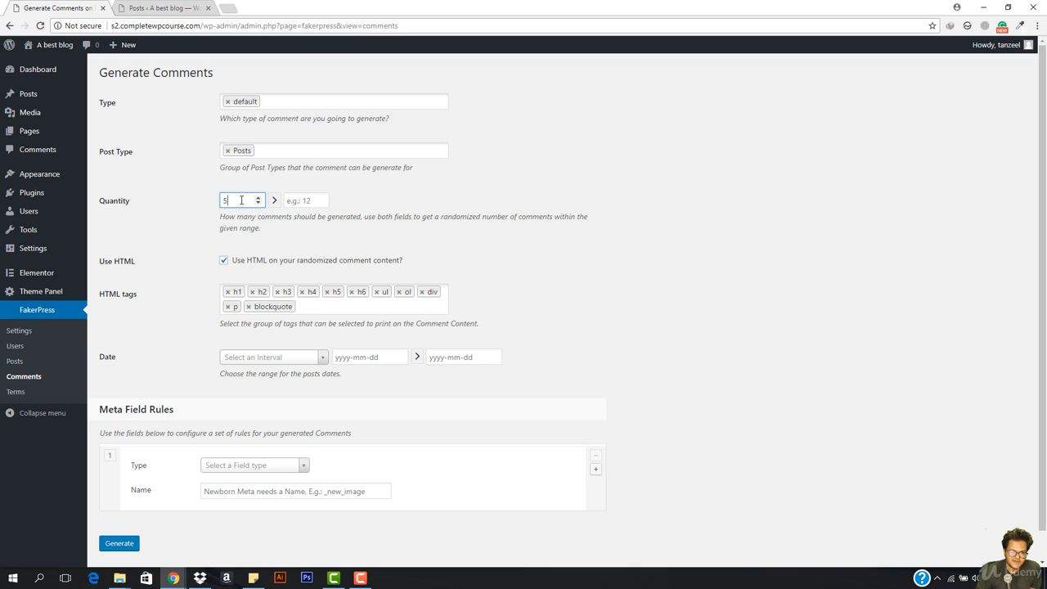
click(308, 203)
text(15)
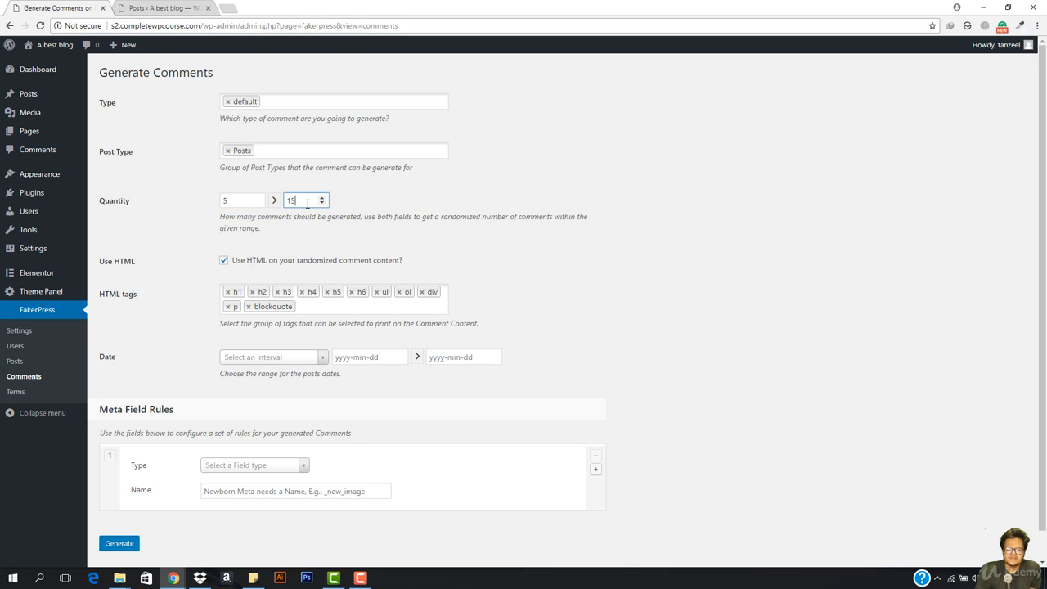
- Choose Number as the Meta Field Type and try generating the comments
scroll(323, 336, down, 2)
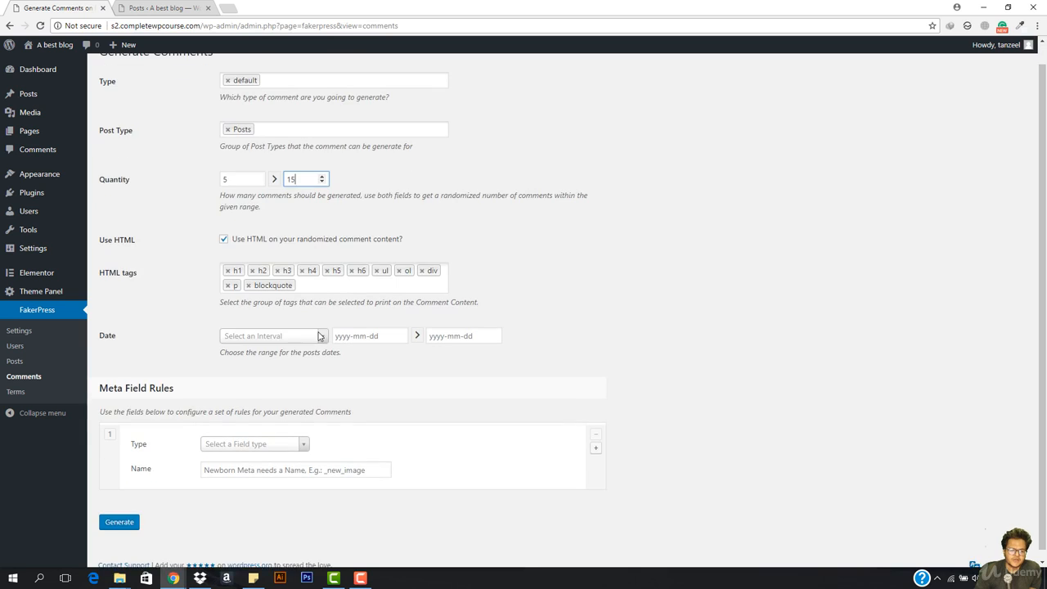
click(287, 436)
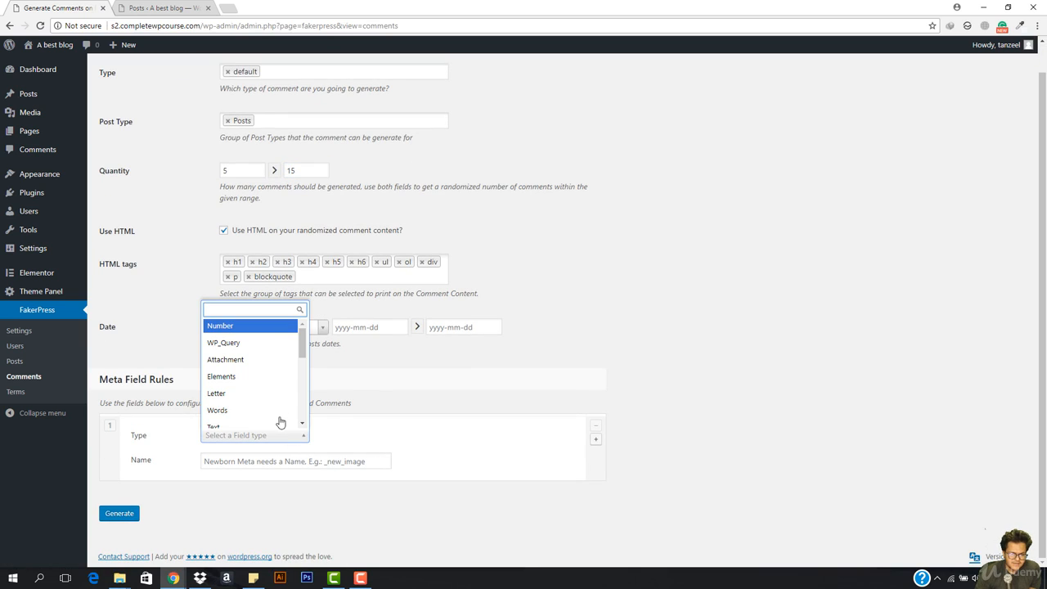
click(277, 327)
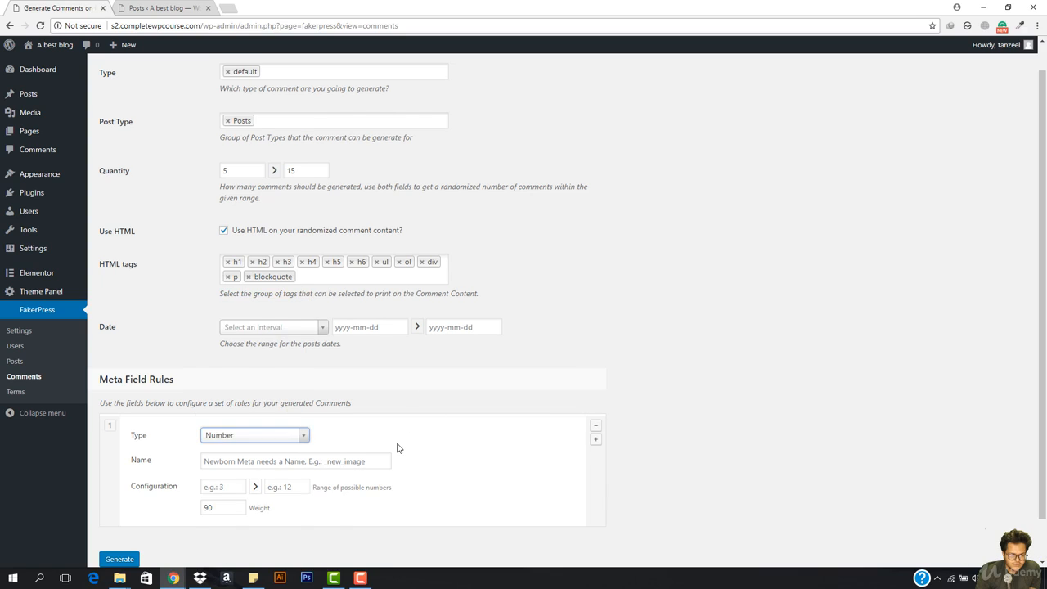
scroll(398, 444, down, 3)
click(275, 388)
scroll(253, 437, up, 2)
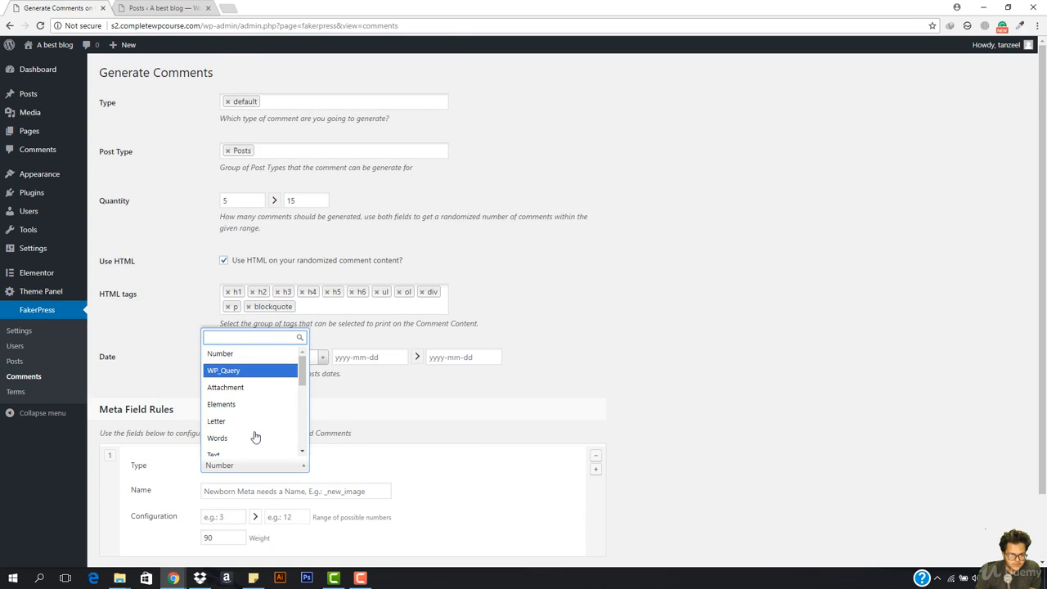
click(481, 430)
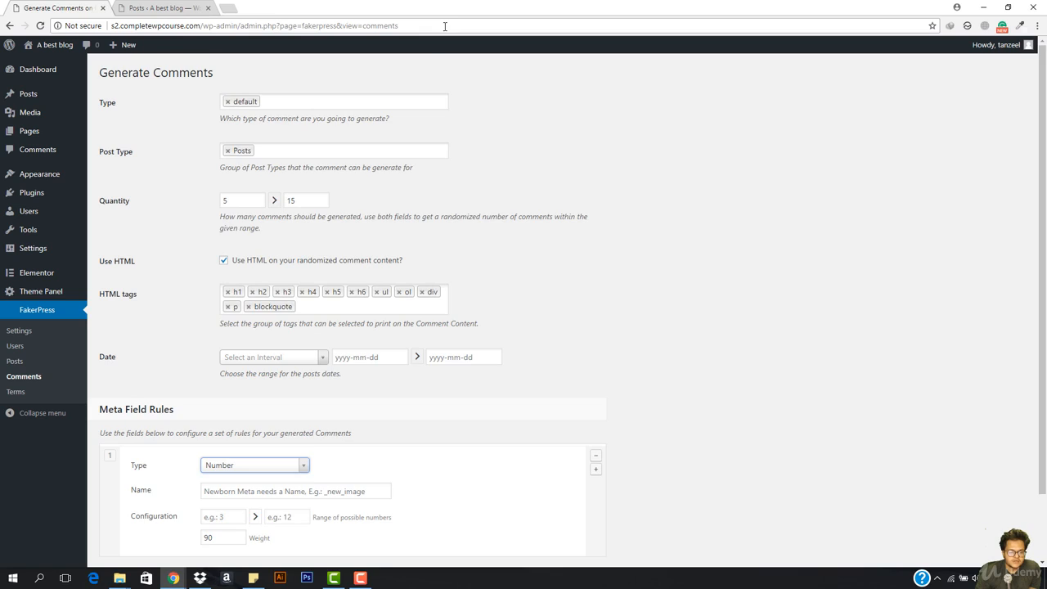
scroll(286, 270, down, 2)
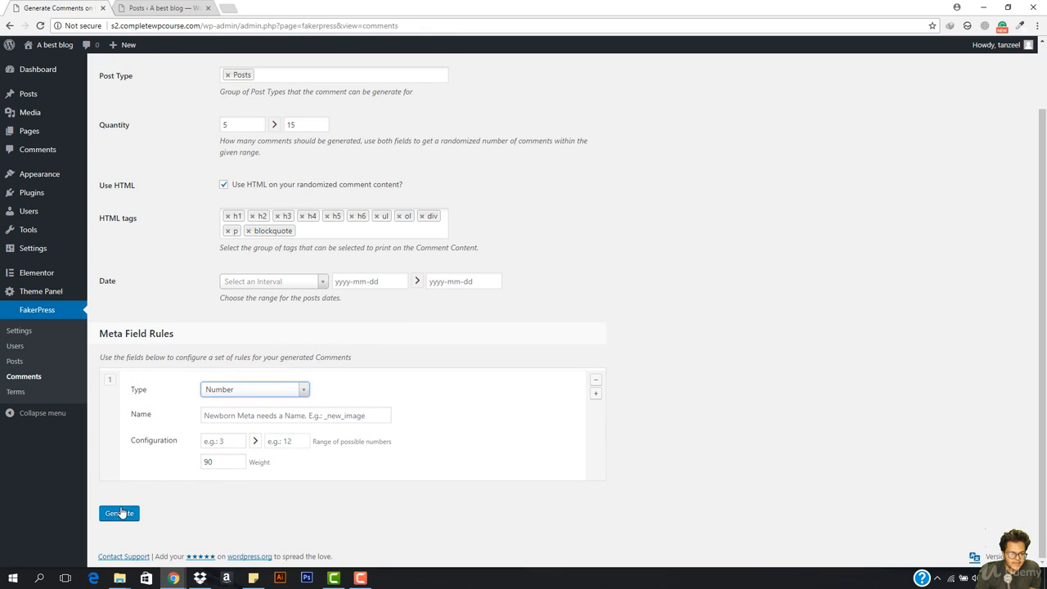
click(125, 514)
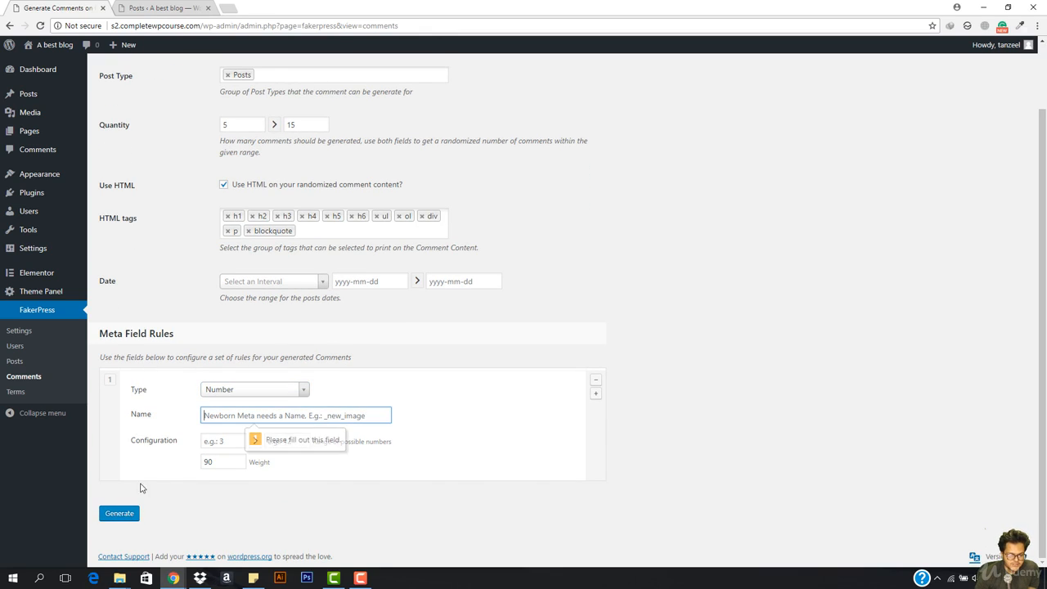
- Reload the Generate Comments page to reset the form to defaults
click(366, 29)
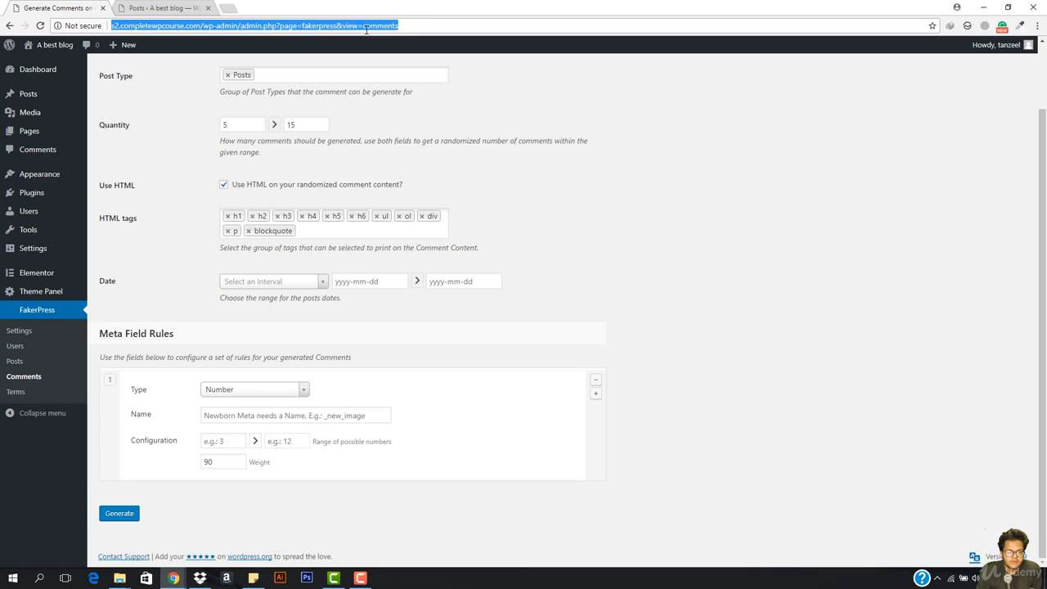
key(Return)
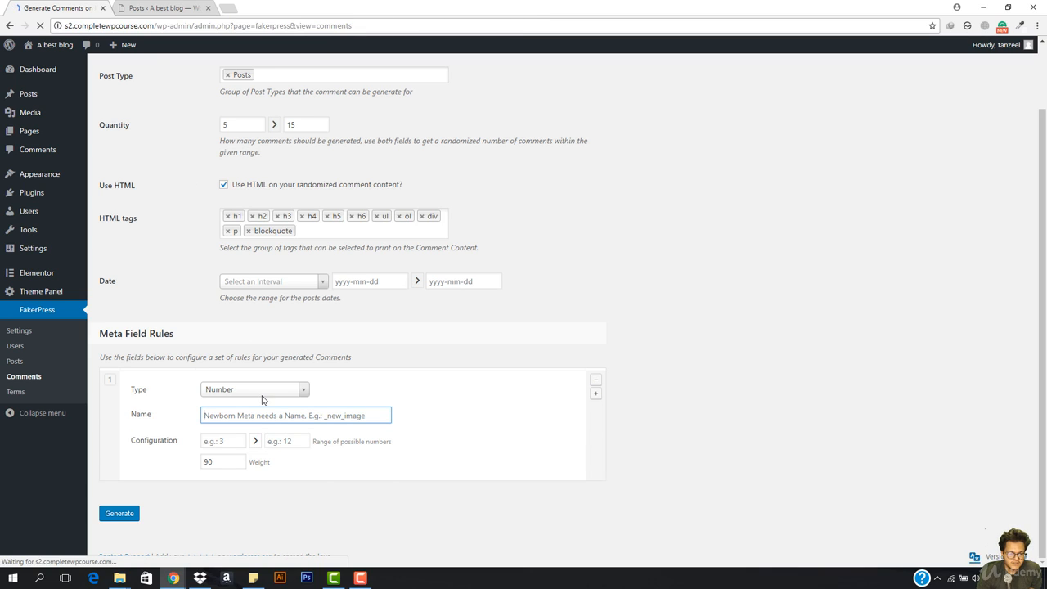
scroll(237, 301, up, 1)
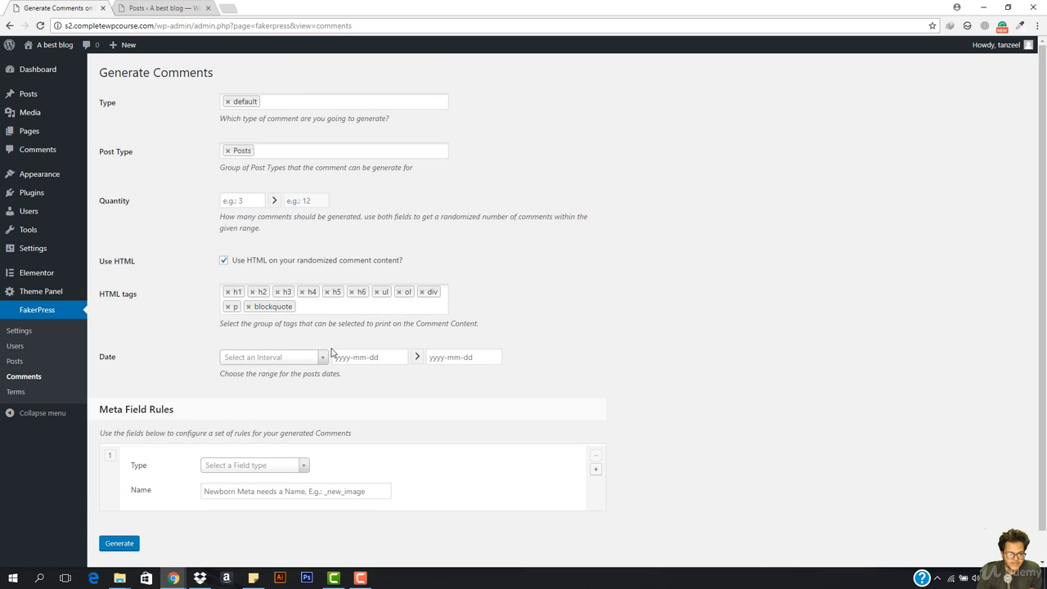
- Set the comment Quantity to 5–15 and generate a first batch
click(124, 545)
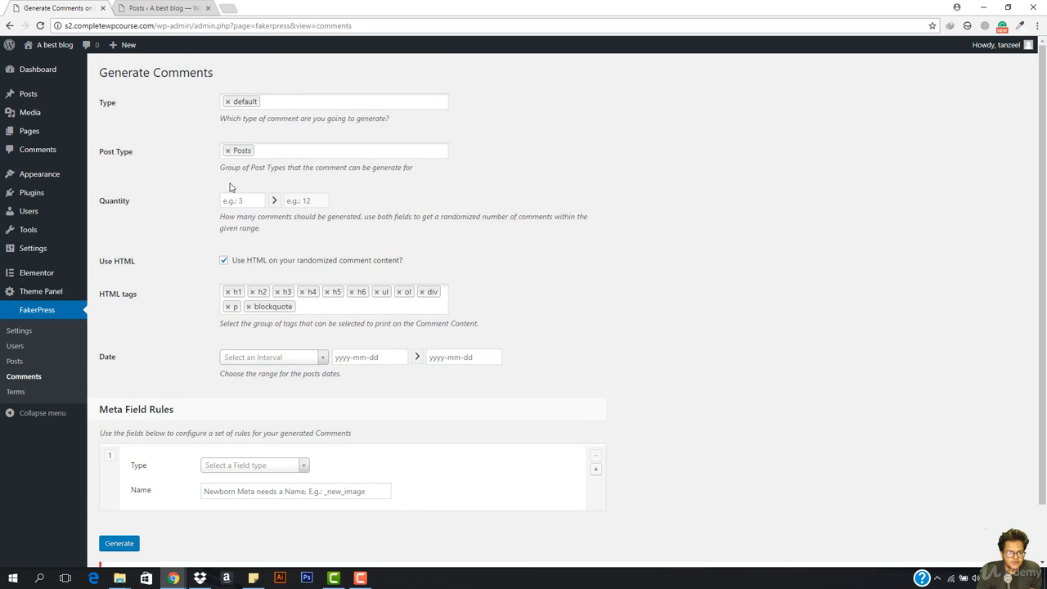
scroll(214, 459, down, 2)
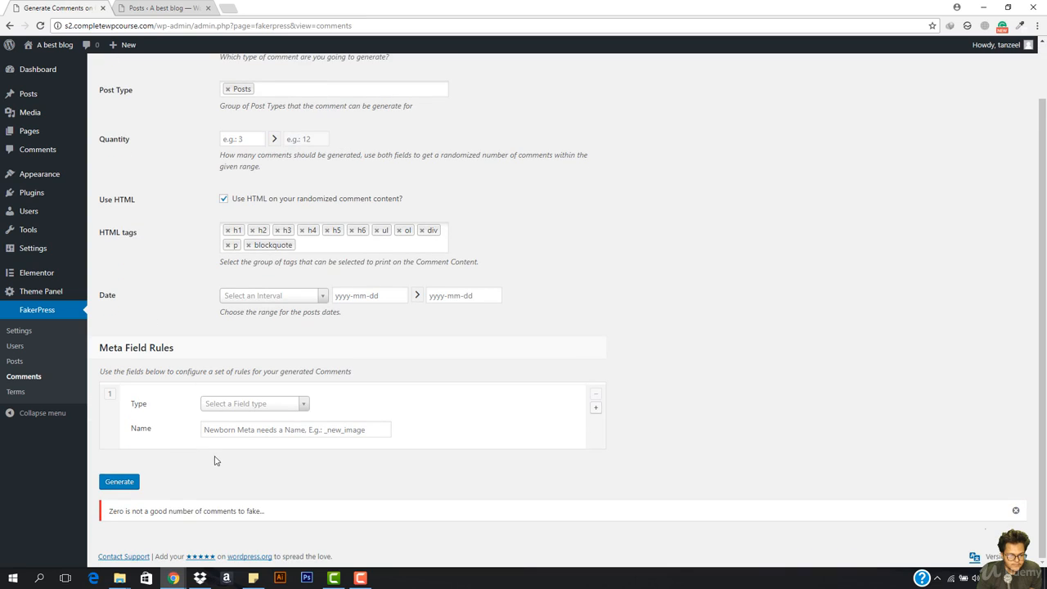
scroll(215, 363, up, 2)
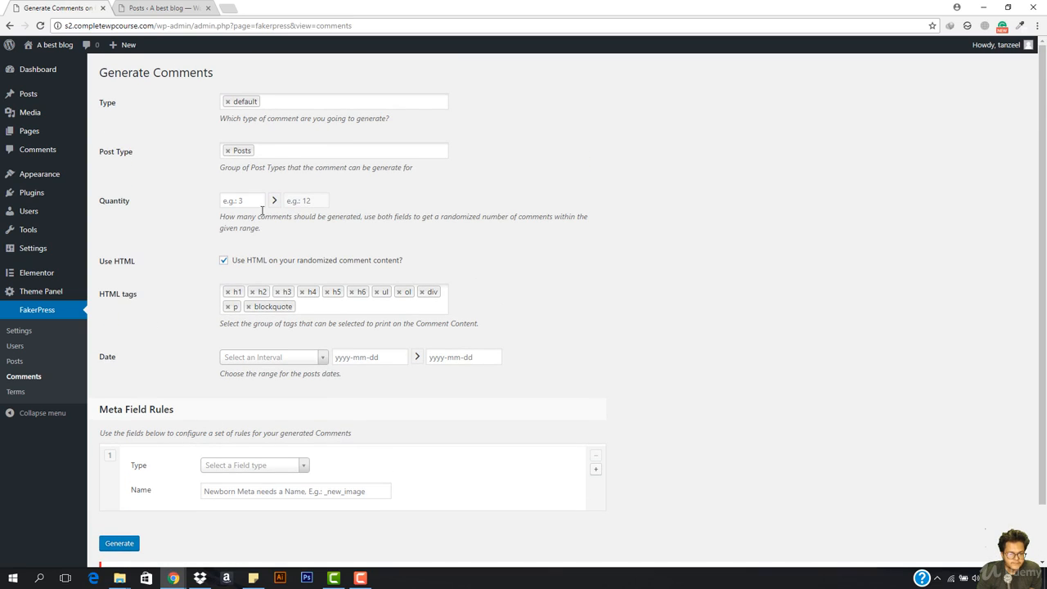
click(230, 203)
text(5)
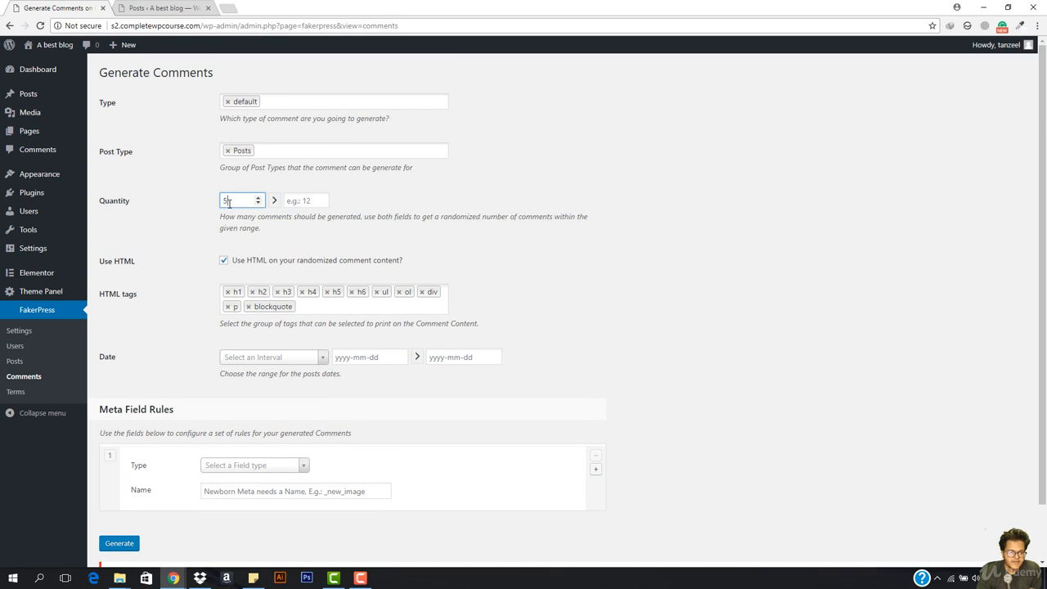
click(315, 203)
text(15)
scroll(316, 202, down, 2)
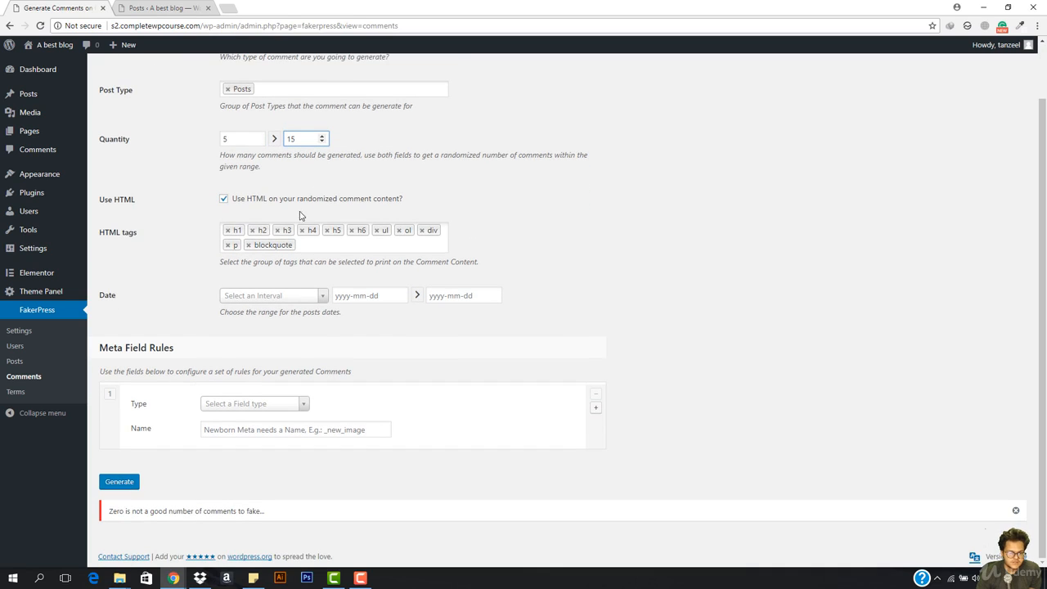
click(123, 481)
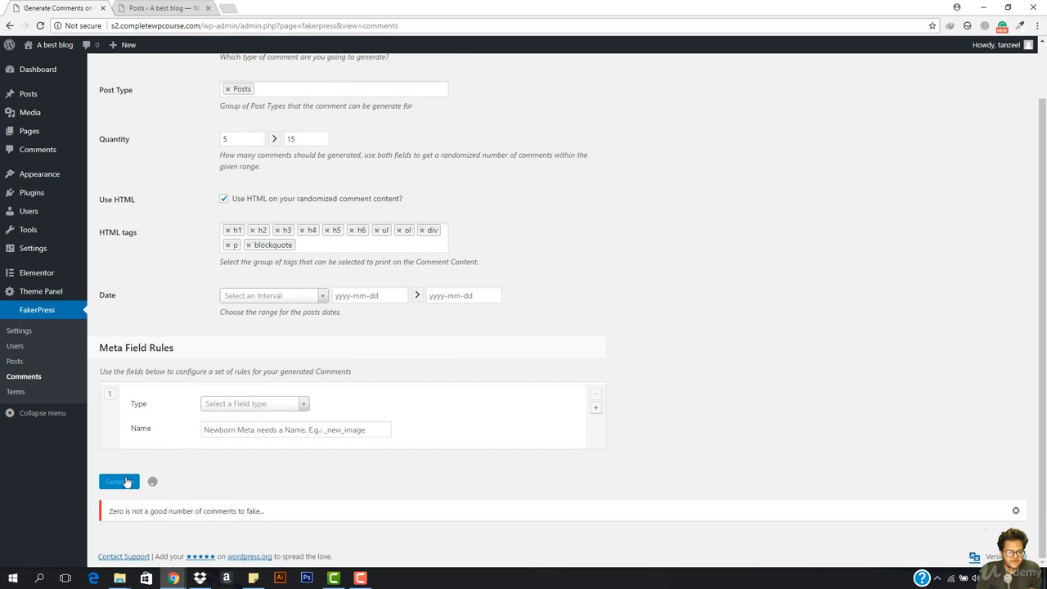
- Generate seven more batches of fake comments until they number 71
scroll(138, 487, down, 1)
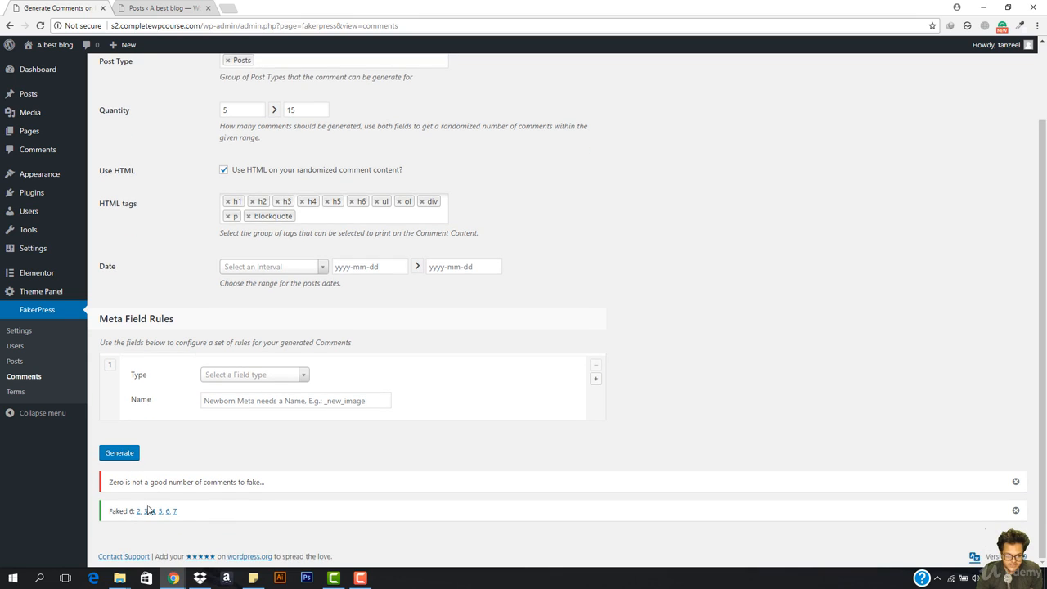
click(119, 454)
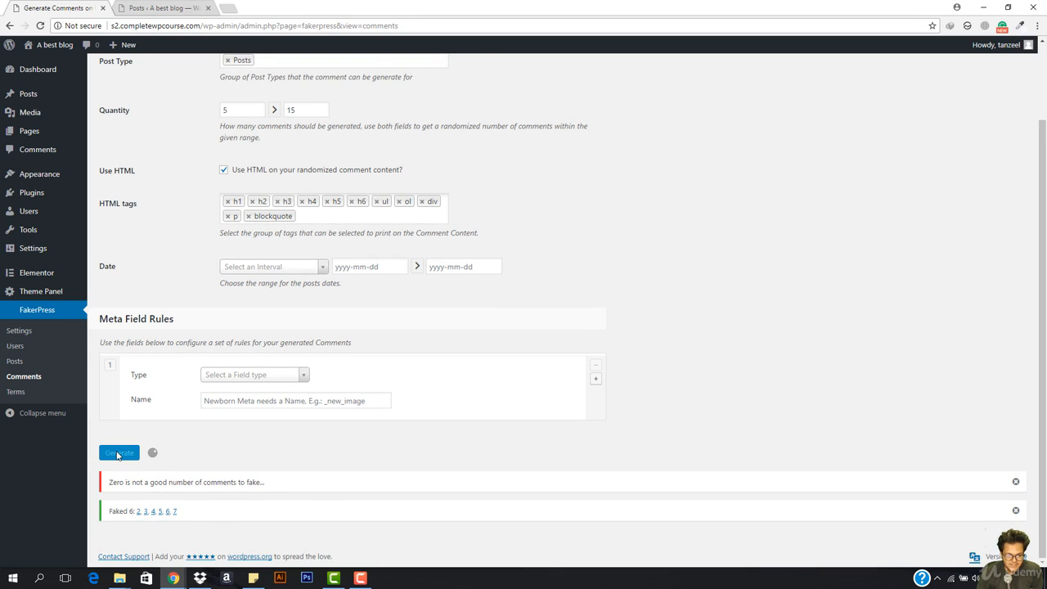
click(119, 454)
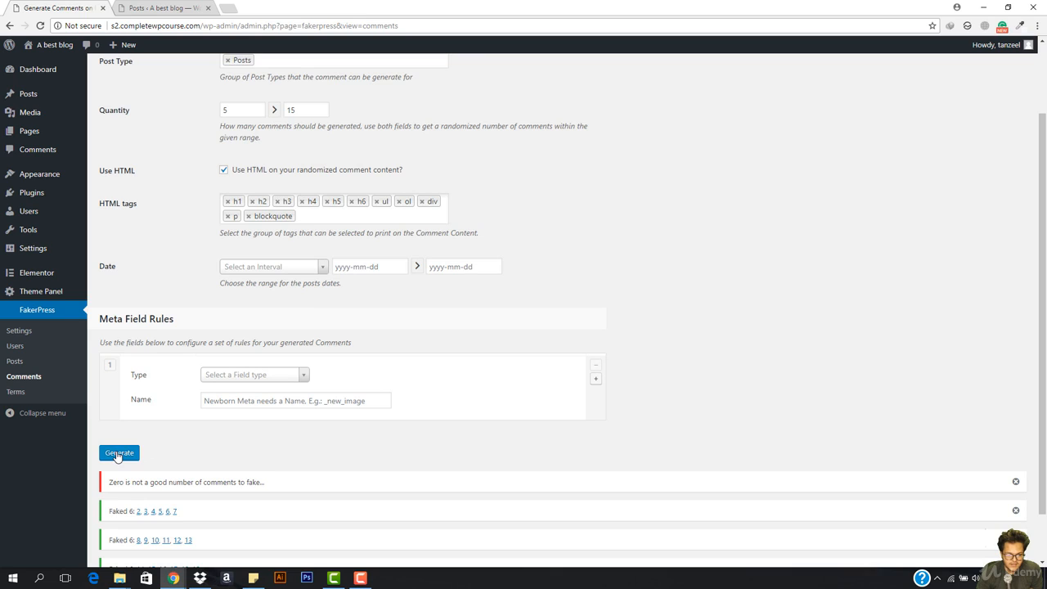
click(118, 455)
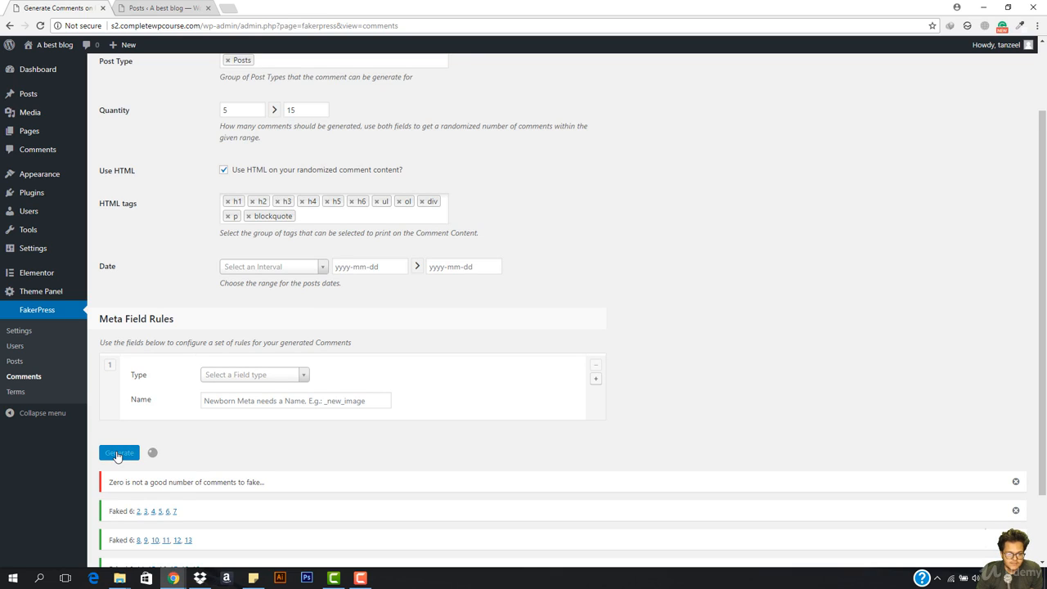
click(117, 454)
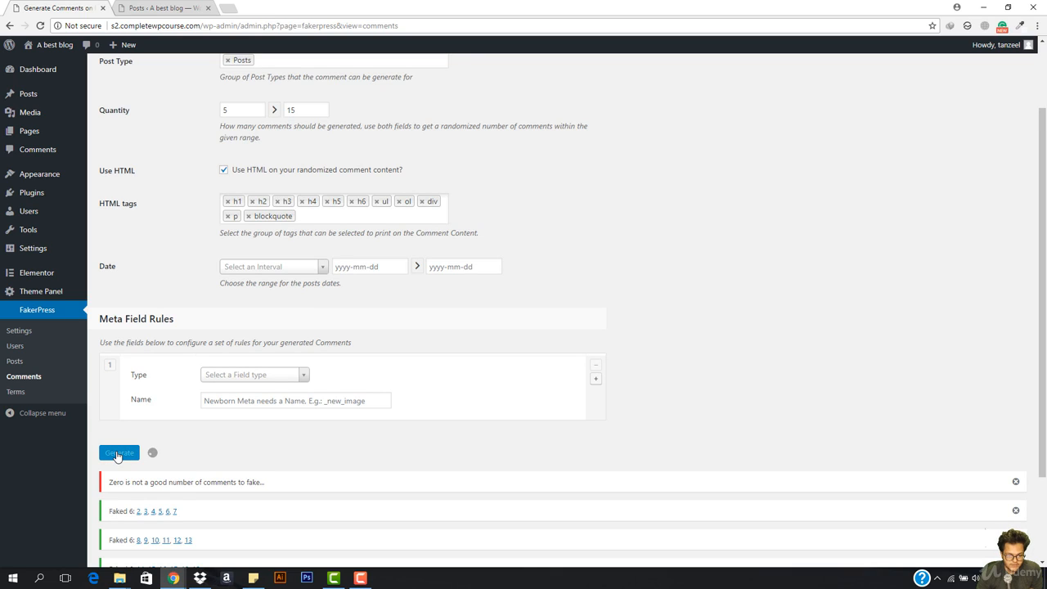
click(117, 454)
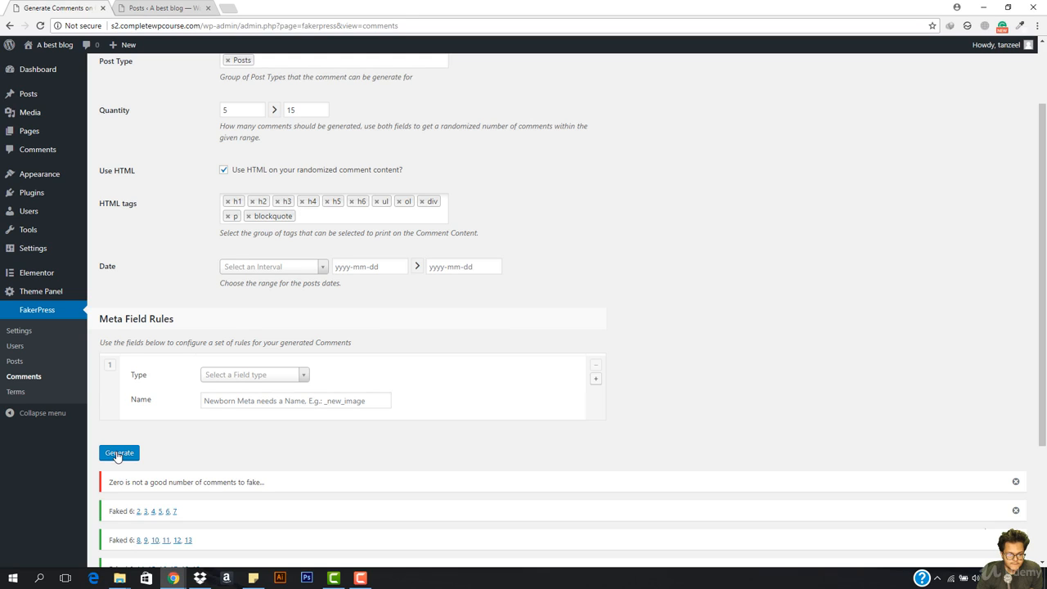
click(117, 454)
click(117, 454)
scroll(231, 435, down, 3)
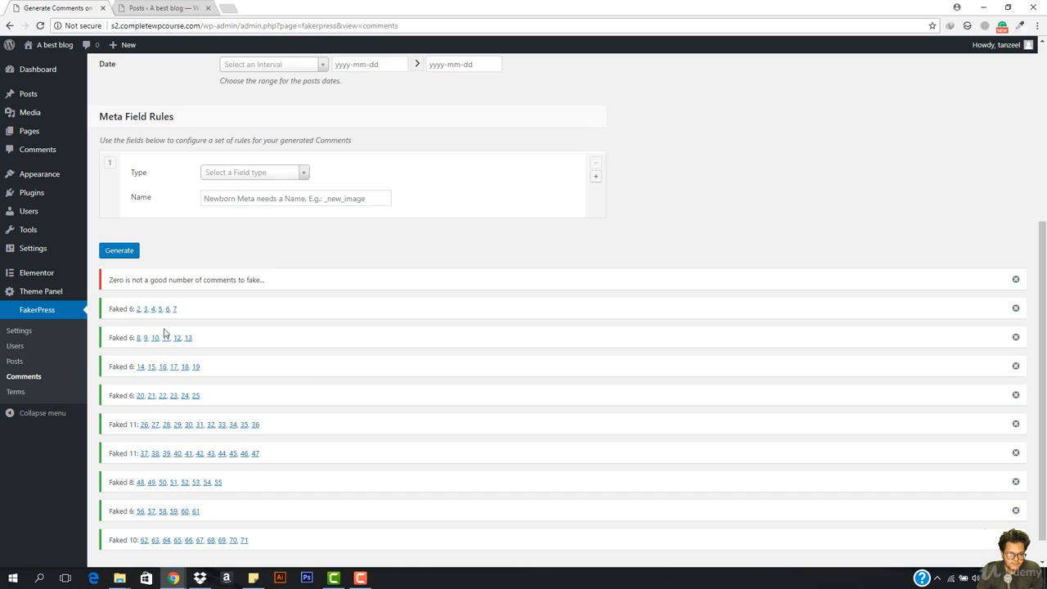
scroll(170, 340, up, 4)
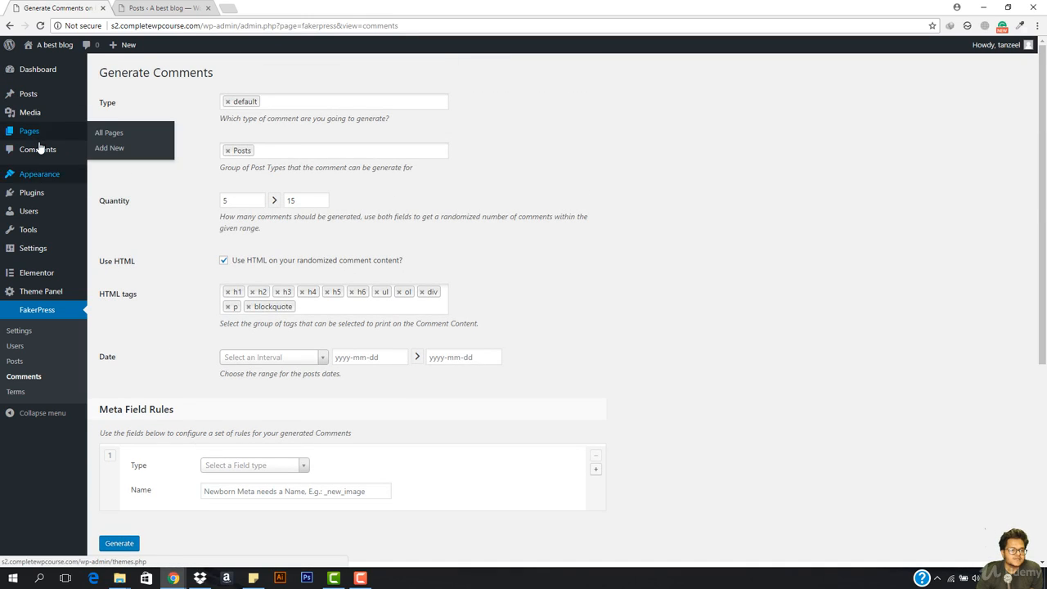
- Scroll the admin Comments list of 71 items, then visit the blog's front page
click(38, 148)
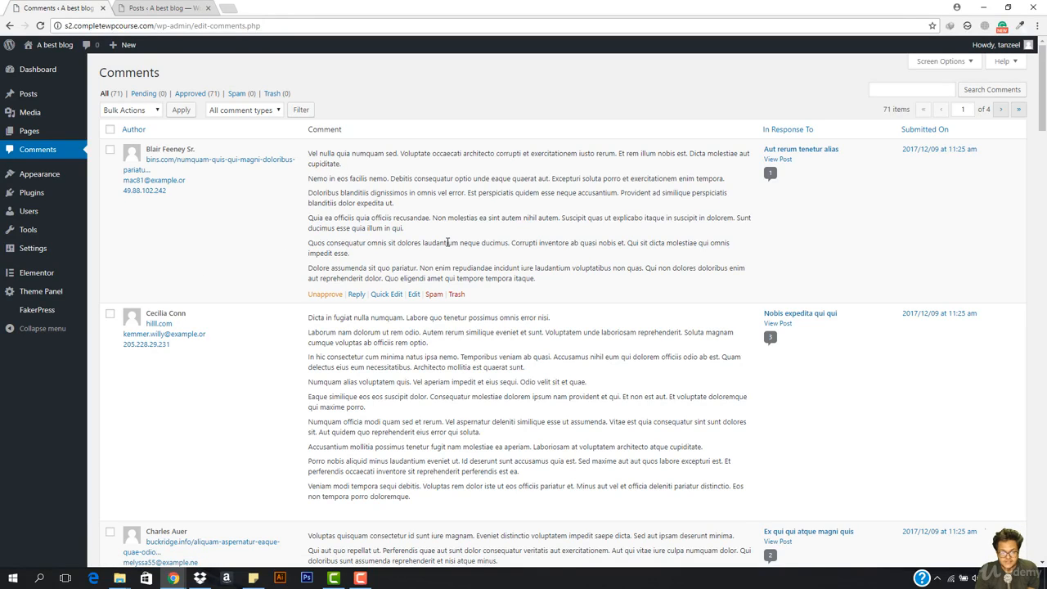
scroll(447, 242, down, 1)
scroll(447, 241, down, 4)
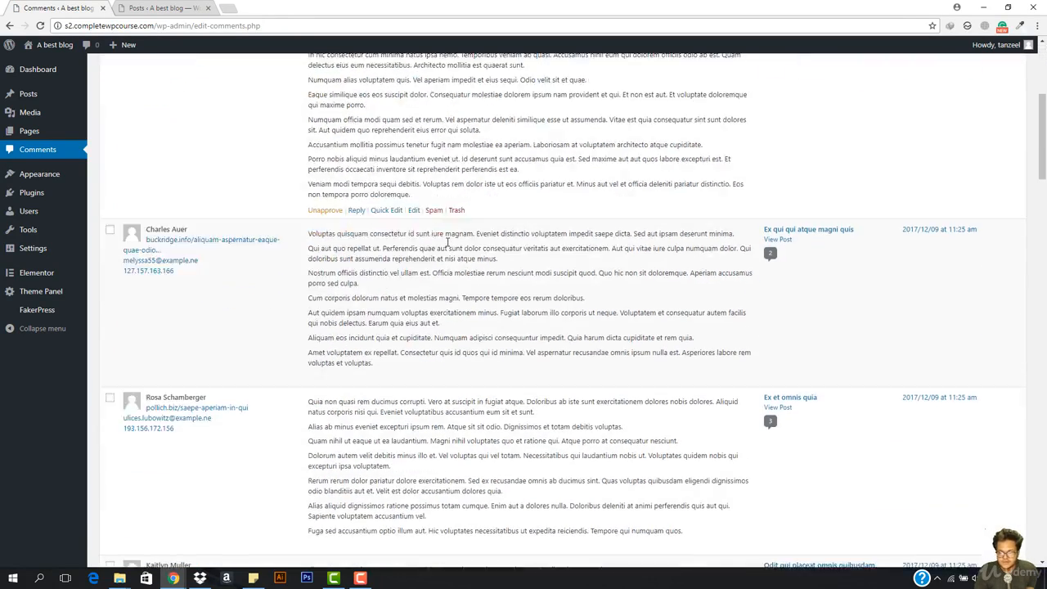
scroll(3, 92, up, 1)
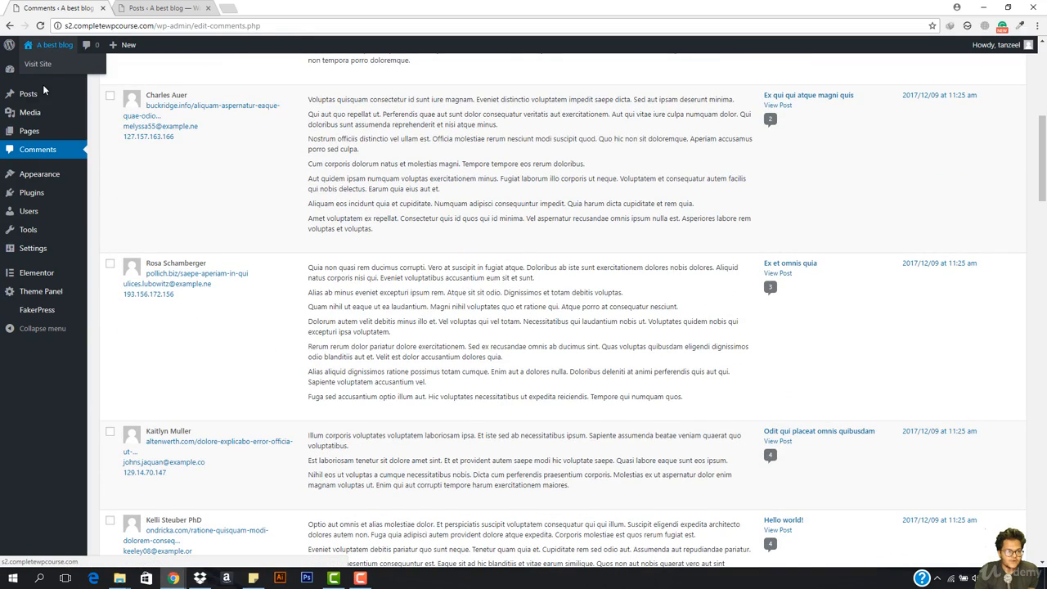
mouse_move(47, 47)
click(45, 67)
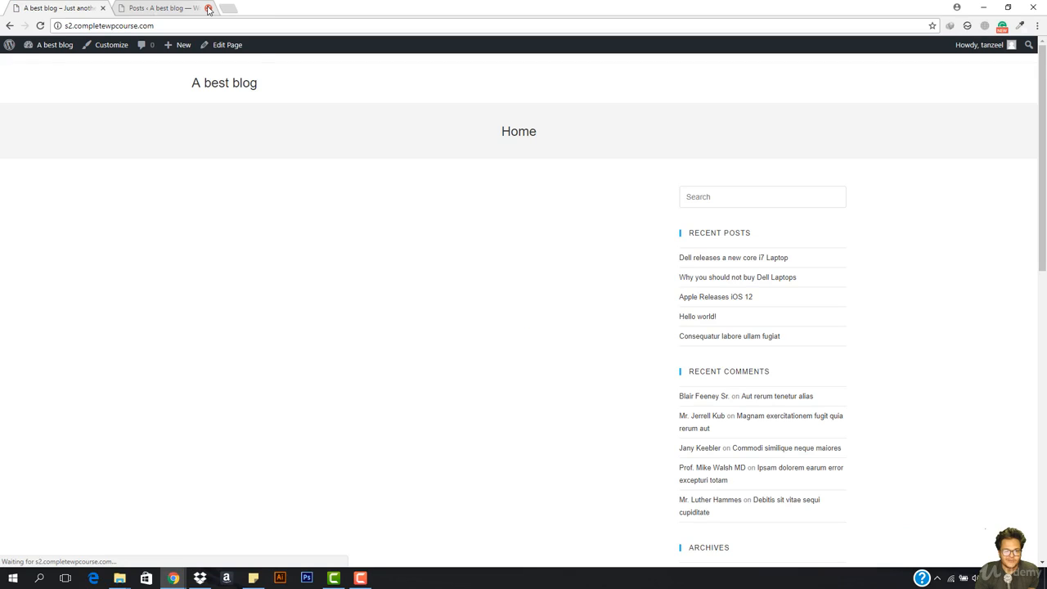
- Close the extra Posts tab and load the front-end /all-posts page
click(209, 8)
click(254, 24)
click(254, 25)
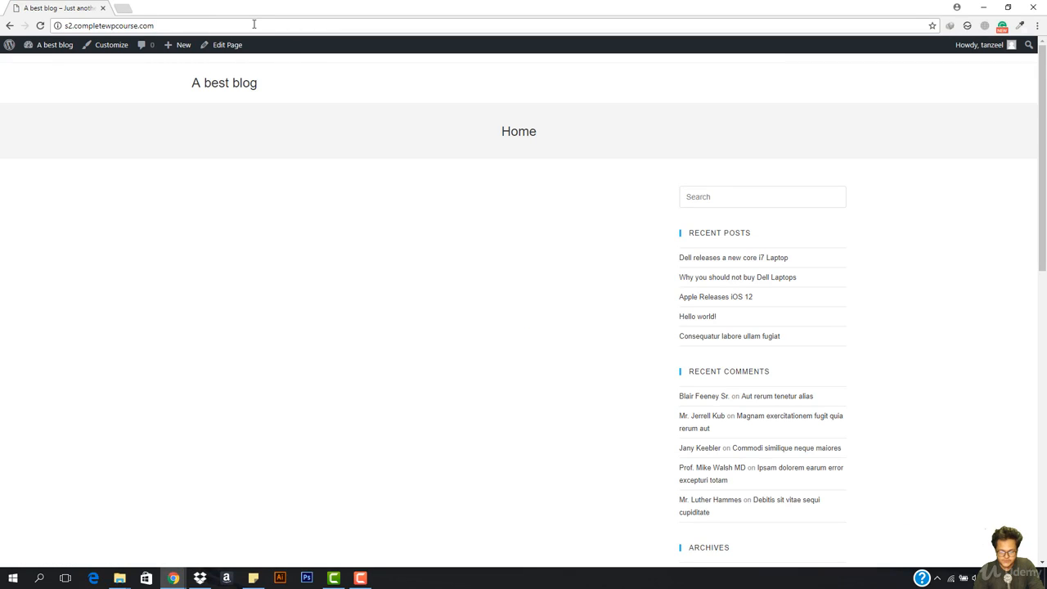
text(/al)
key(Return)
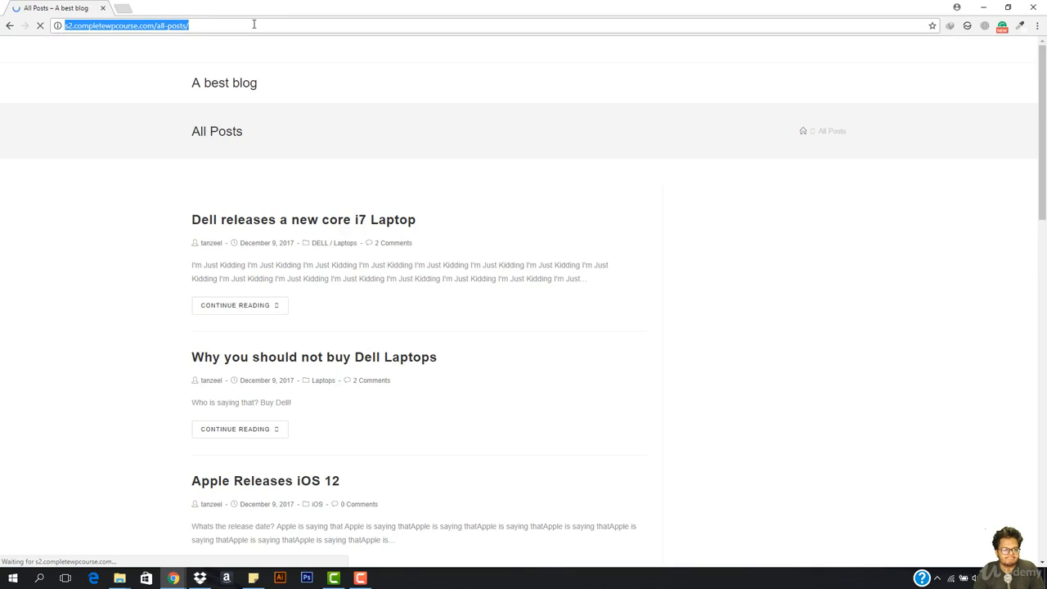
- Scroll through the fake posts listing, then jump to page 4 and scroll it
scroll(56, 227, down, 2)
scroll(55, 227, down, 3)
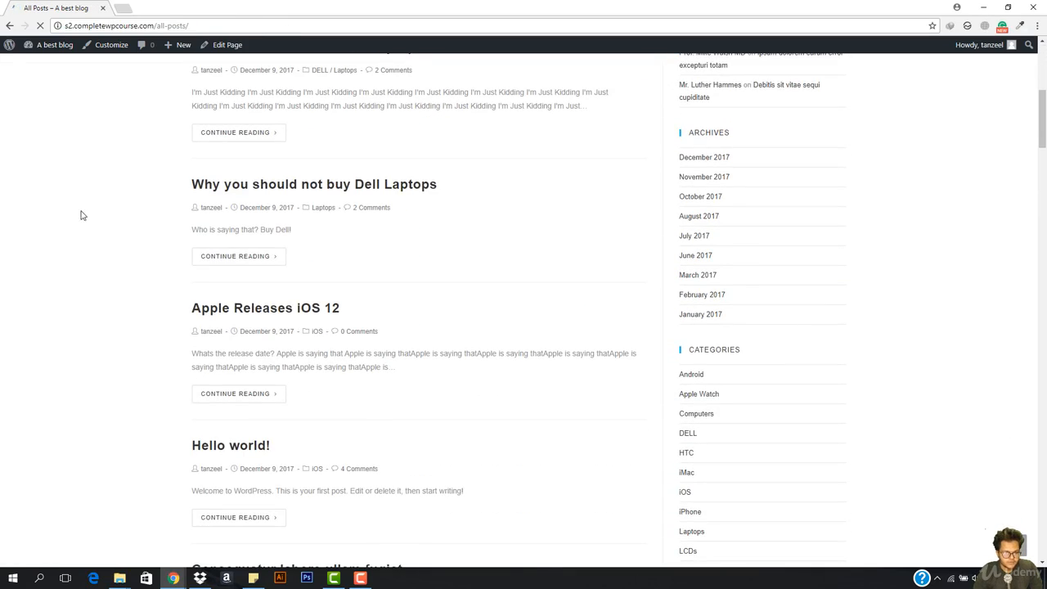
scroll(335, 204, down, 3)
scroll(273, 269, down, 15)
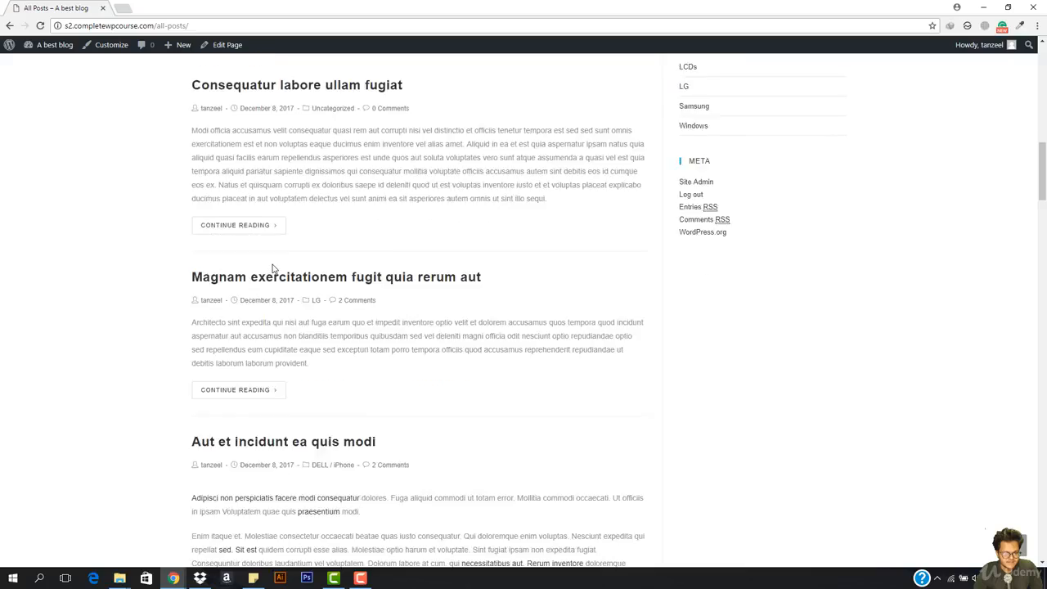
scroll(274, 270, down, 4)
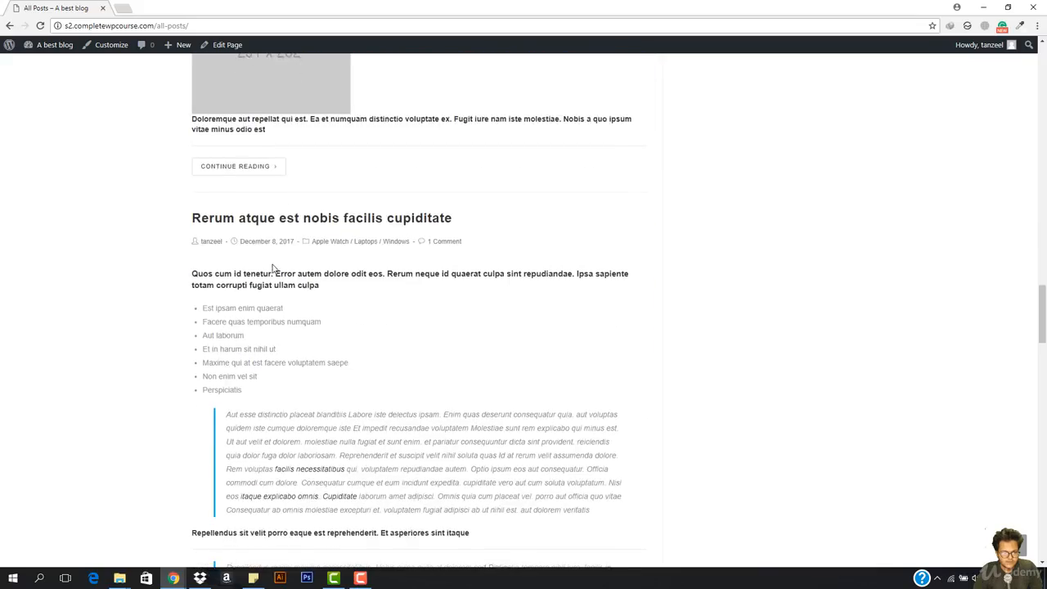
scroll(273, 270, up, 3)
scroll(265, 310, down, 4)
scroll(264, 310, down, 15)
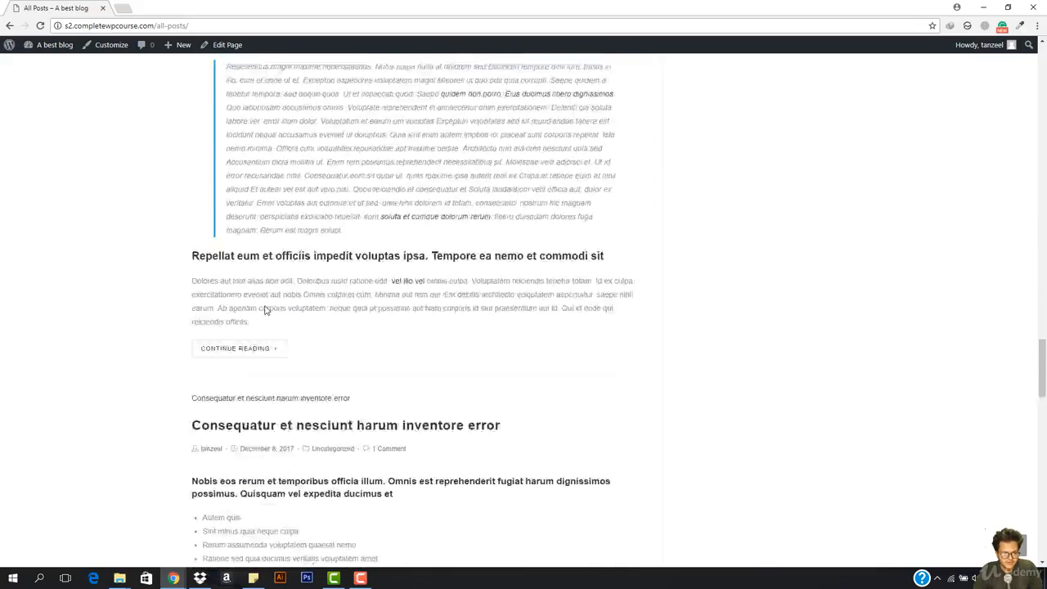
scroll(264, 309, down, 1)
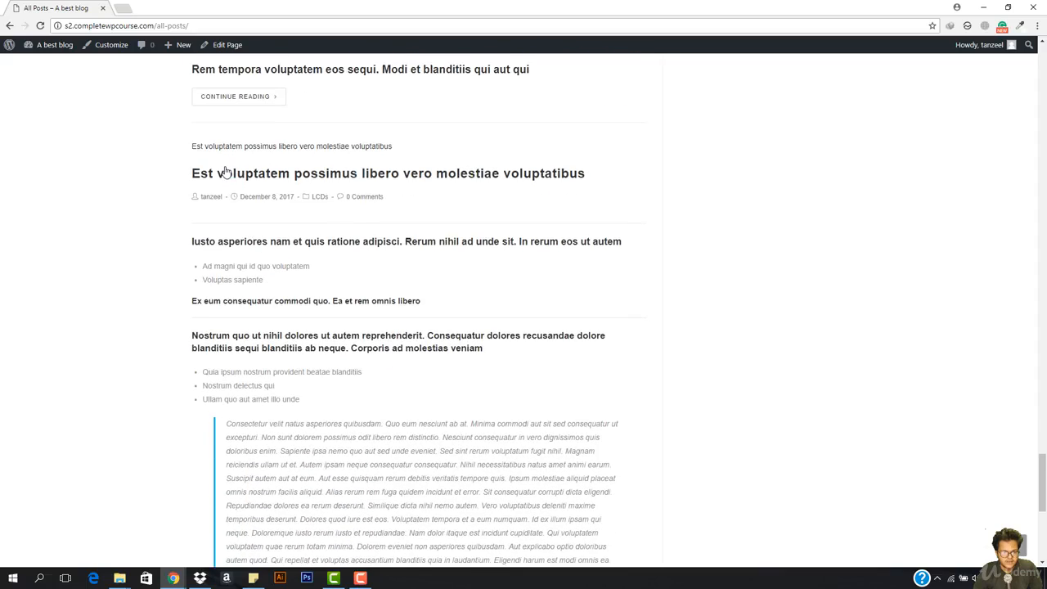
scroll(283, 251, down, 4)
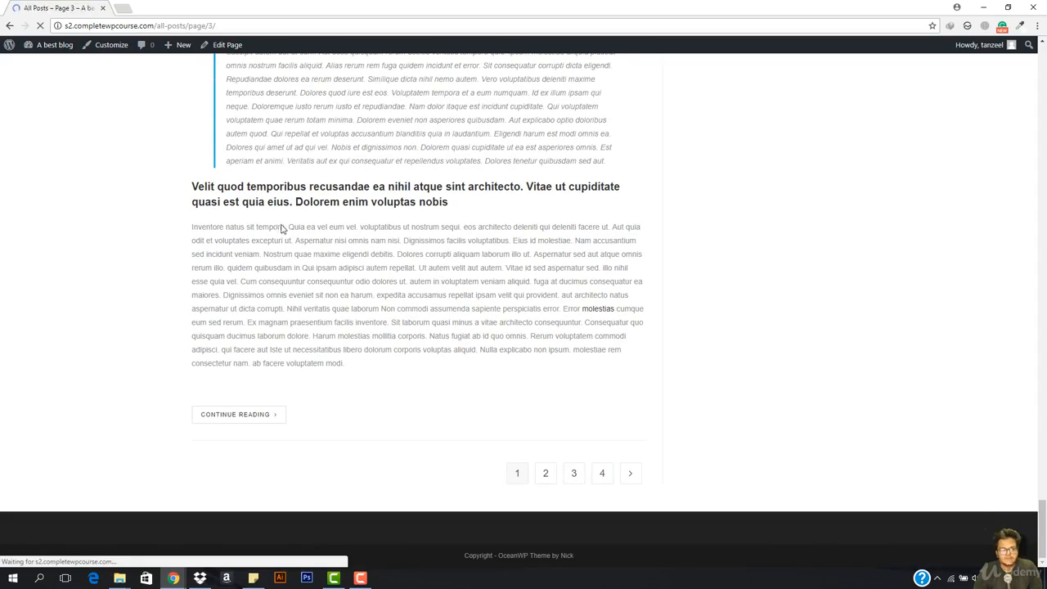
scroll(342, 243, down, 3)
scroll(341, 245, down, 6)
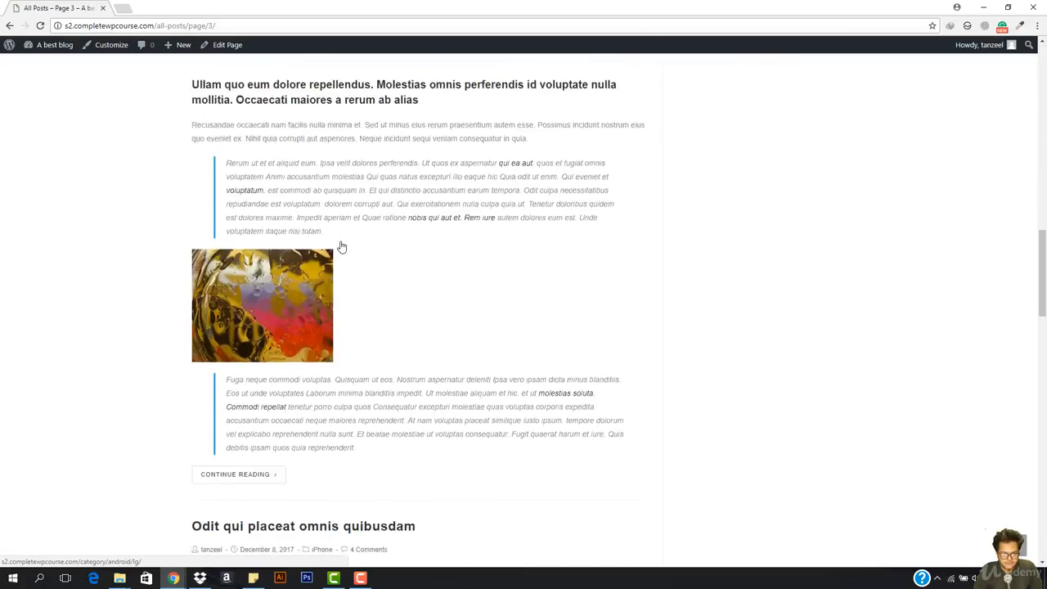
scroll(246, 260, up, 1)
scroll(246, 259, down, 15)
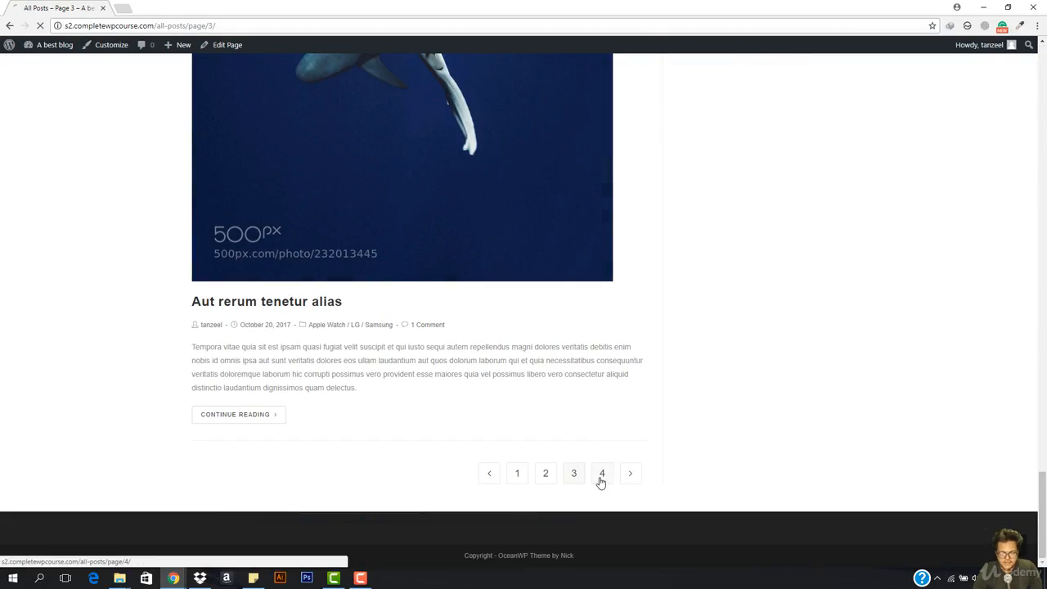
click(602, 475)
scroll(312, 320, down, 3)
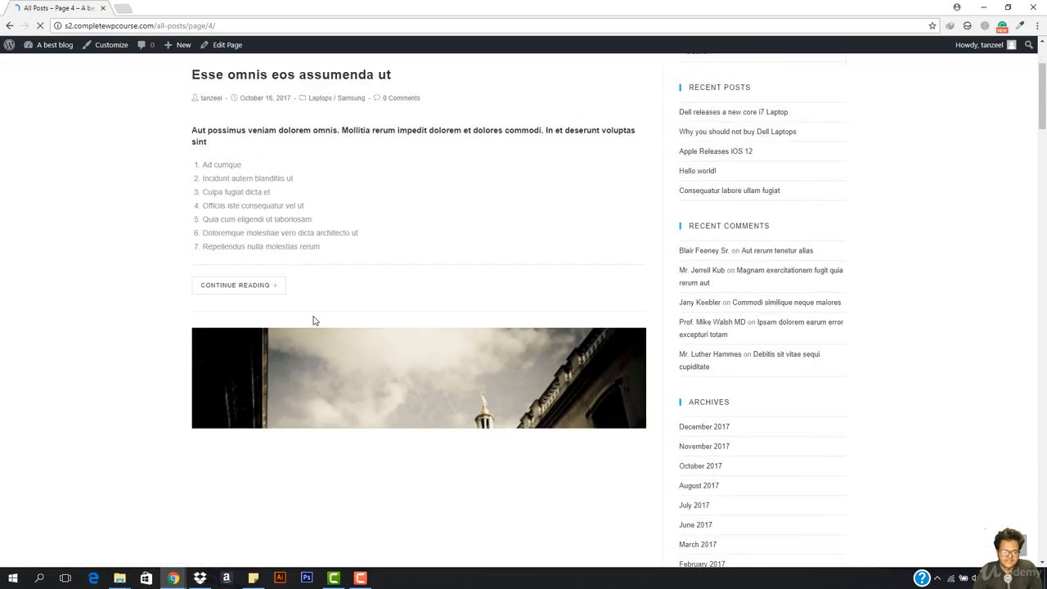
scroll(314, 321, down, 9)
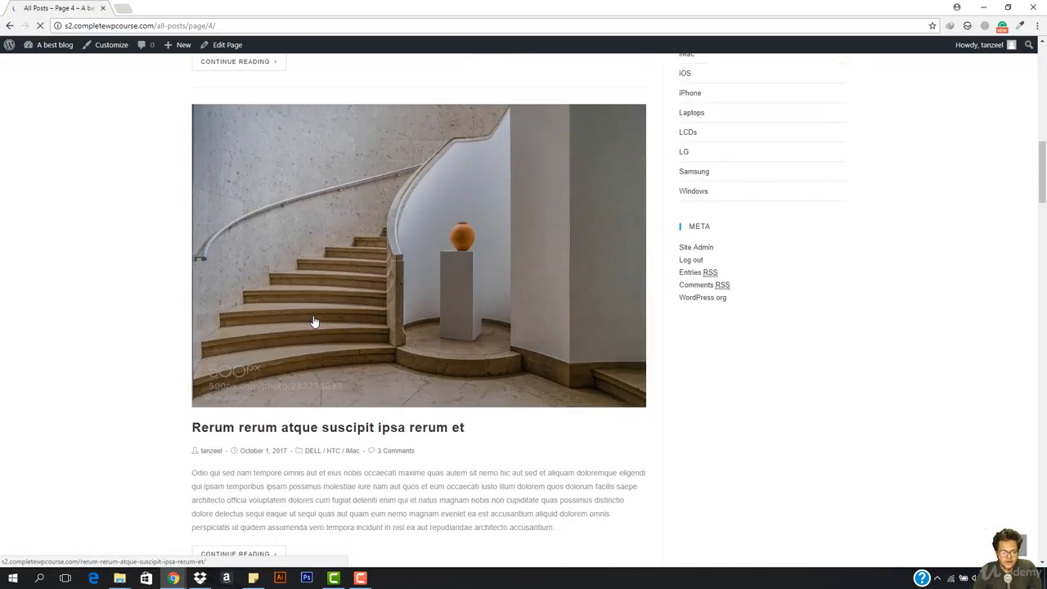
scroll(314, 321, down, 20)
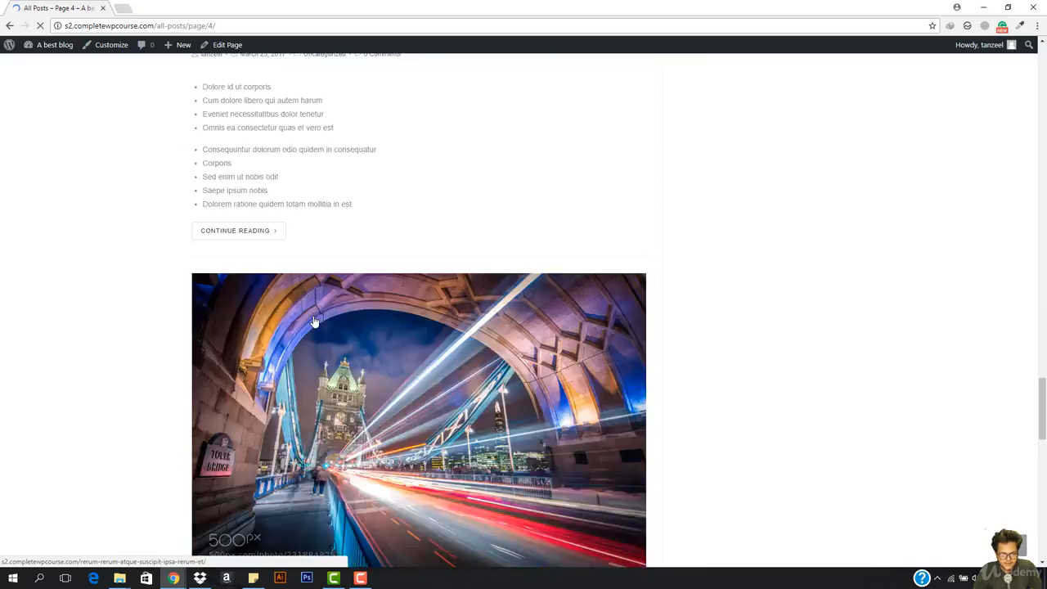
scroll(313, 321, down, 10)
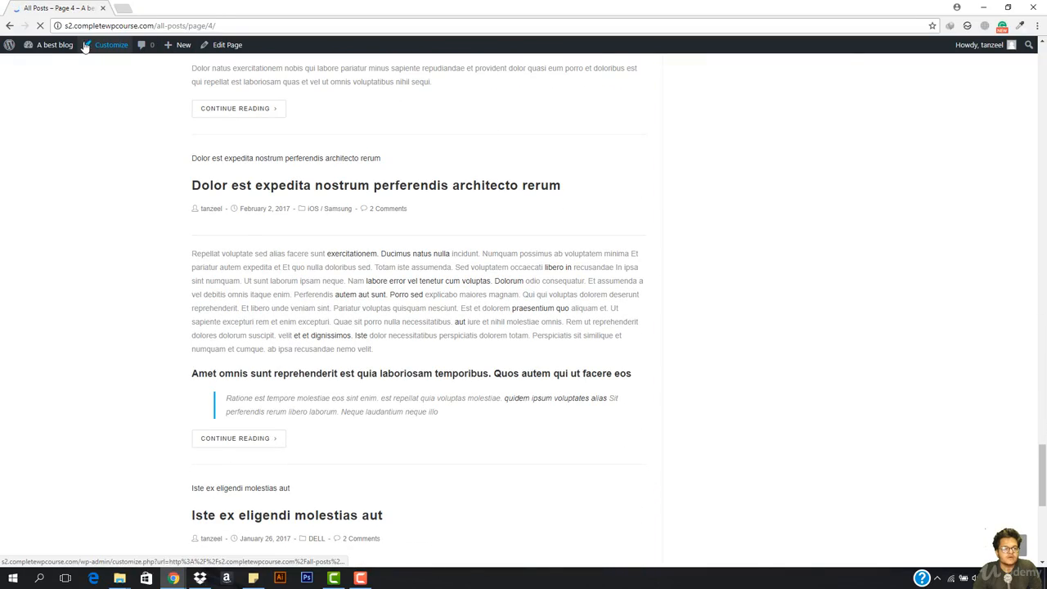
mouse_move(36, 50)
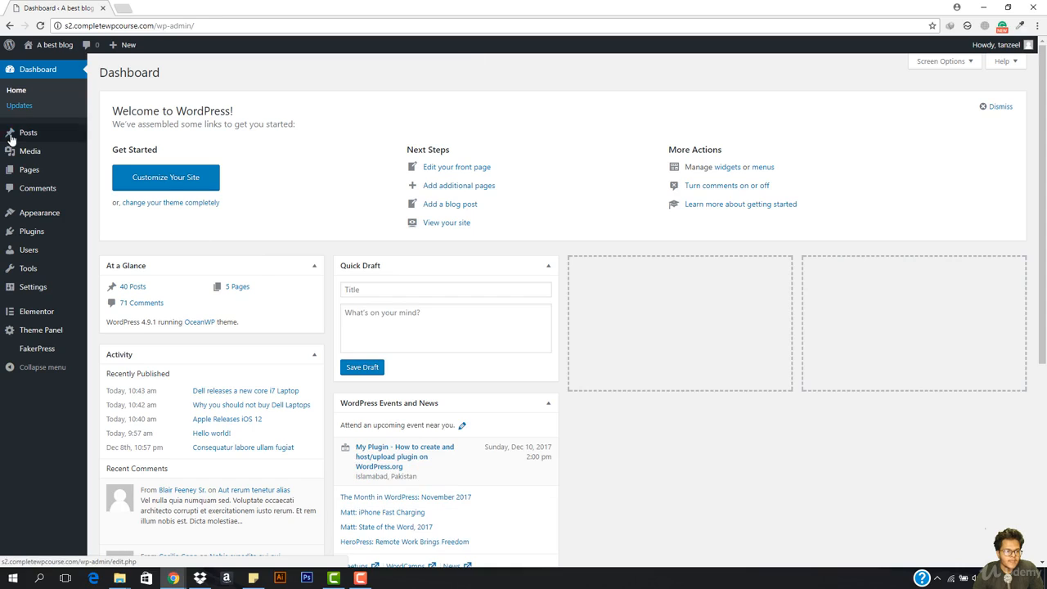
- Open the admin Posts list of 40 items and inspect its category and date filters
mouse_move(47, 139)
click(111, 138)
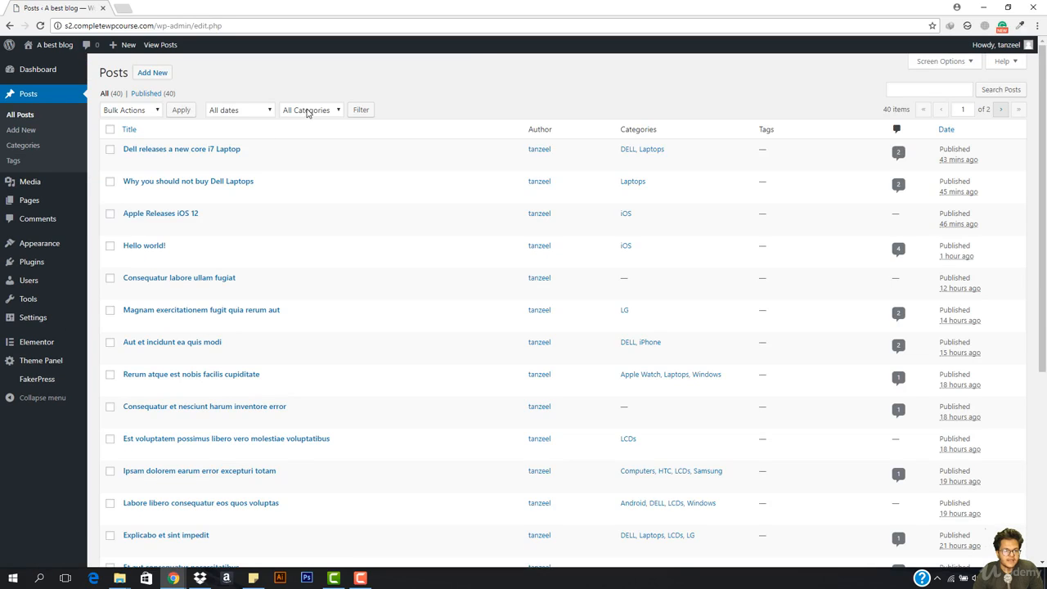
click(310, 110)
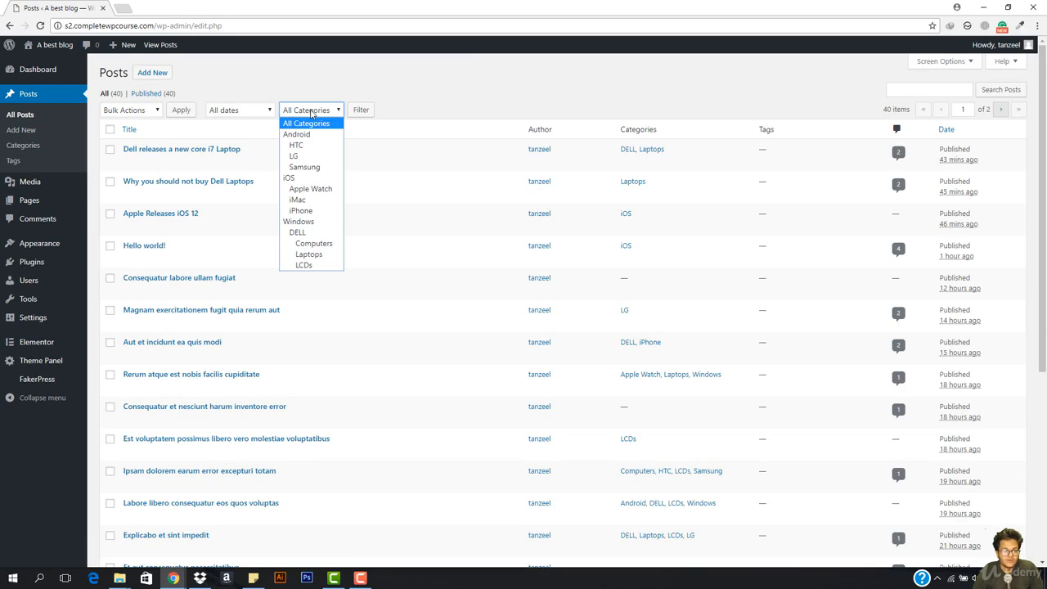
click(311, 113)
click(232, 109)
click(232, 110)
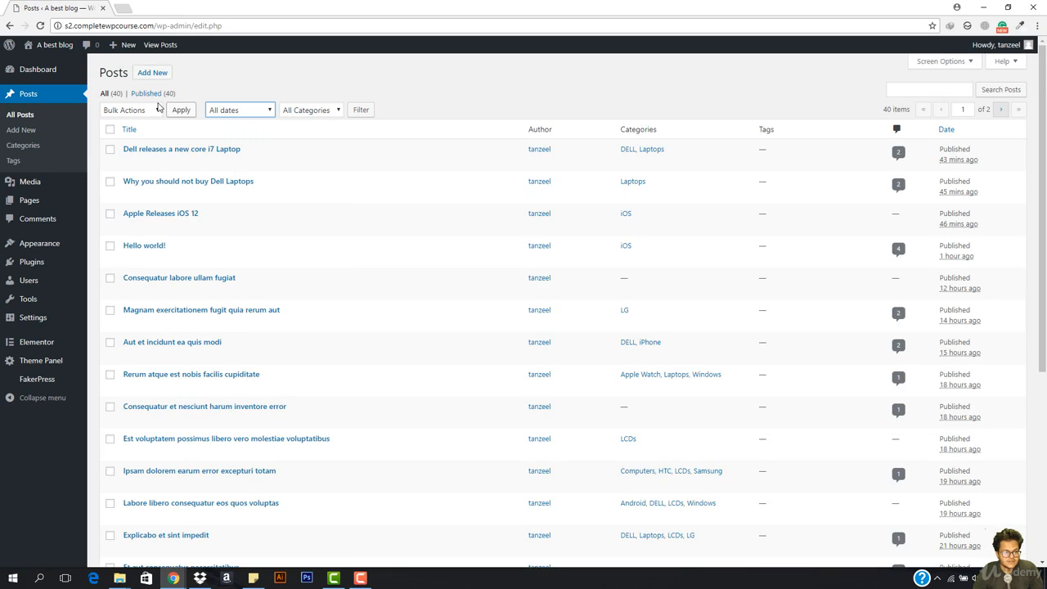
scroll(367, 264, down, 5)
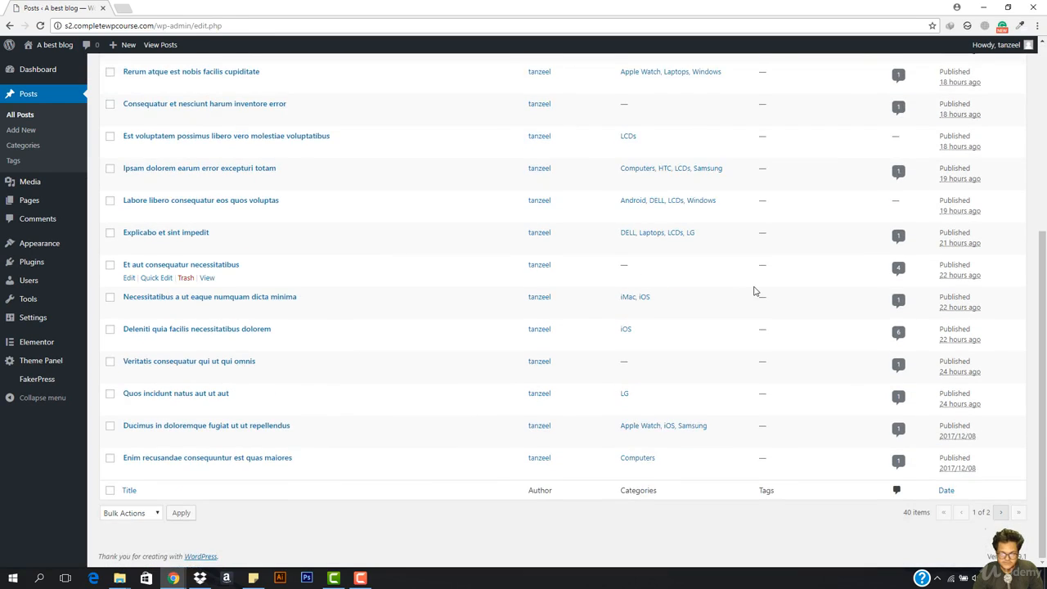
scroll(755, 246, up, 7)
scroll(299, 267, down, 7)
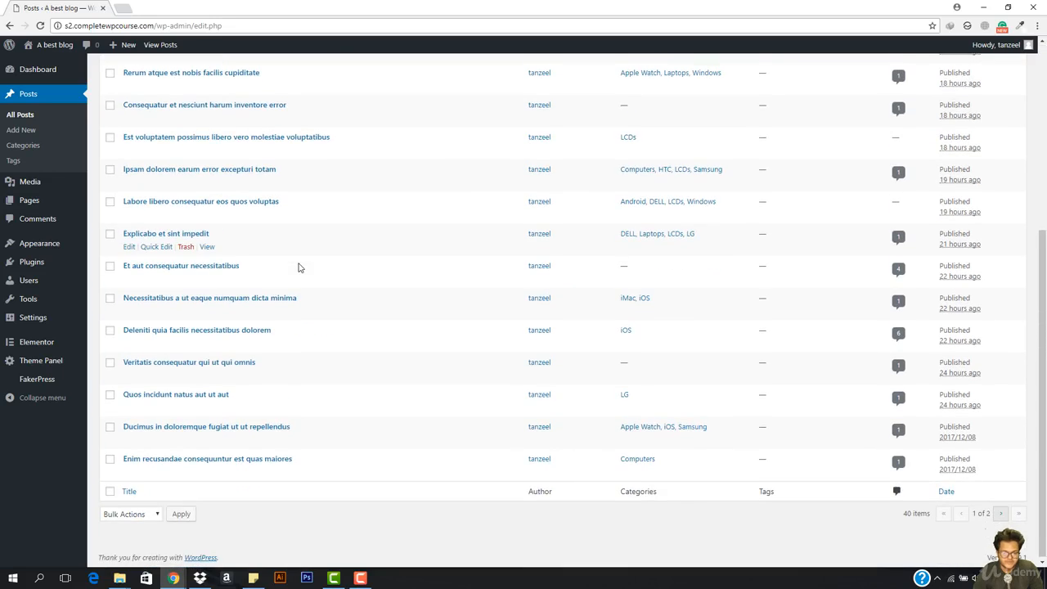
scroll(297, 267, up, 7)
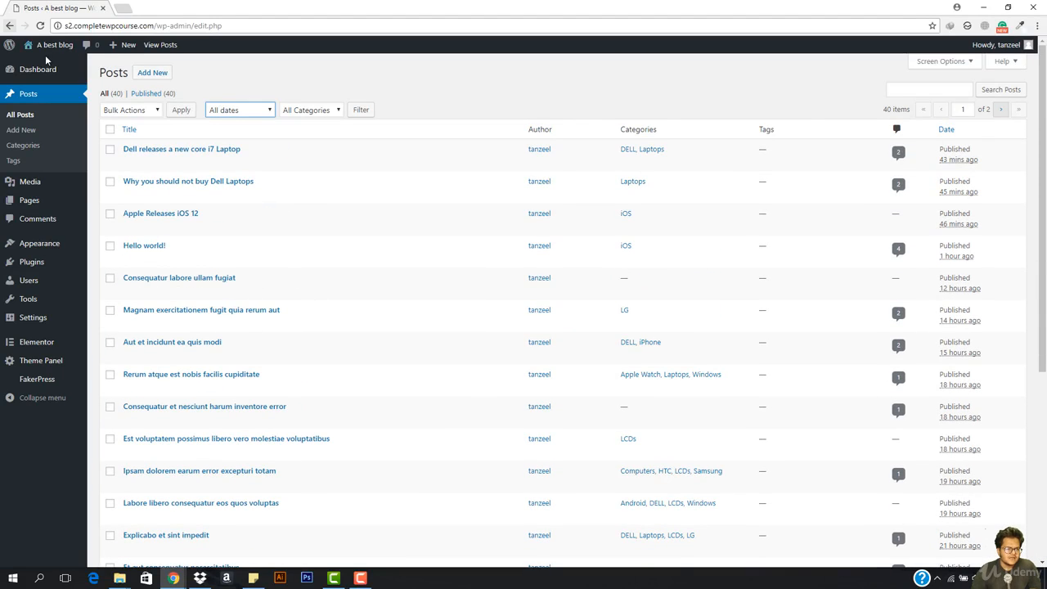
mouse_move(53, 47)
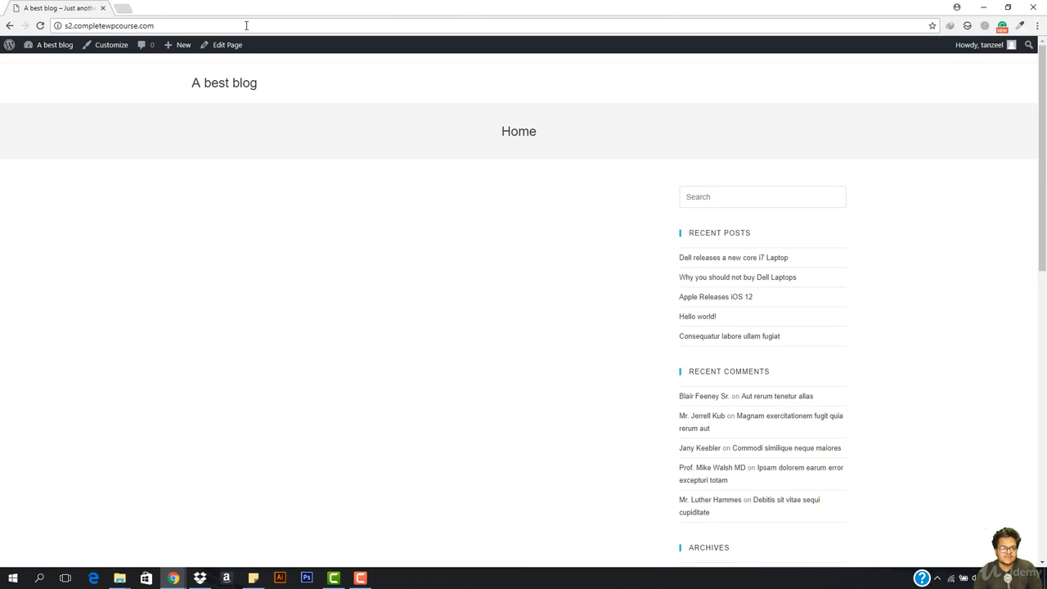
- Load the blog's /all-posts page and scroll down to its pagination row
click(289, 25)
click(289, 26)
text(/al)
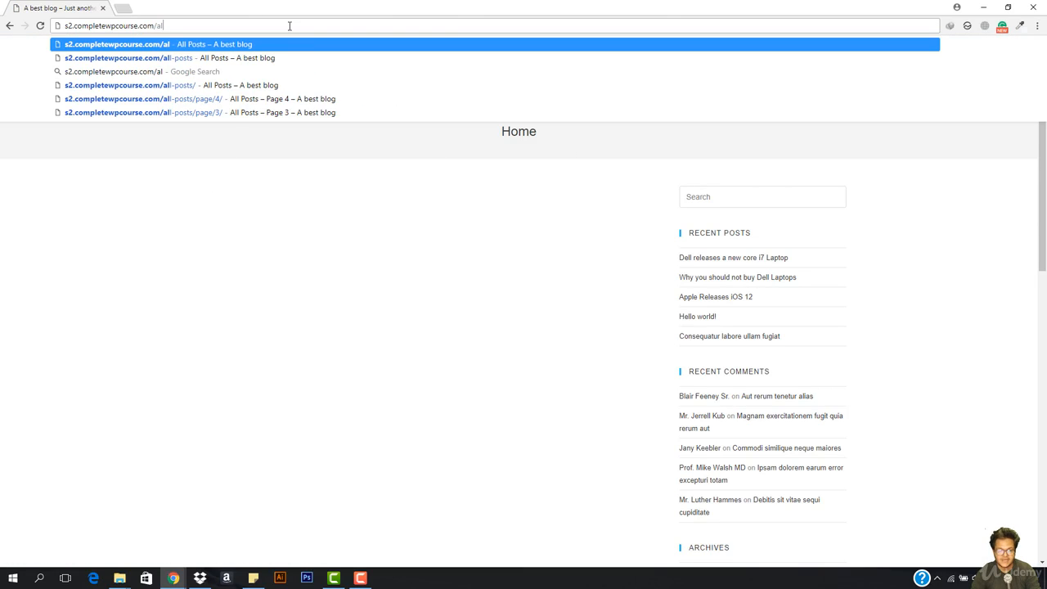
text(l-posts)
key(Return)
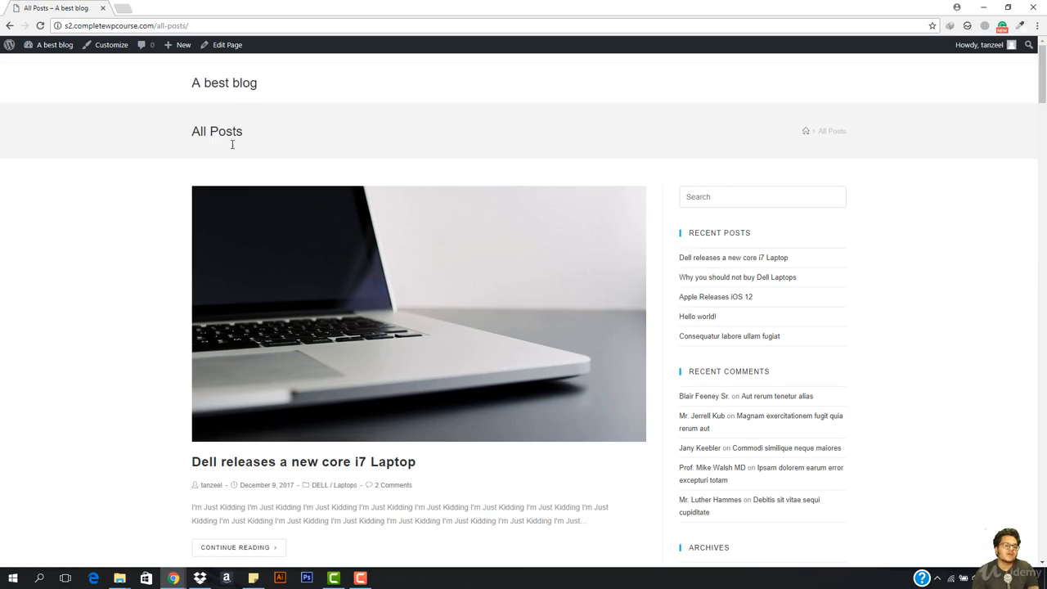
scroll(231, 147, down, 6)
scroll(286, 260, down, 15)
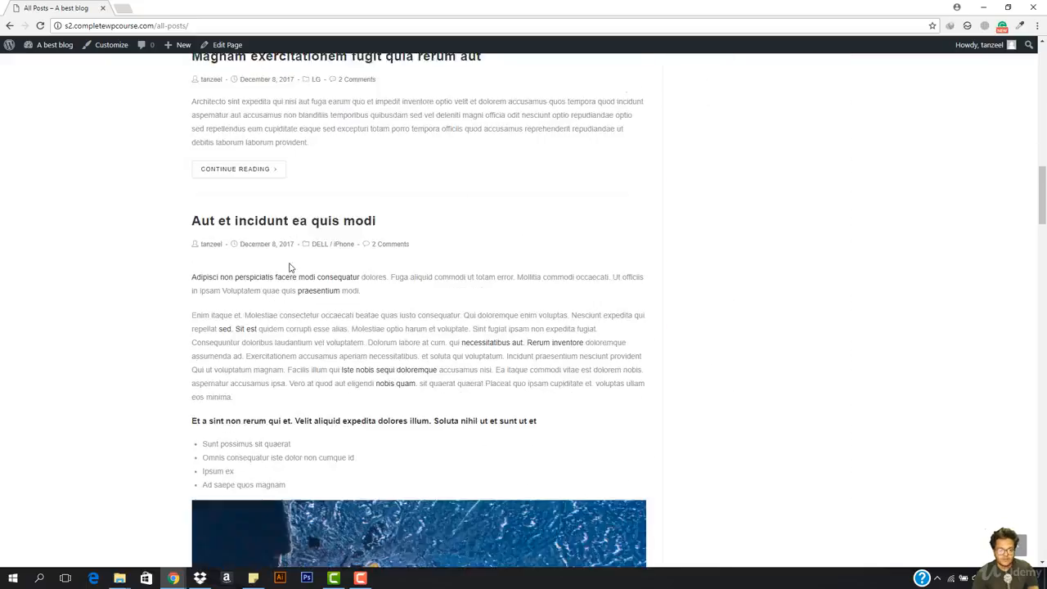
scroll(289, 267, down, 15)
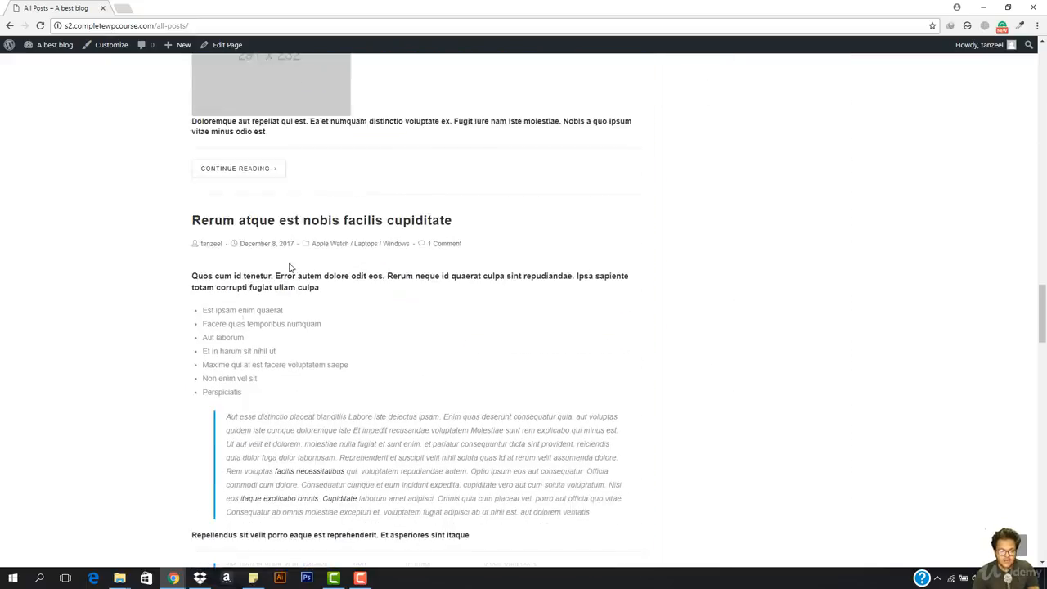
scroll(289, 267, down, 15)
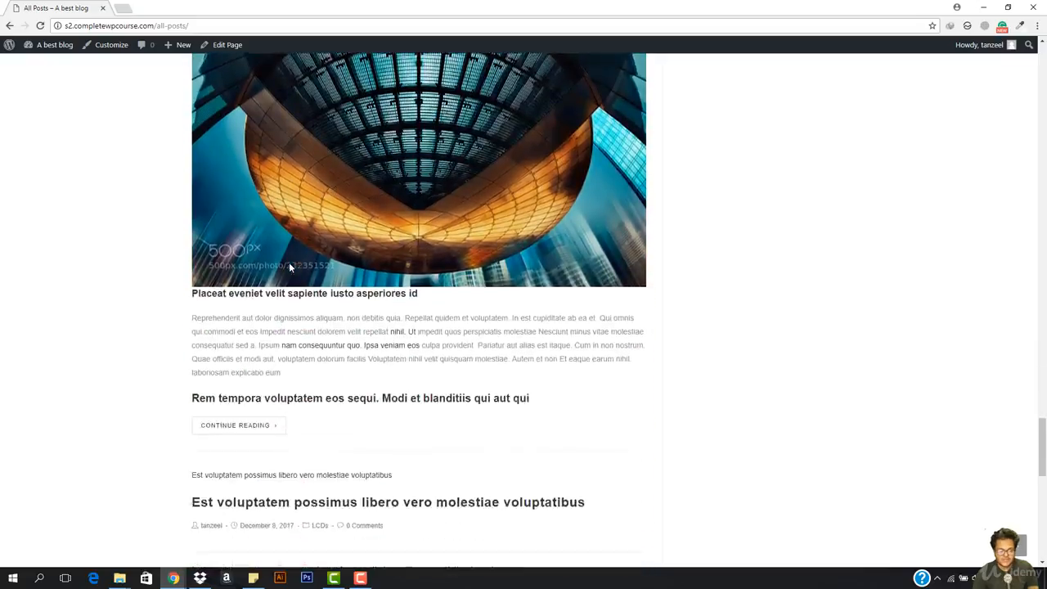
scroll(268, 164, up, 7)
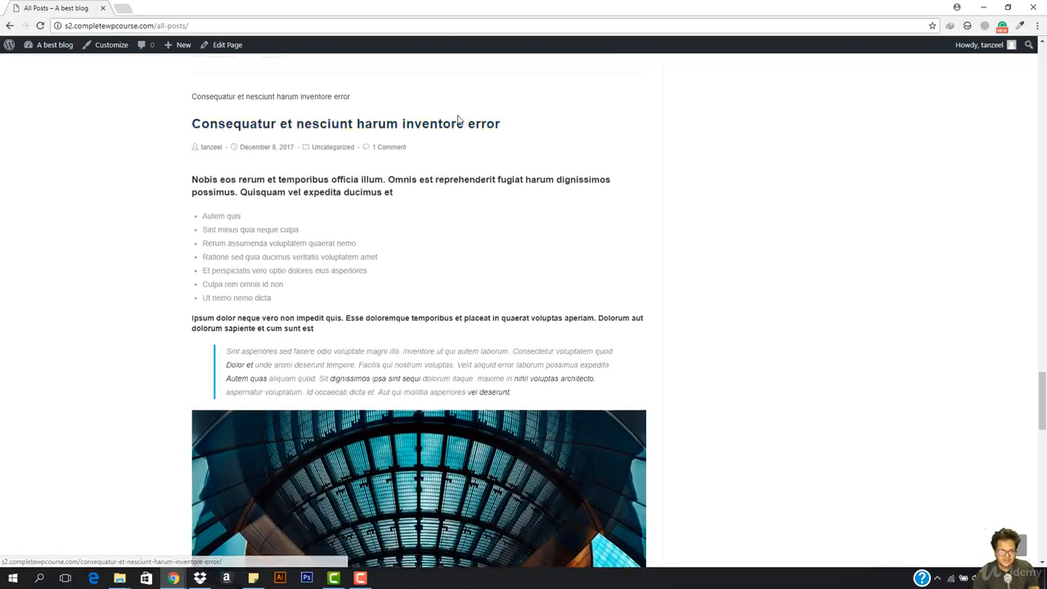
scroll(262, 285, down, 8)
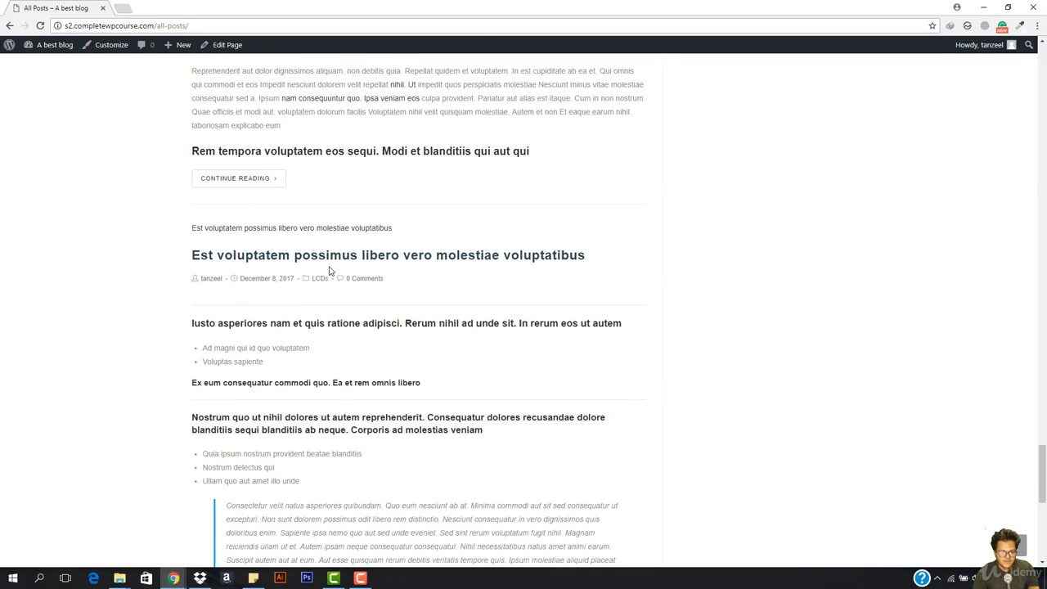
scroll(414, 257, down, 2)
scroll(414, 257, down, 10)
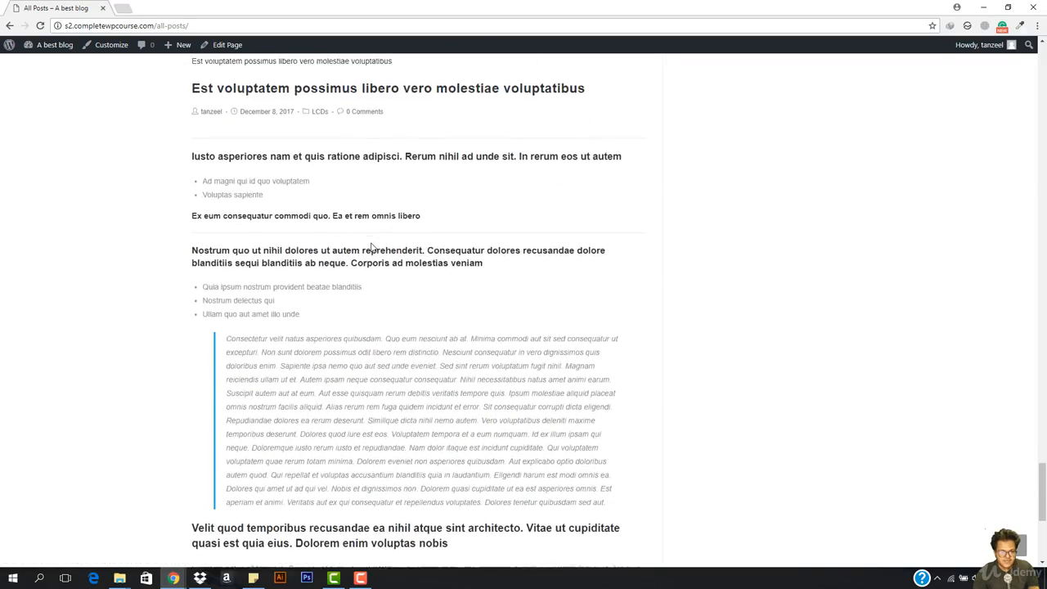
scroll(338, 256, down, 1)
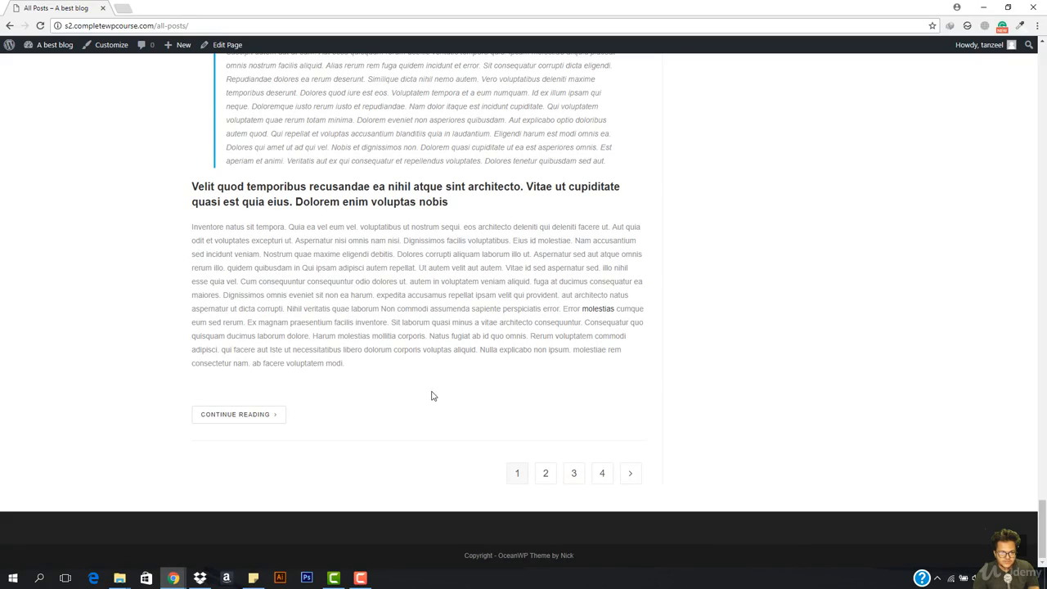
- Go to page 2 of the posts listing and scroll through it
click(546, 482)
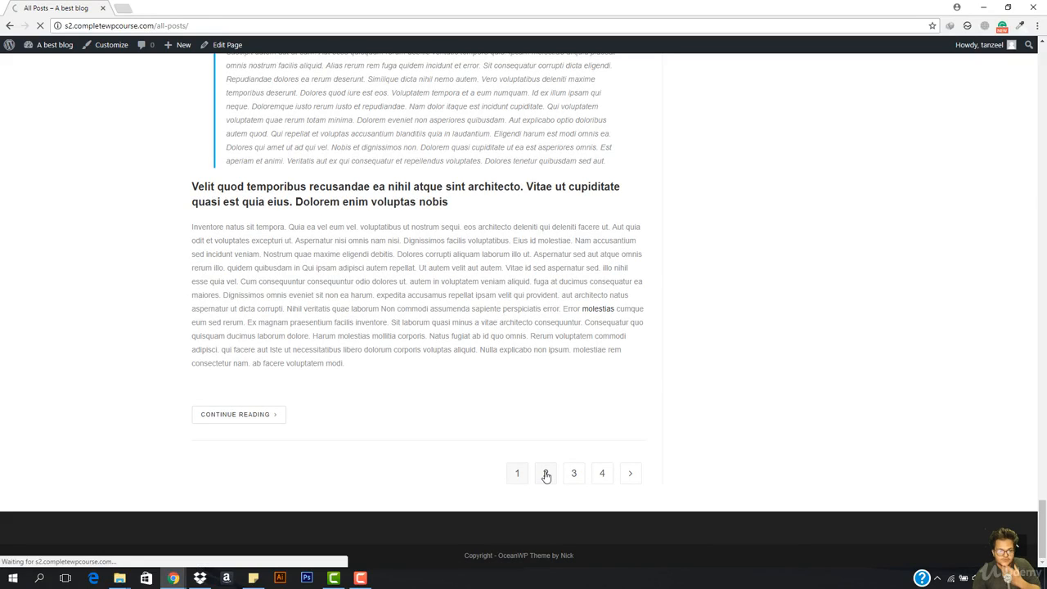
scroll(283, 308, down, 15)
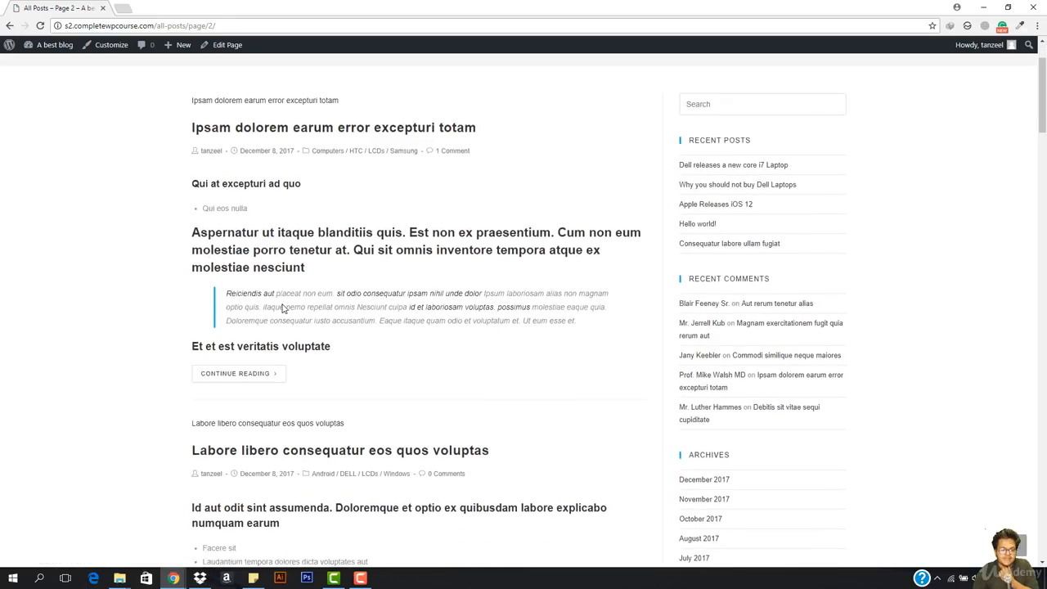
scroll(378, 357, down, 15)
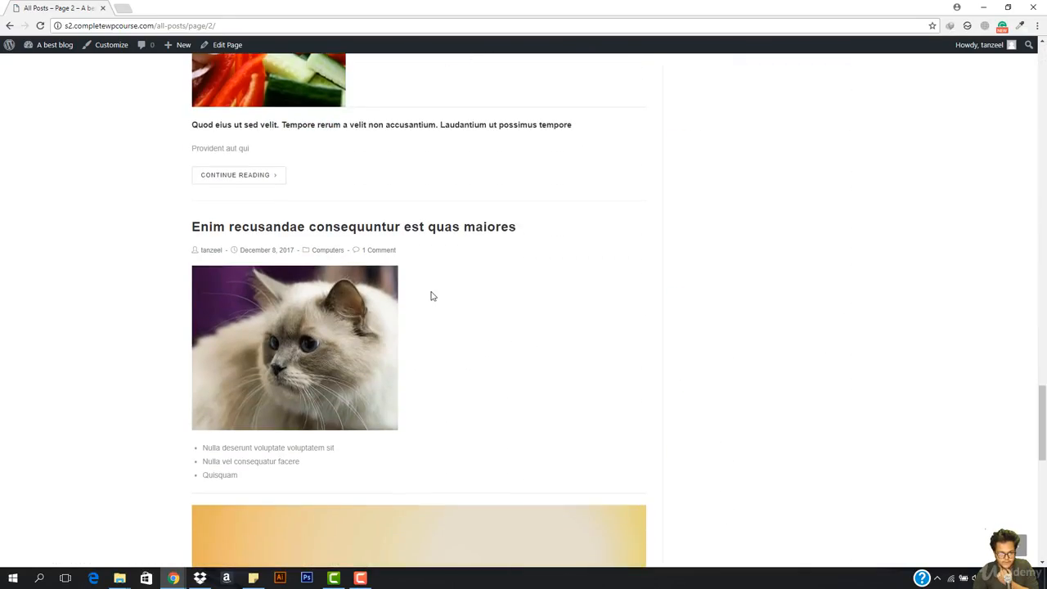
scroll(433, 296, down, 6)
scroll(348, 243, up, 3)
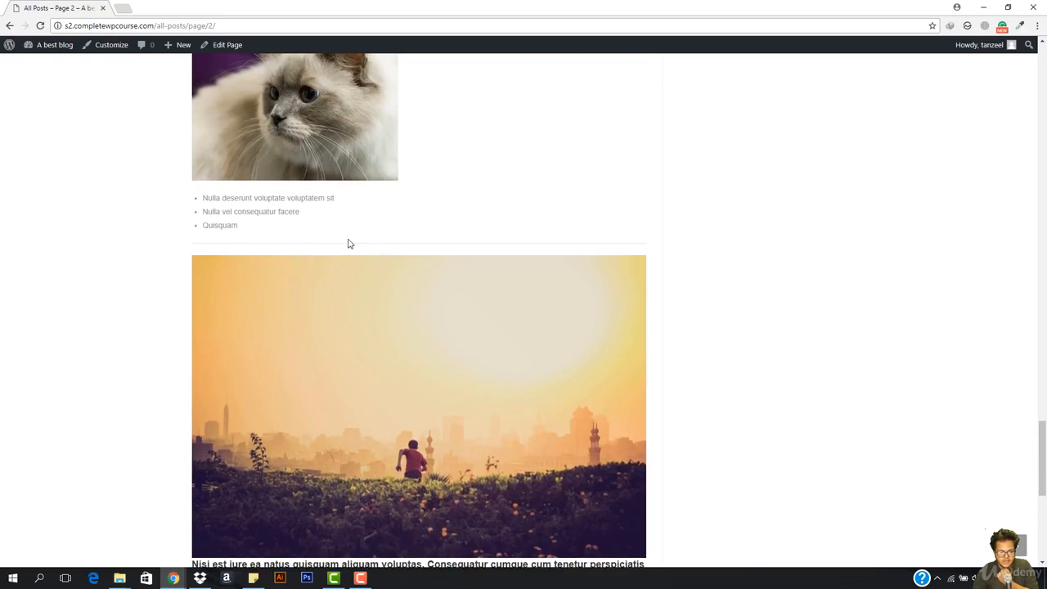
scroll(253, 205, up, 3)
- Read the 'Enim recusandae' post, view its Computers category archive, then return home
click(308, 230)
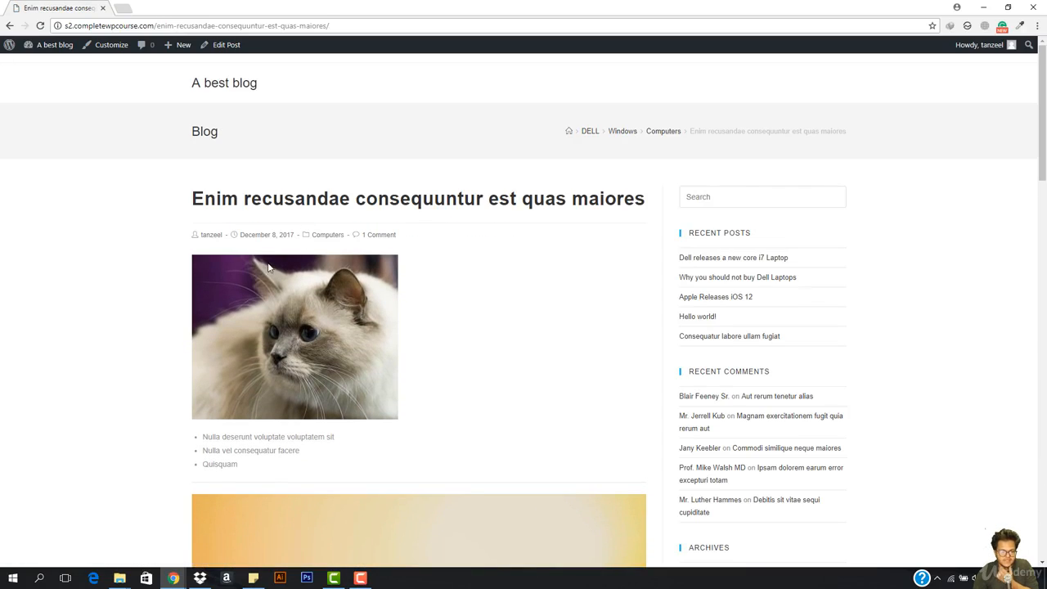
scroll(268, 270, down, 15)
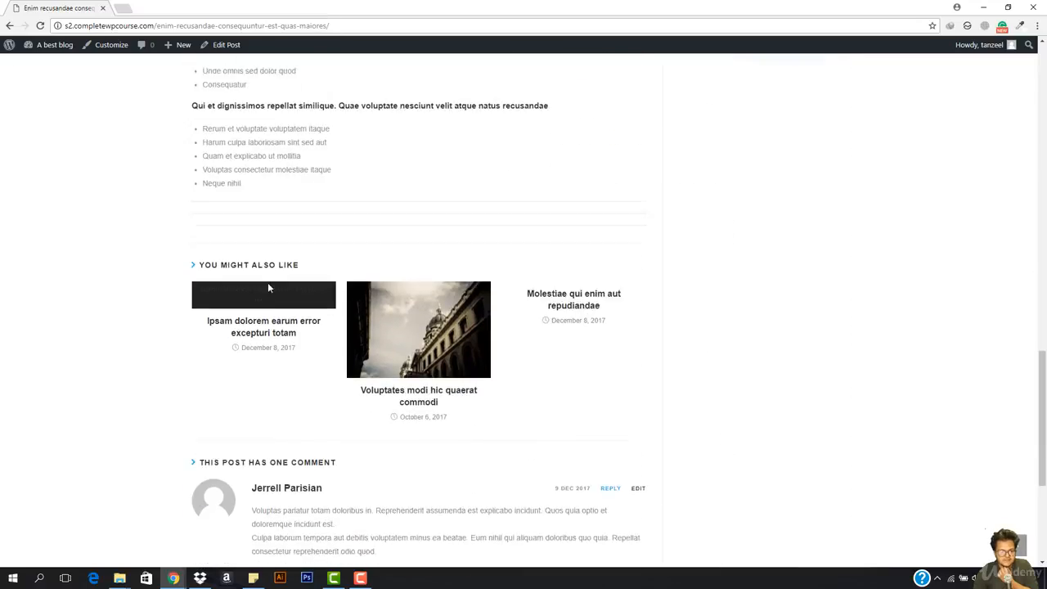
scroll(270, 285, down, 3)
scroll(423, 246, up, 3)
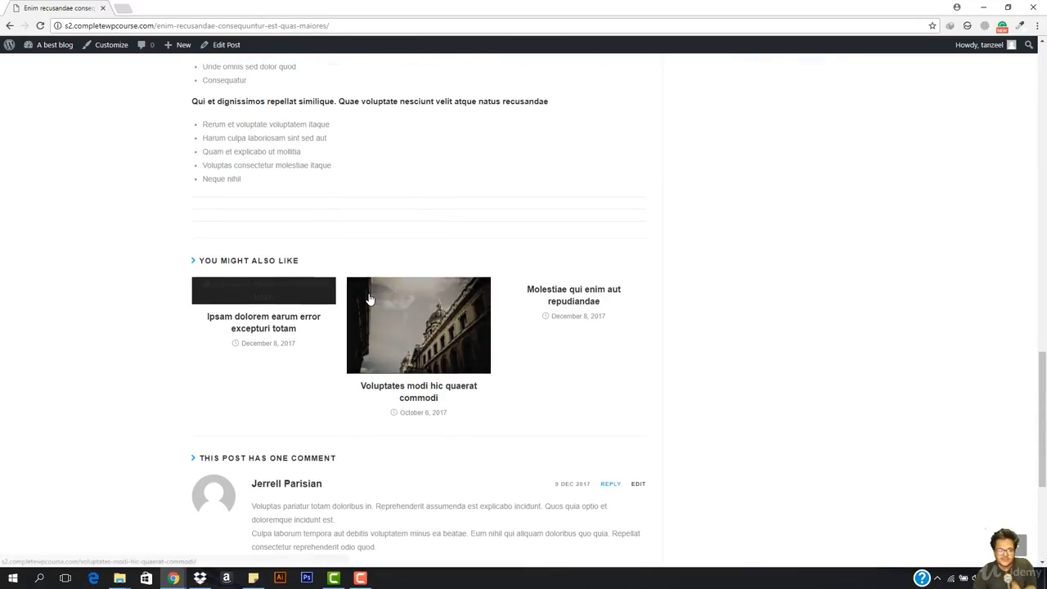
scroll(370, 299, up, 15)
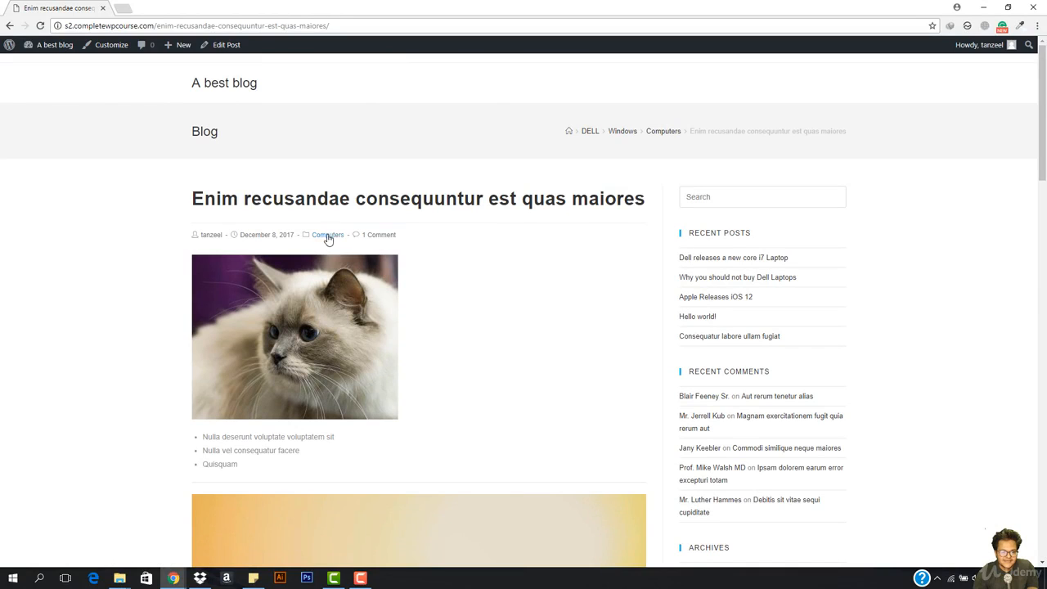
click(329, 236)
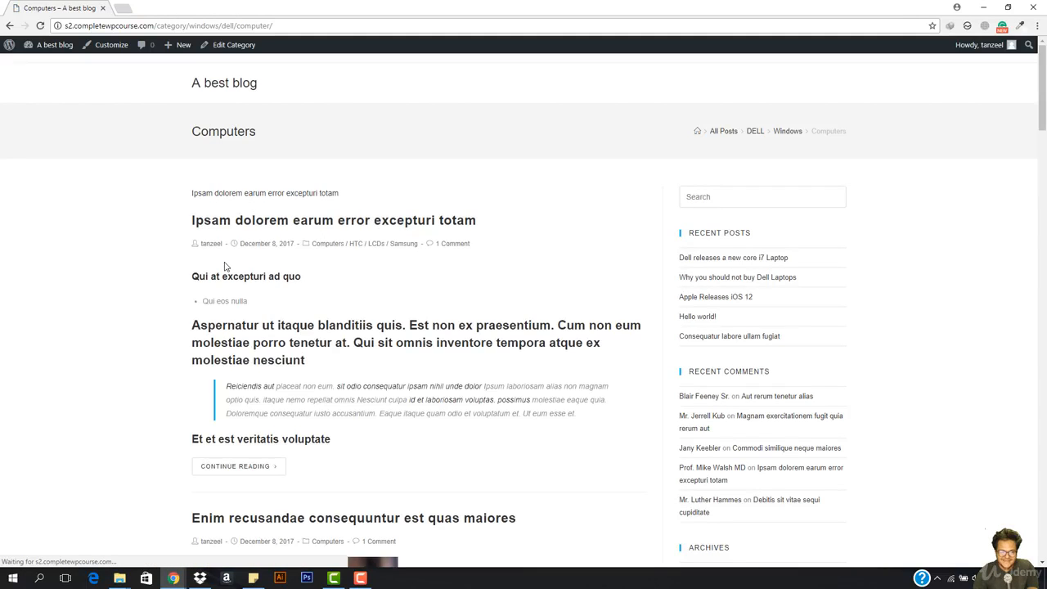
scroll(245, 253, down, 6)
scroll(252, 238, up, 6)
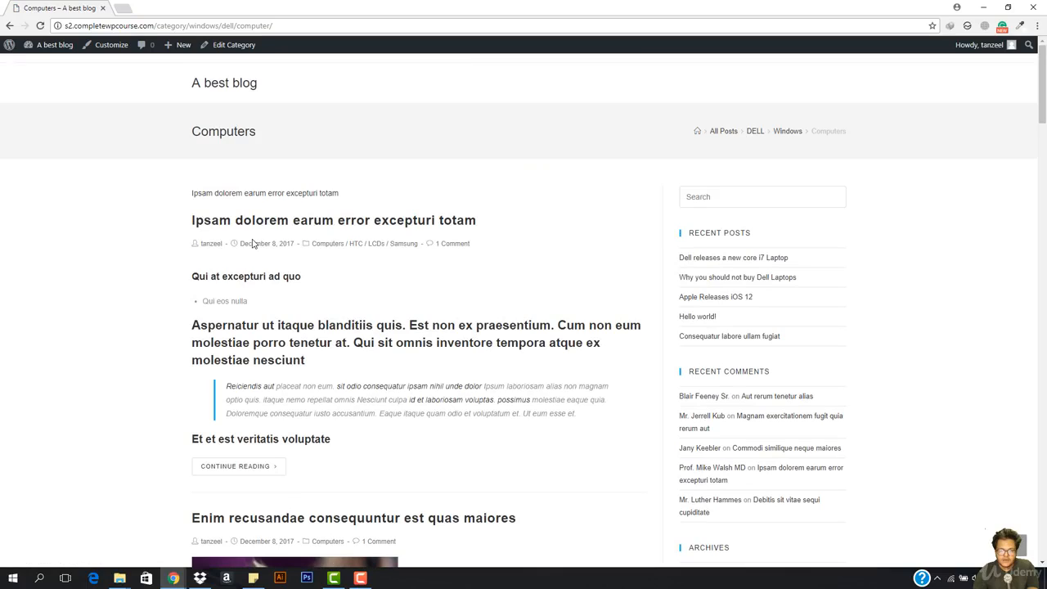
click(230, 90)
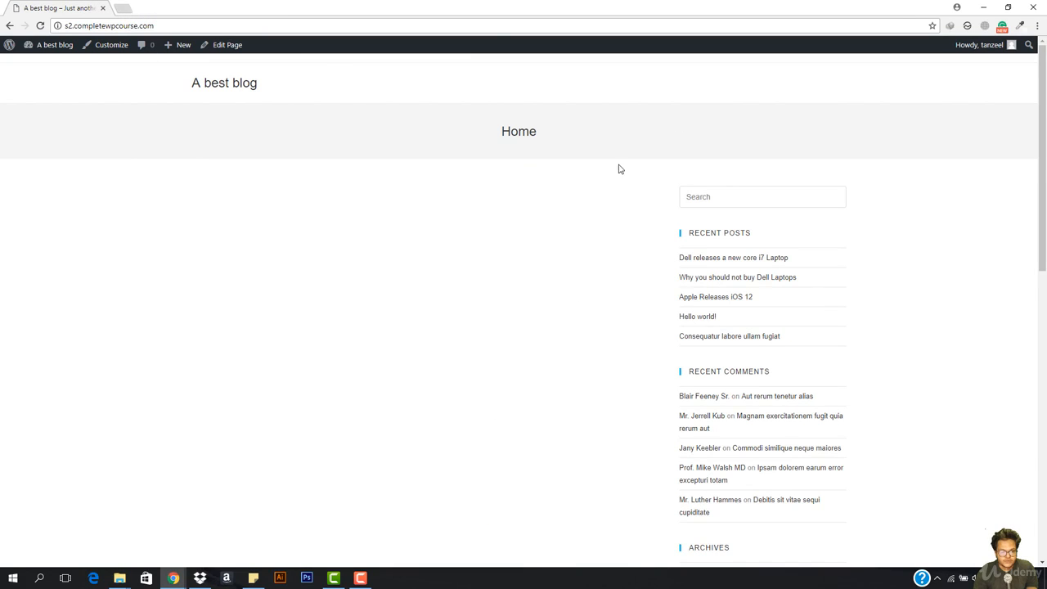
- Return to the blog tab, go to the Dashboard, and open FakerPress Settings
click(121, 9)
click(74, 7)
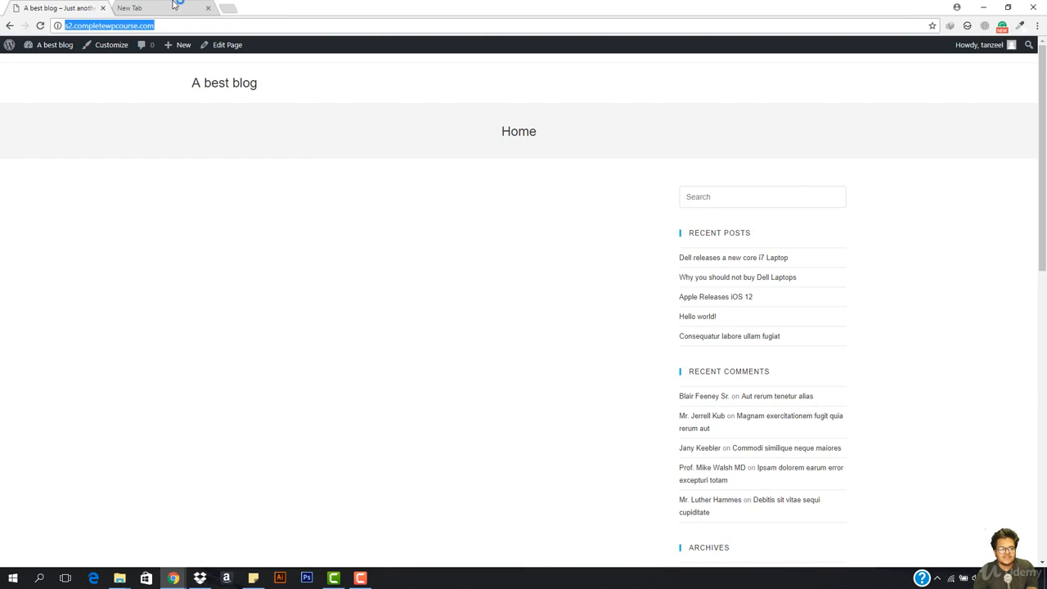
click(176, 7)
click(59, 6)
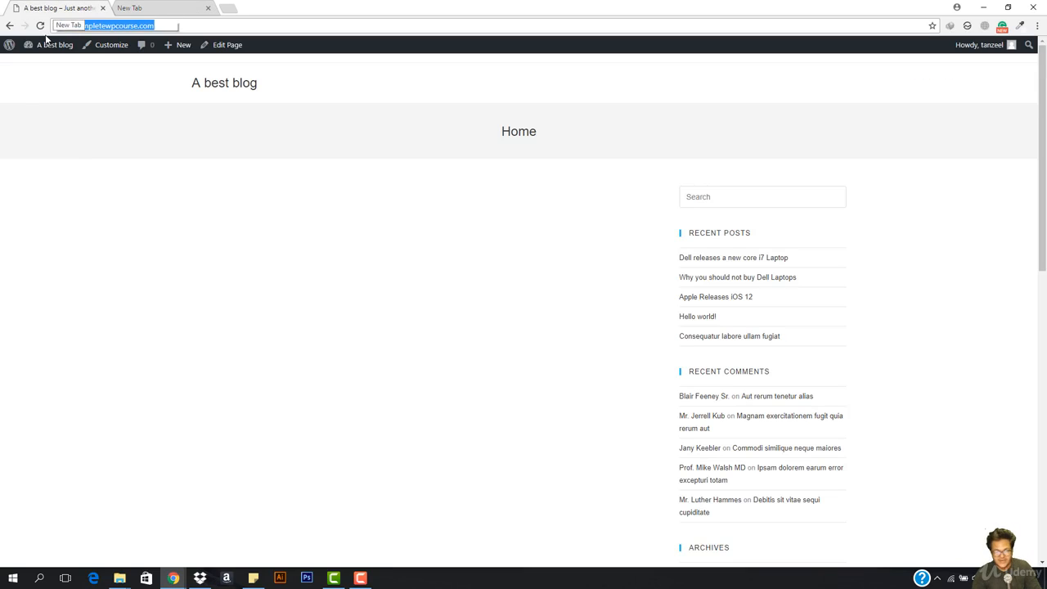
mouse_move(45, 47)
click(45, 65)
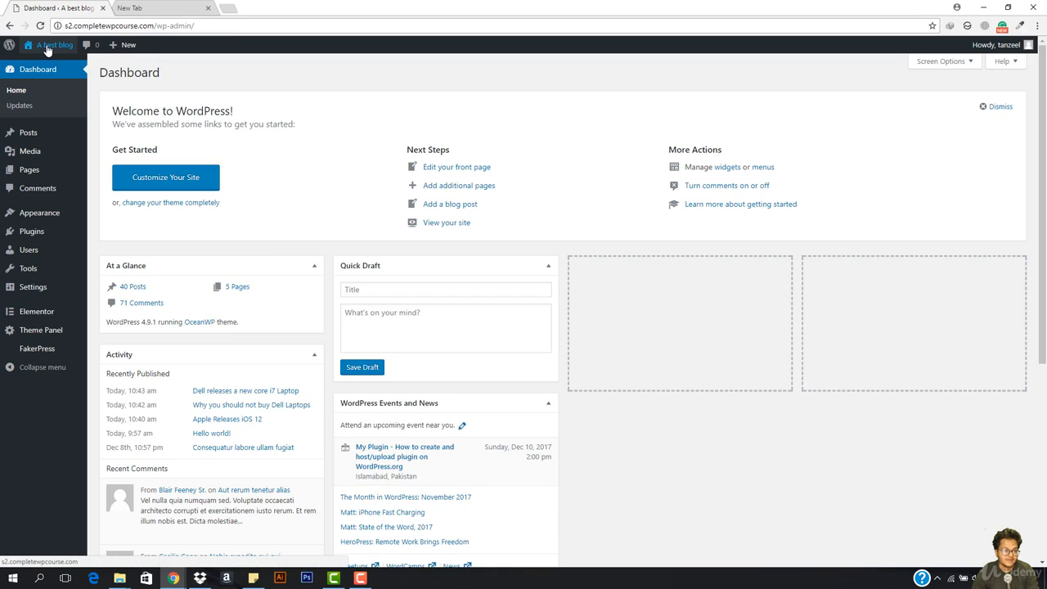
mouse_move(39, 295)
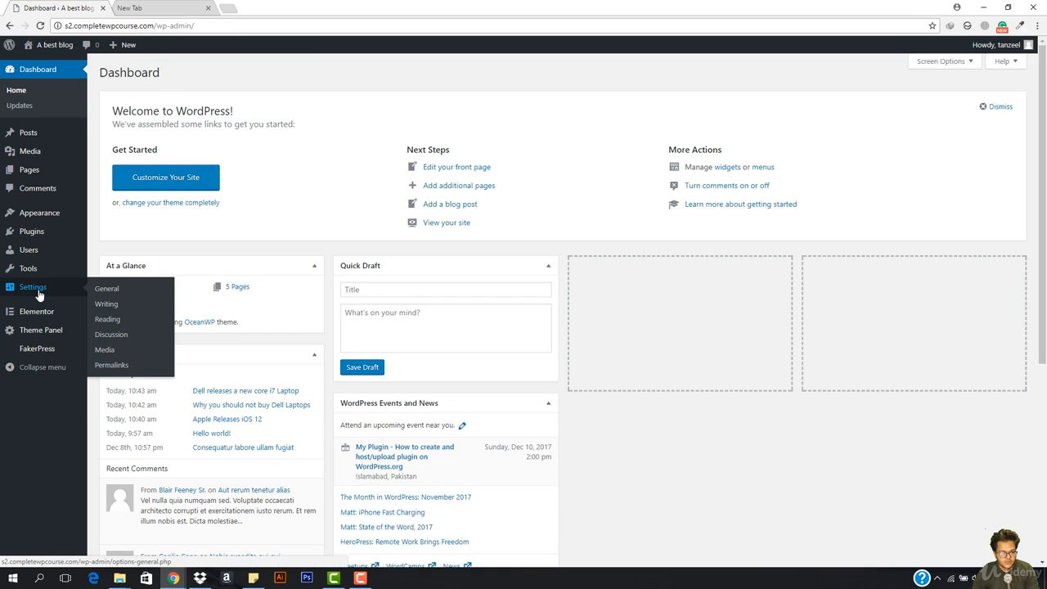
mouse_move(37, 351)
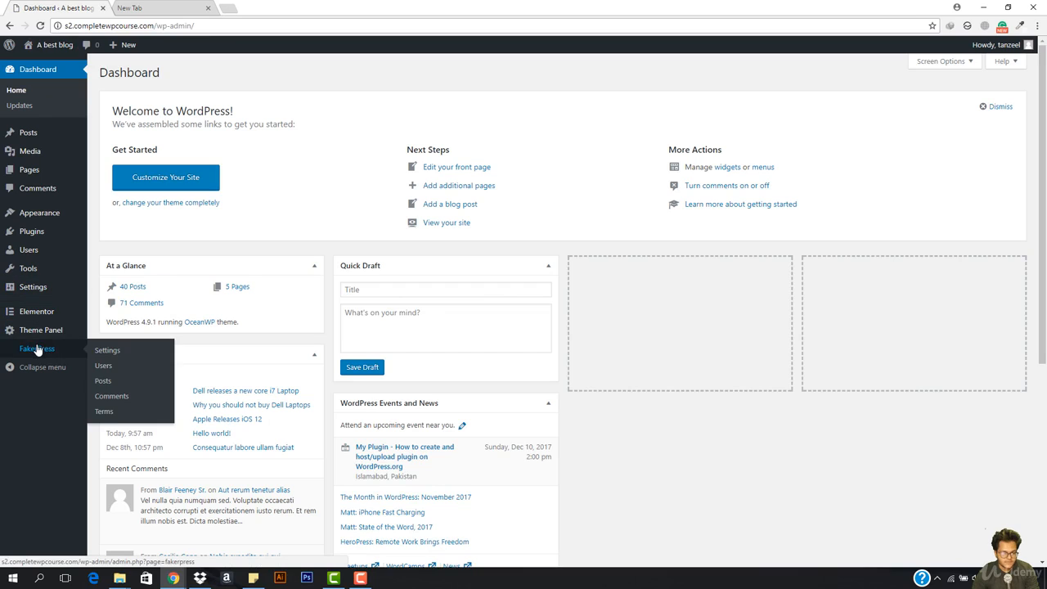
click(98, 352)
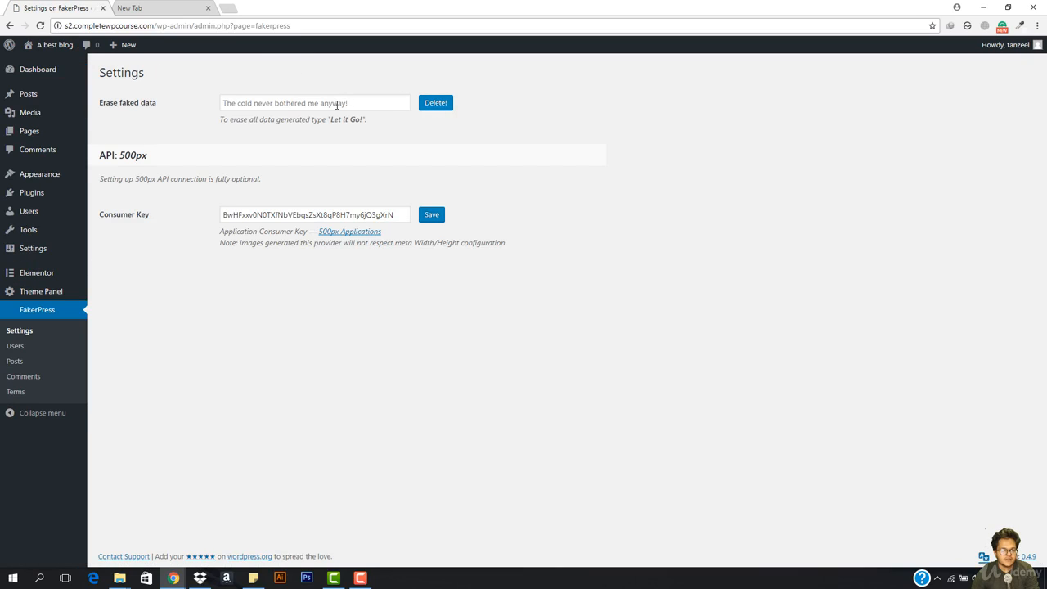
- Enter 'Let it Go!' in the Erase faked data field and delete all fake data
click(336, 104)
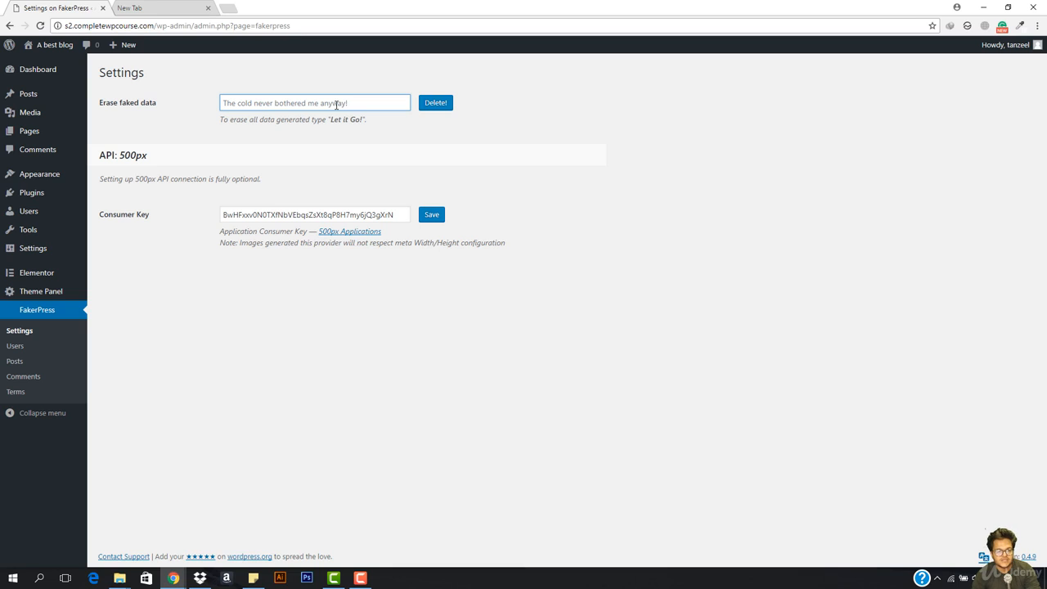
text(L)
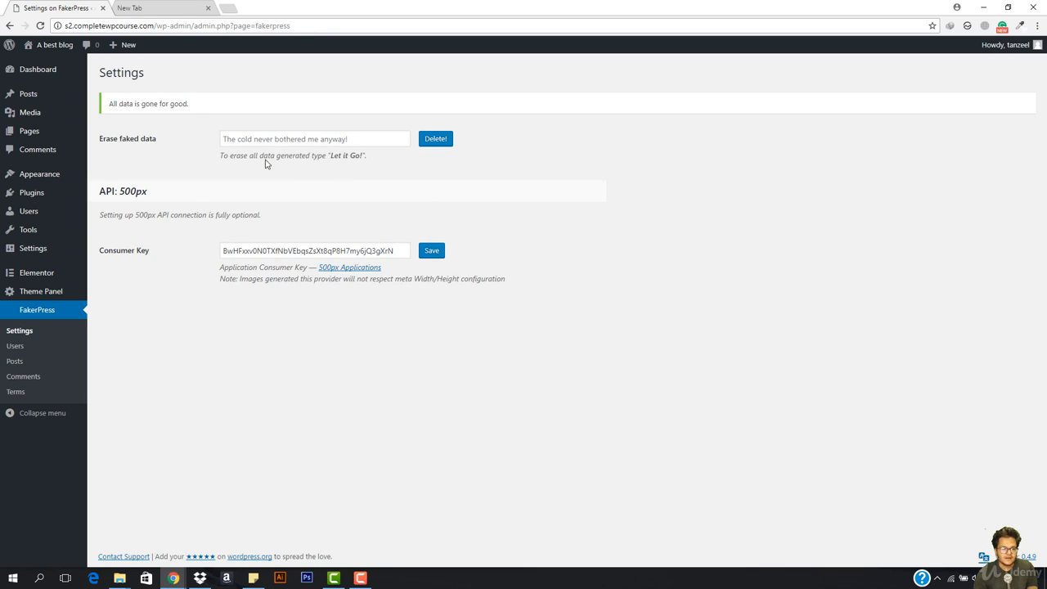
mouse_move(361, 582)
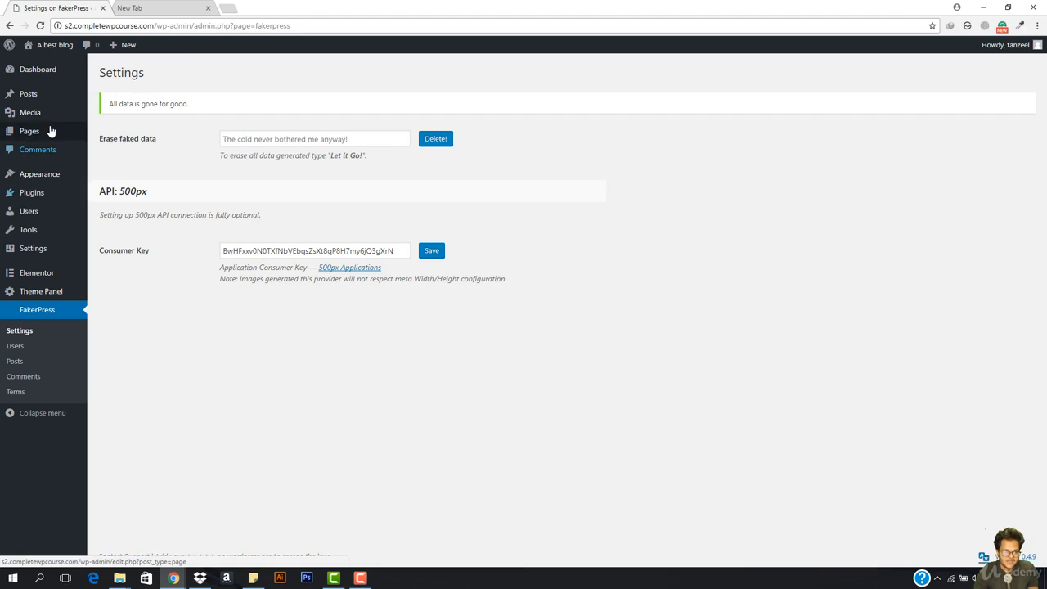
- Open All Posts in a new tab to confirm only Hello world! remains
mouse_move(46, 98)
right_click(104, 97)
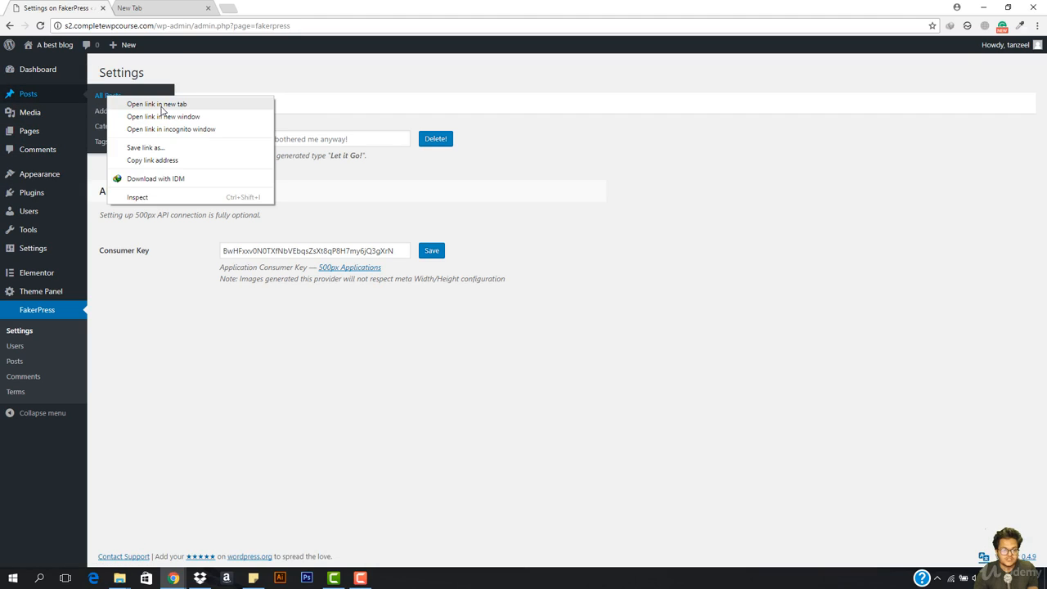
click(135, 102)
key(ctrl+Tab)
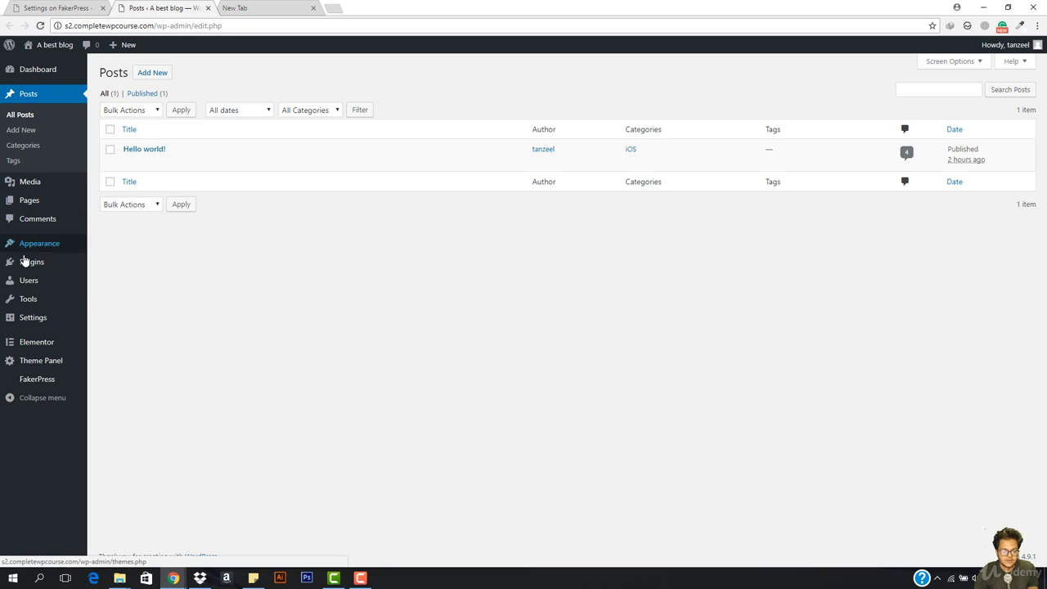
- Check the Categories page, where all 13 counts are 0 except iOS at 1
mouse_move(54, 209)
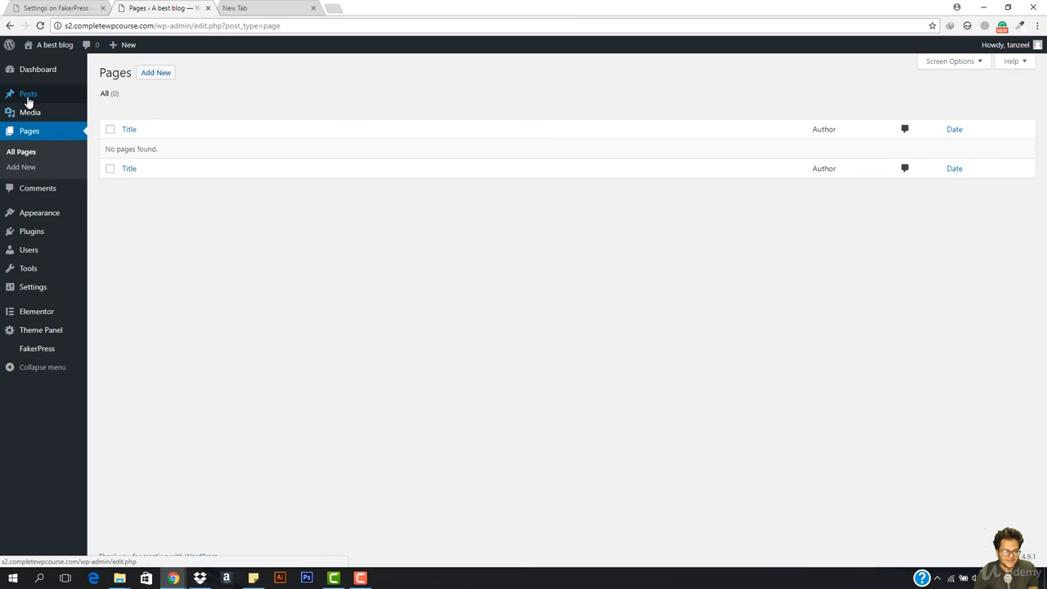
mouse_move(29, 98)
click(106, 133)
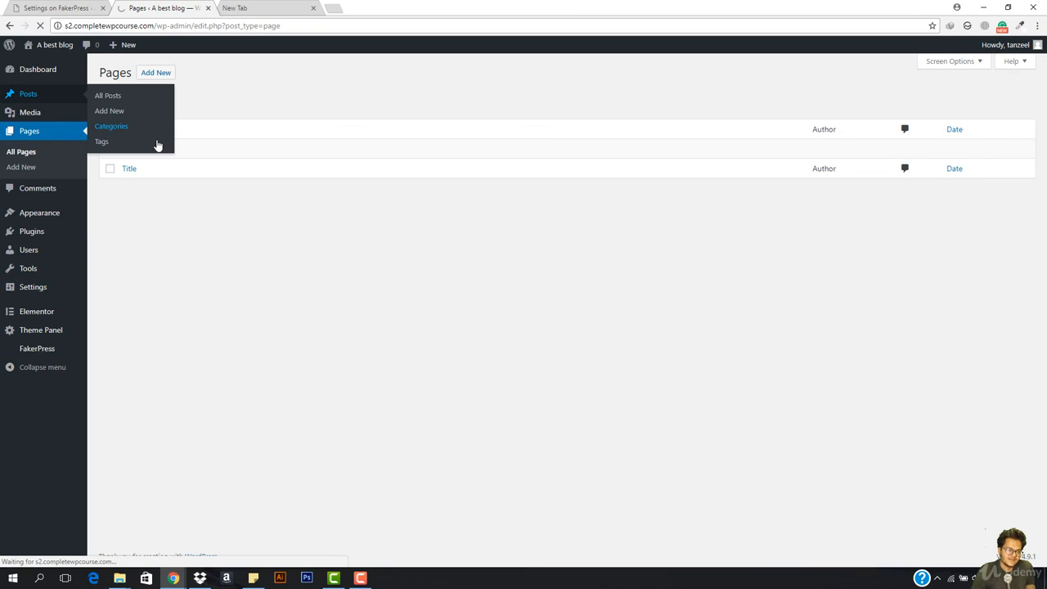
scroll(505, 174, down, 1)
scroll(483, 254, down, 1)
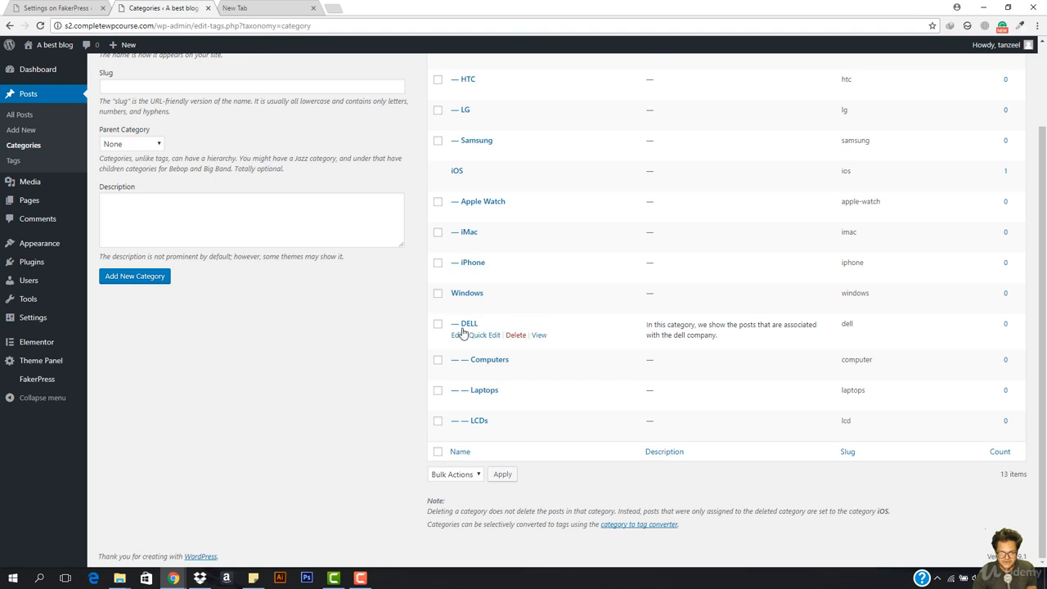
scroll(193, 253, up, 2)
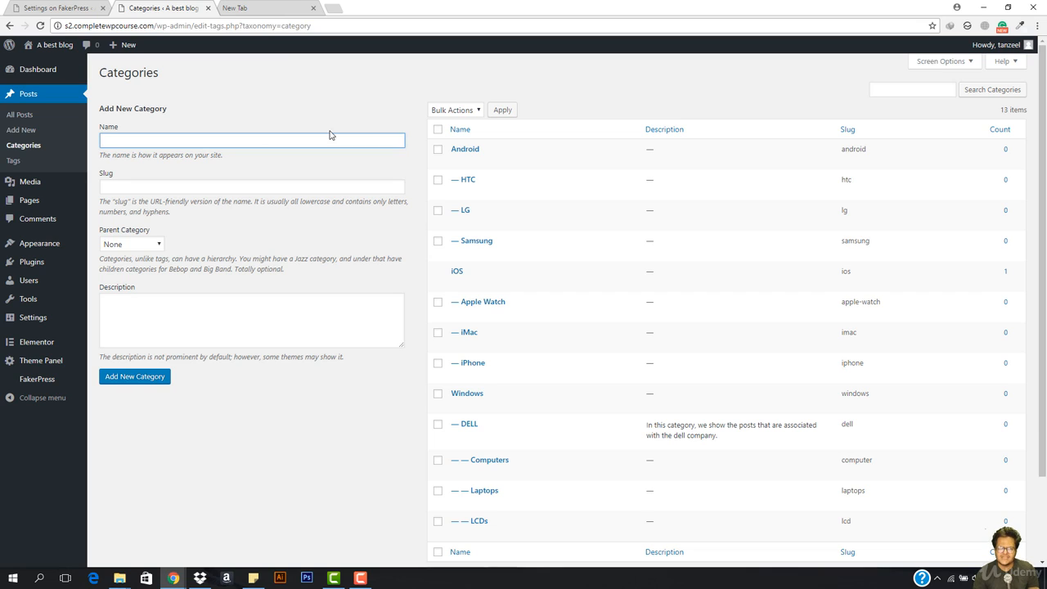
mouse_move(491, 176)
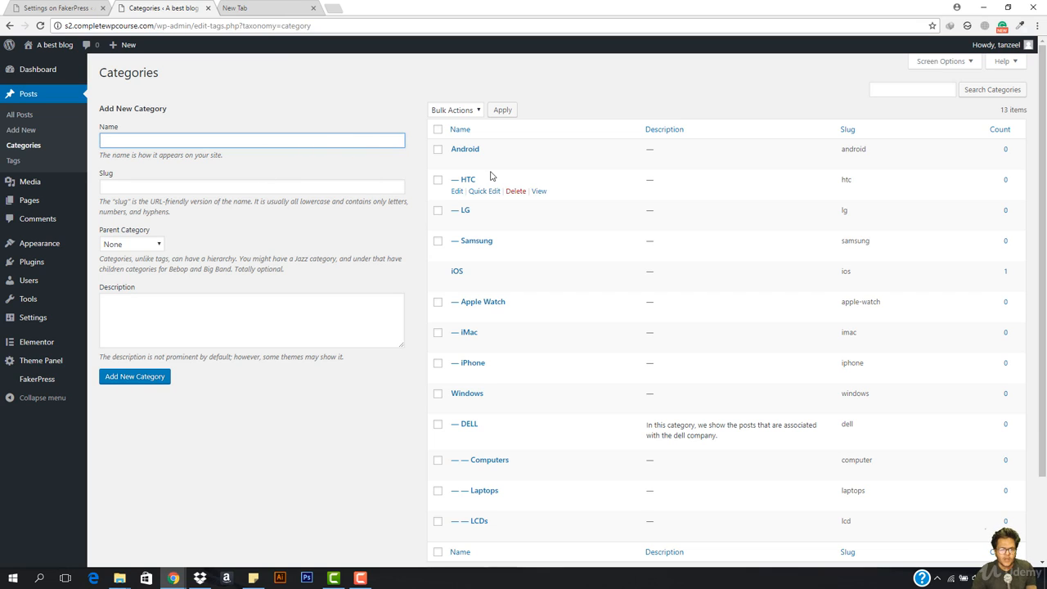